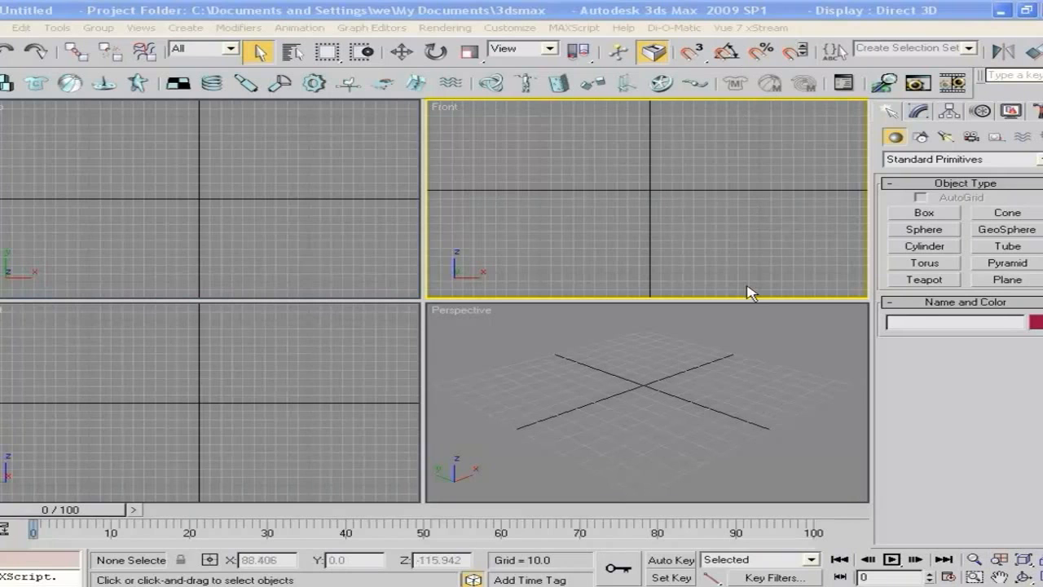
# - Load arnie.jpg from the ref images folder as the Front viewport background, matching the bitmap's aspect ratio with zoom and pan locked
pyautogui.moveTo(734, 261); pyautogui.dragTo(722, 268, button='middle')
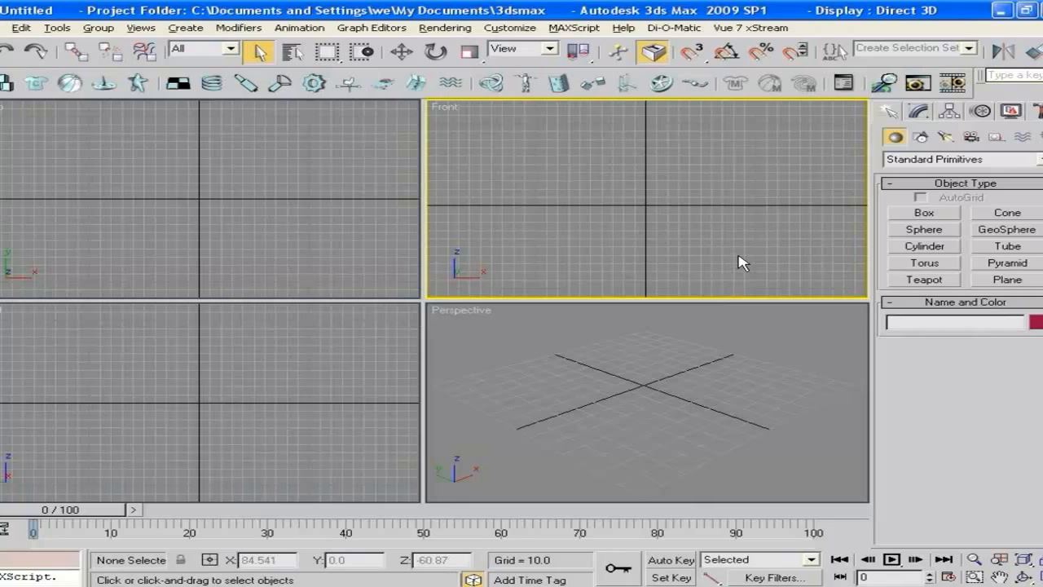
pyautogui.hotkey('alt', 'b')
pyautogui.click(355, 396)
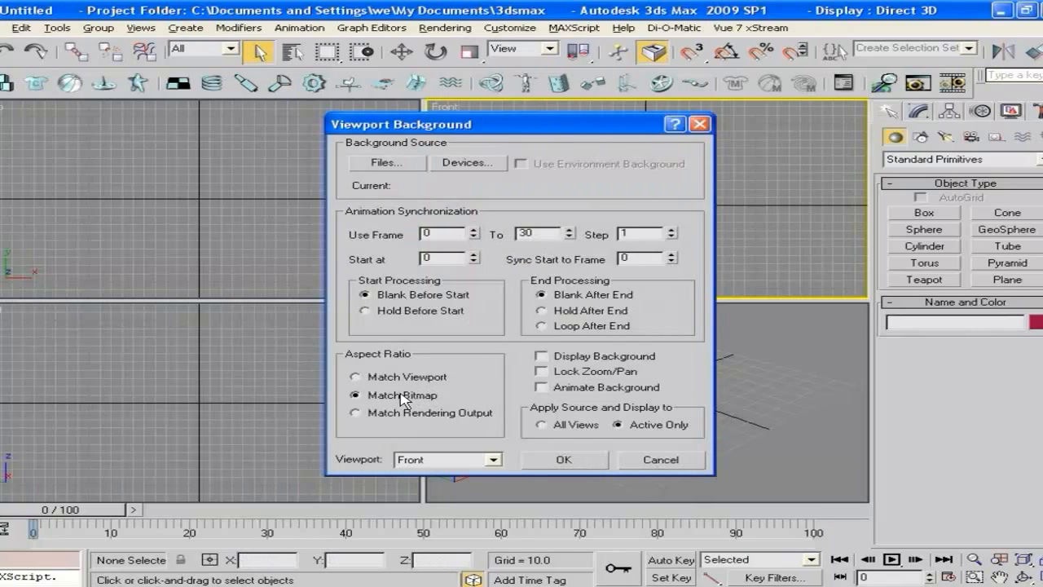
pyautogui.click(408, 163)
pyautogui.click(585, 174)
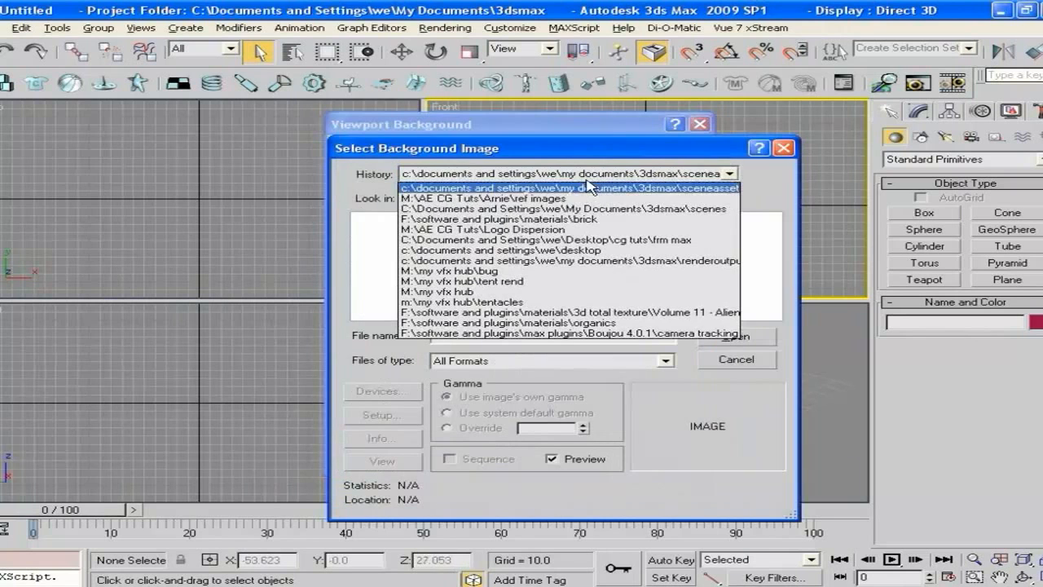
pyautogui.click(585, 198)
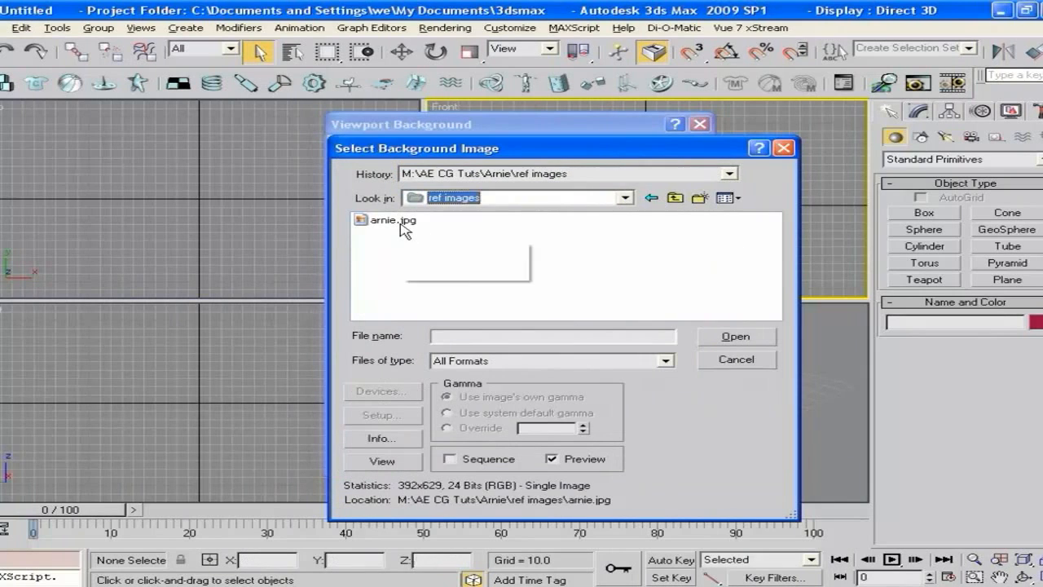
pyautogui.click(399, 221)
pyautogui.click(736, 336)
pyautogui.click(593, 459)
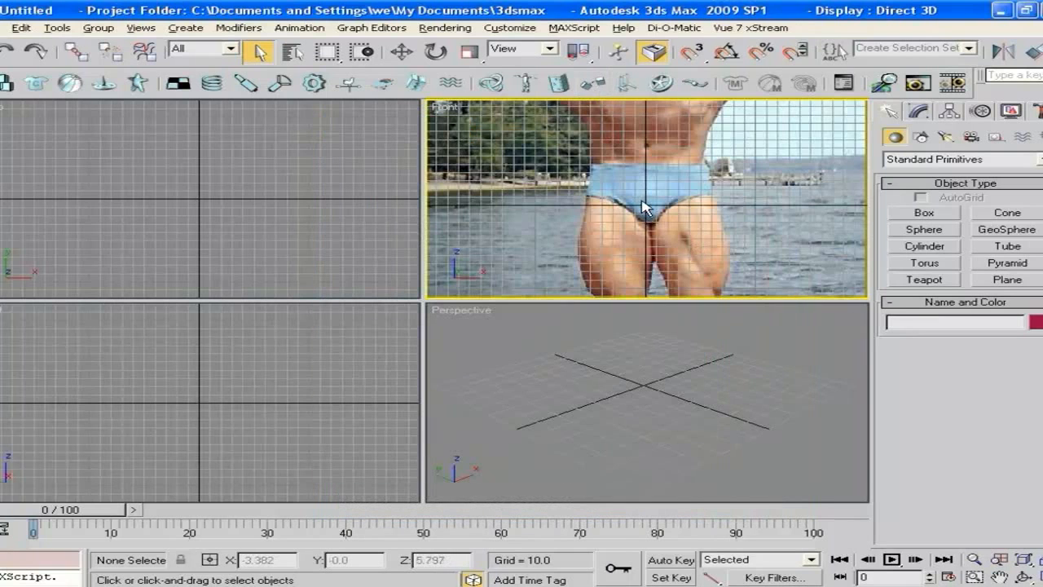
# - Maximize the Front viewport and hide its grid so the whole reference figure can be viewed clearly
pyautogui.hotkey('alt', 'w')
pyautogui.scroll(-4, 636, 244)
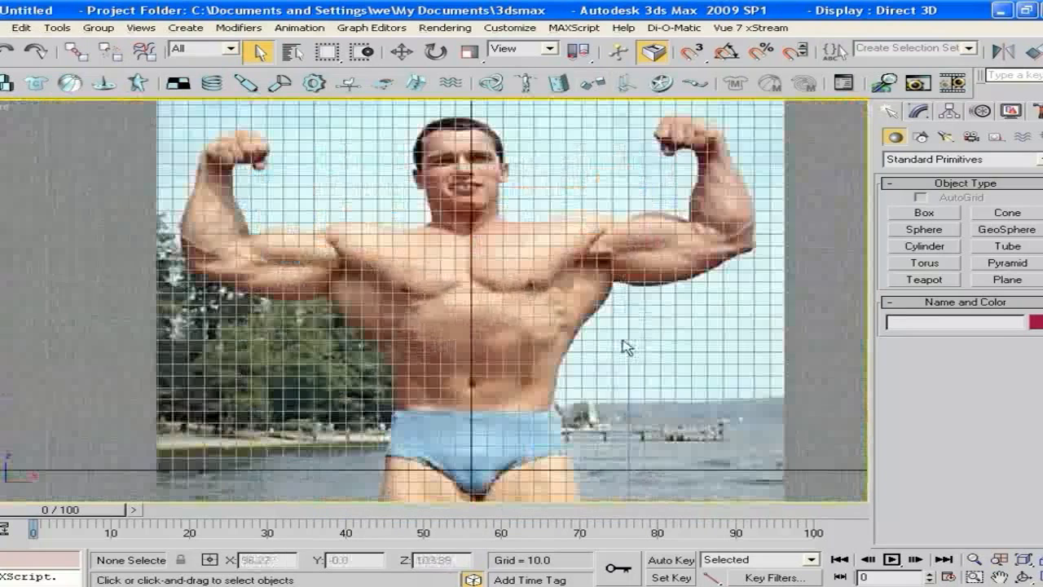
pyautogui.press('g')
pyautogui.moveTo(597, 267); pyautogui.dragTo(654, 273, button='middle')
pyautogui.scroll(2, 628, 326)
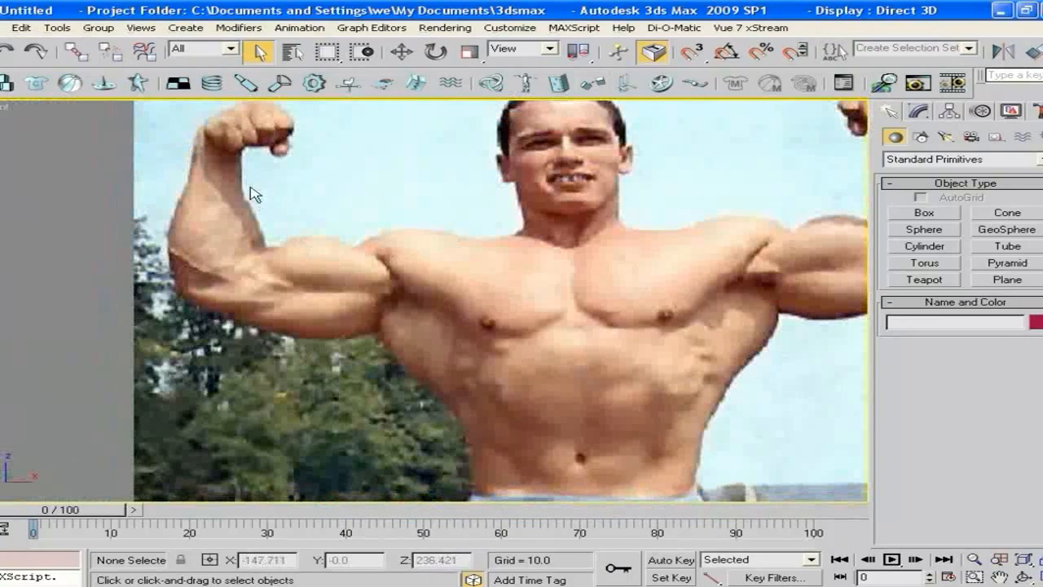
pyautogui.scroll(-3, 481, 326)
pyautogui.moveTo(473, 340); pyautogui.dragTo(505, 237, button='middle')
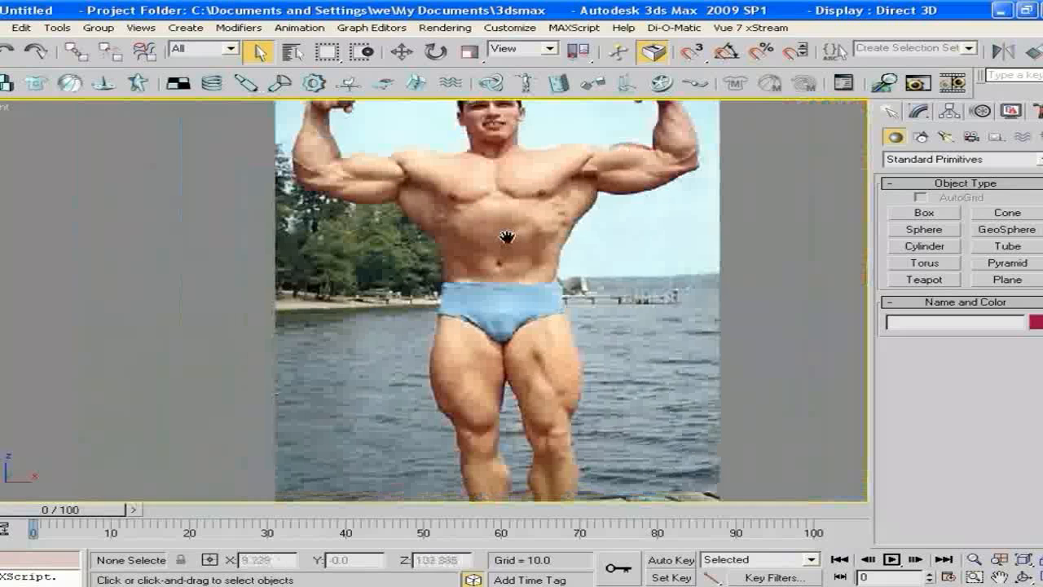
pyautogui.moveTo(582, 282); pyautogui.dragTo(580, 313, button='middle')
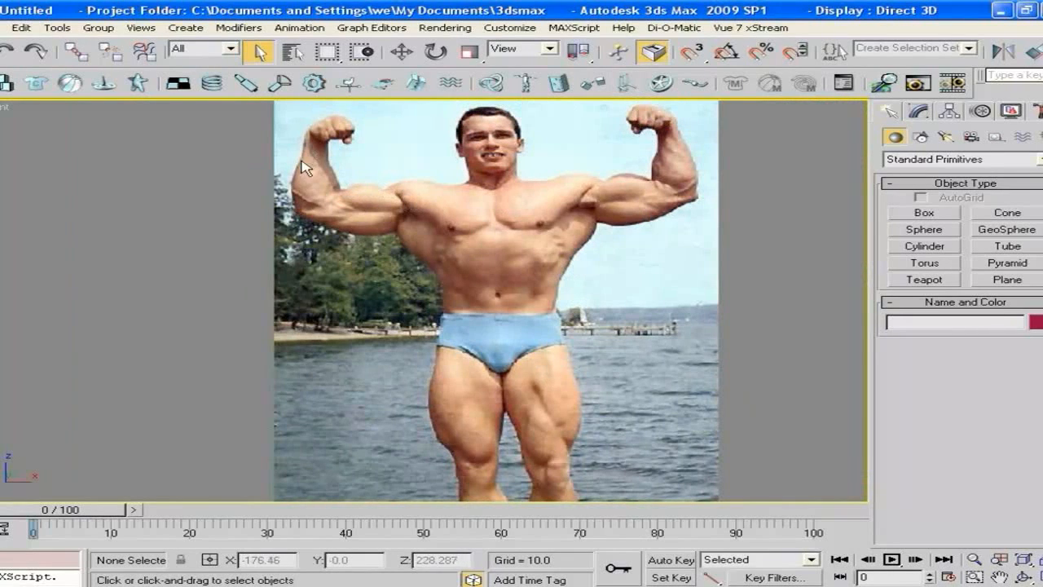
# - Create a cylinder at the armpit, radius about 33.6 and height about 19.1, and rotate it -90 degrees about Y along the upper arm
pyautogui.scroll(5, 644, 342)
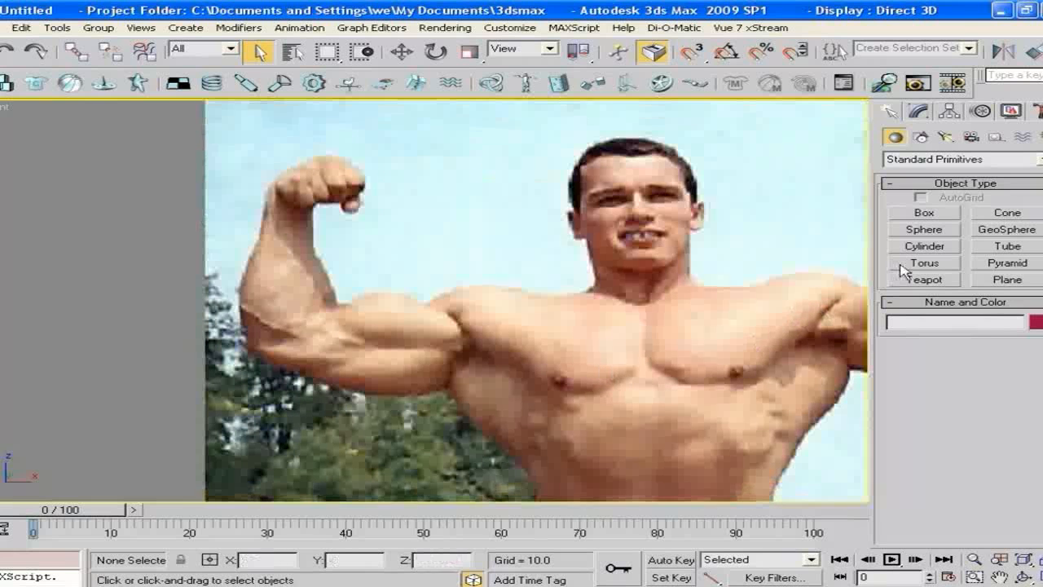
pyautogui.click(925, 246)
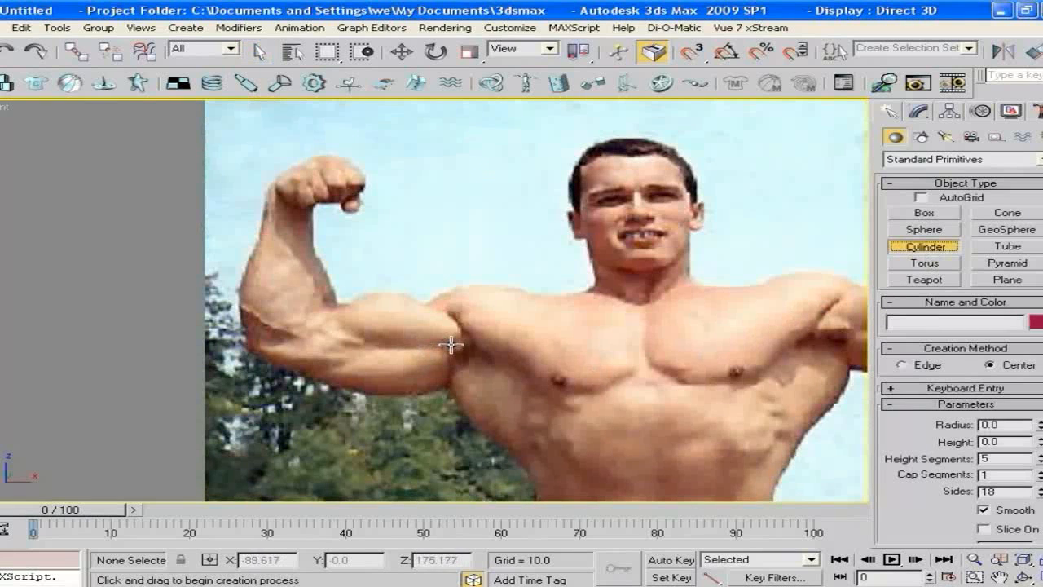
pyautogui.moveTo(462, 334); pyautogui.dragTo(477, 394)
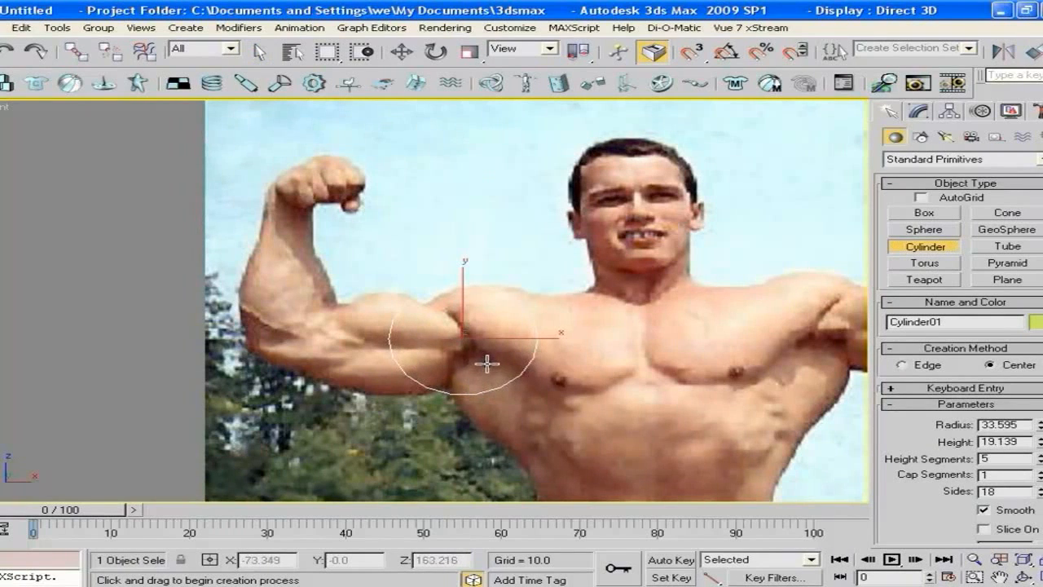
pyautogui.click(494, 357)
pyautogui.press('e')
pyautogui.moveTo(494, 357); pyautogui.dragTo(319, 338)
# - Set the cylinder's sides to 8 and restore the four-viewport layout
pyautogui.click(919, 111)
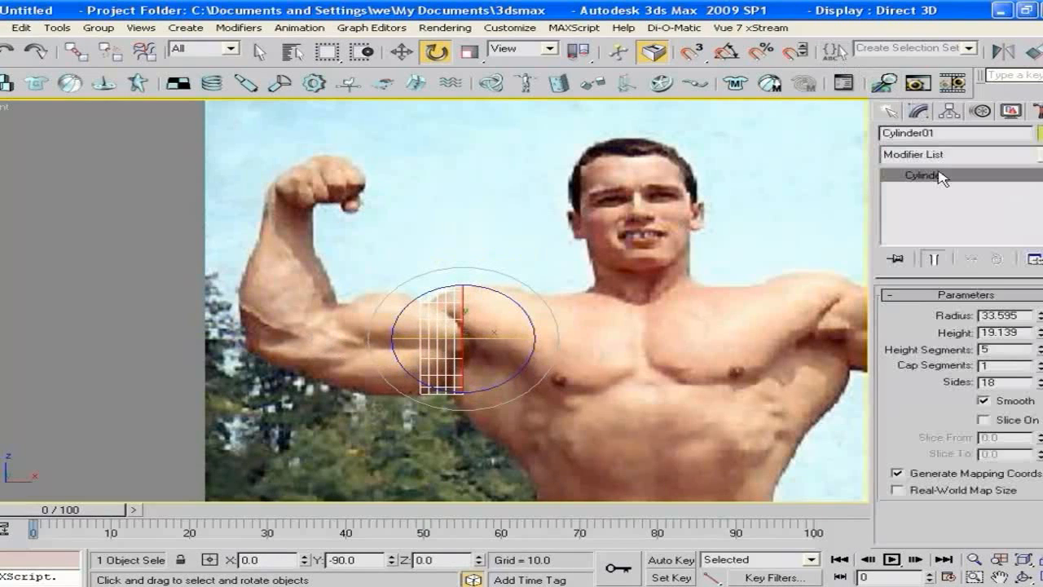
pyautogui.moveTo(1040, 381); pyautogui.dragTo(1040, 465)
pyautogui.hotkey('alt', 'w')
# - Set the cylinder's height segments to 1, and try 7 sides before returning to 8
pyautogui.scroll(-5, 662, 388)
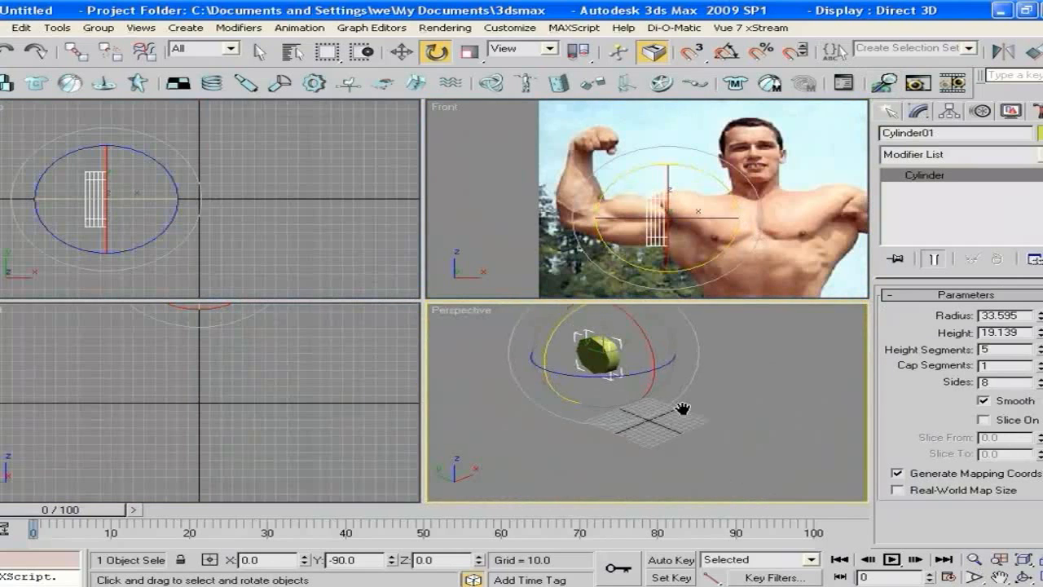
pyautogui.keyDown('alt'); pyautogui.moveTo(662, 389); pyautogui.dragTo(699, 415, button='middle'); pyautogui.keyUp('alt')
pyautogui.scroll(2, 693, 407)
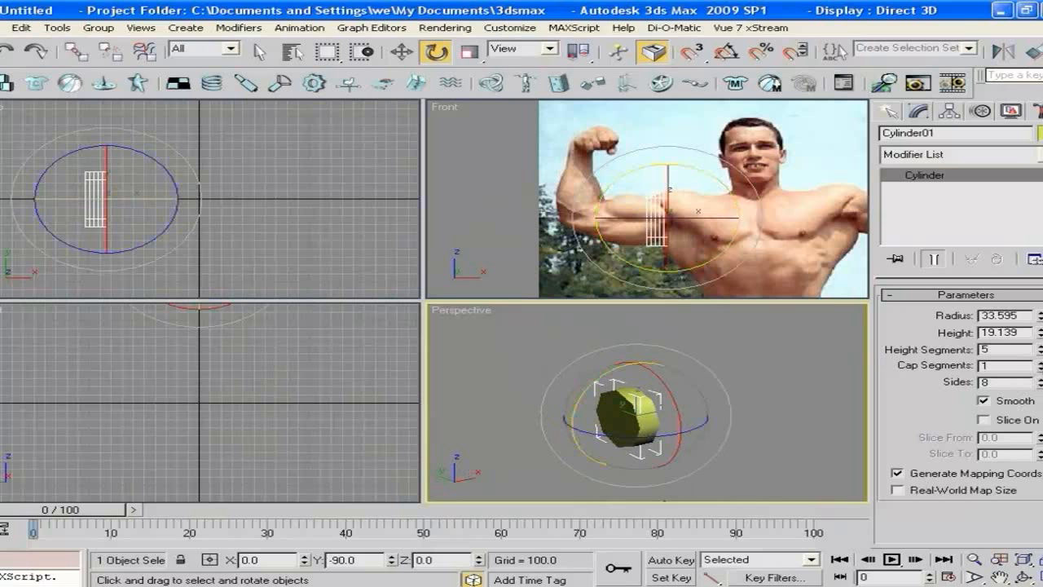
pyautogui.scroll(1, 639, 198)
pyautogui.scroll(3, 654, 193)
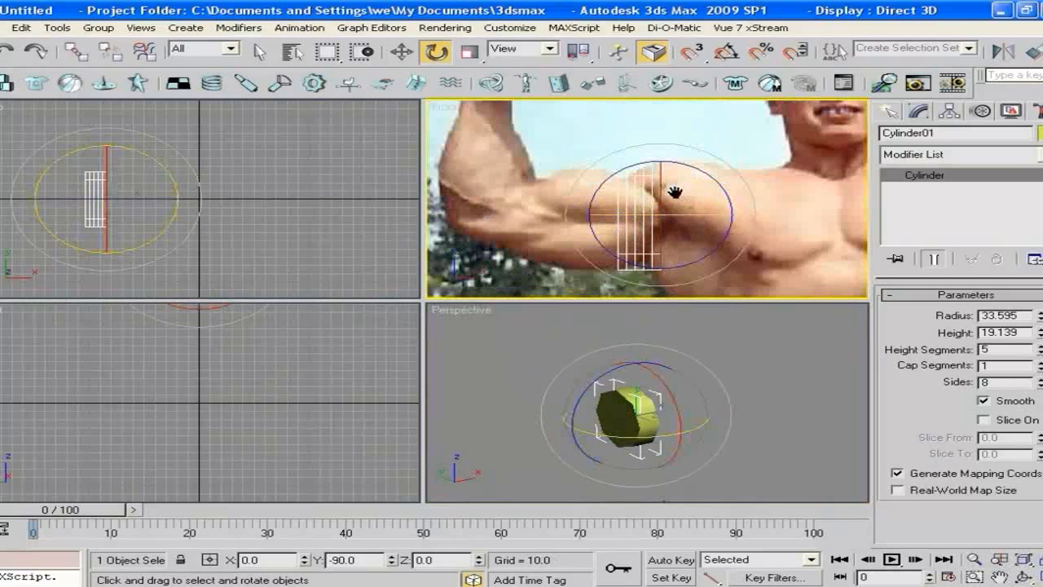
pyautogui.scroll(3, 690, 432)
pyautogui.moveTo(691, 410); pyautogui.dragTo(704, 400, button='middle')
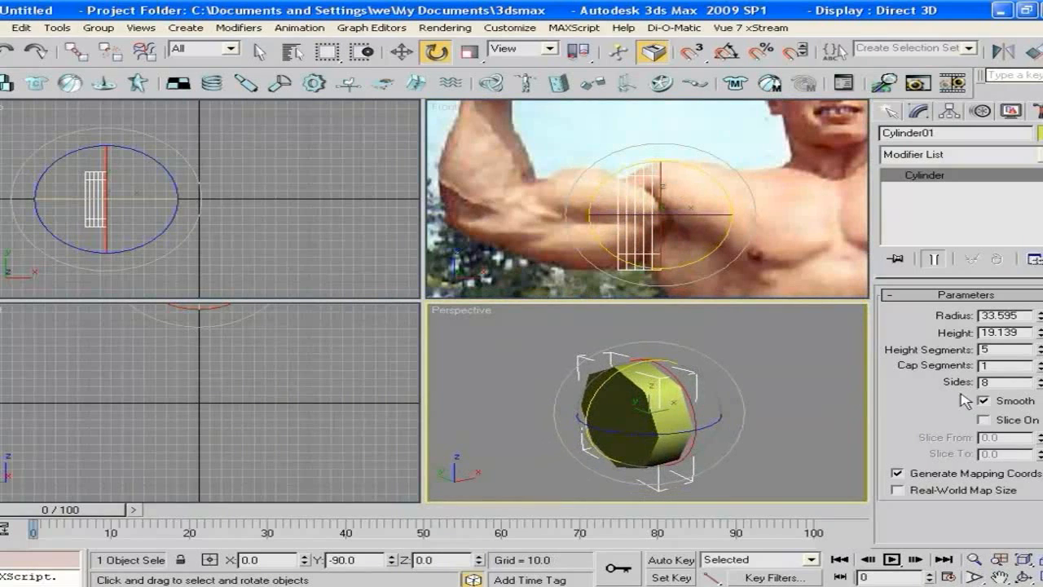
pyautogui.moveTo(1040, 356); pyautogui.dragTo(1041, 370)
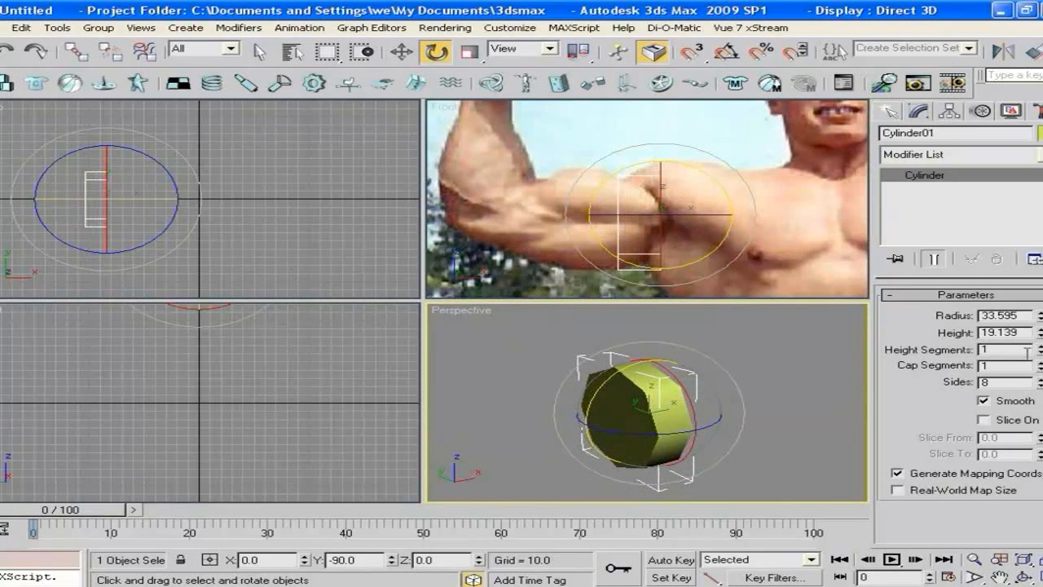
pyautogui.moveTo(659, 236); pyautogui.dragTo(655, 226, button='middle')
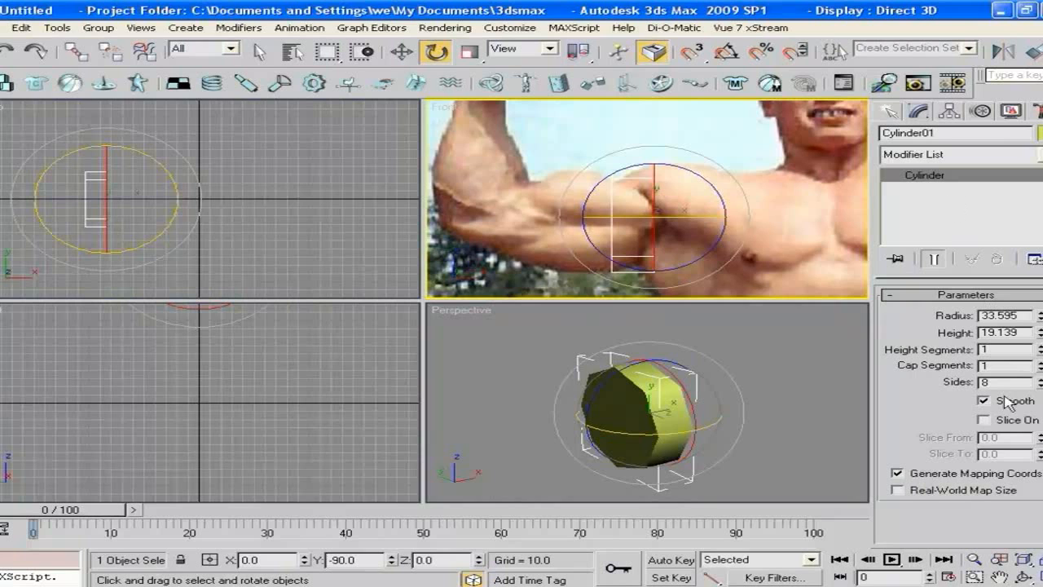
pyautogui.click(1040, 385)
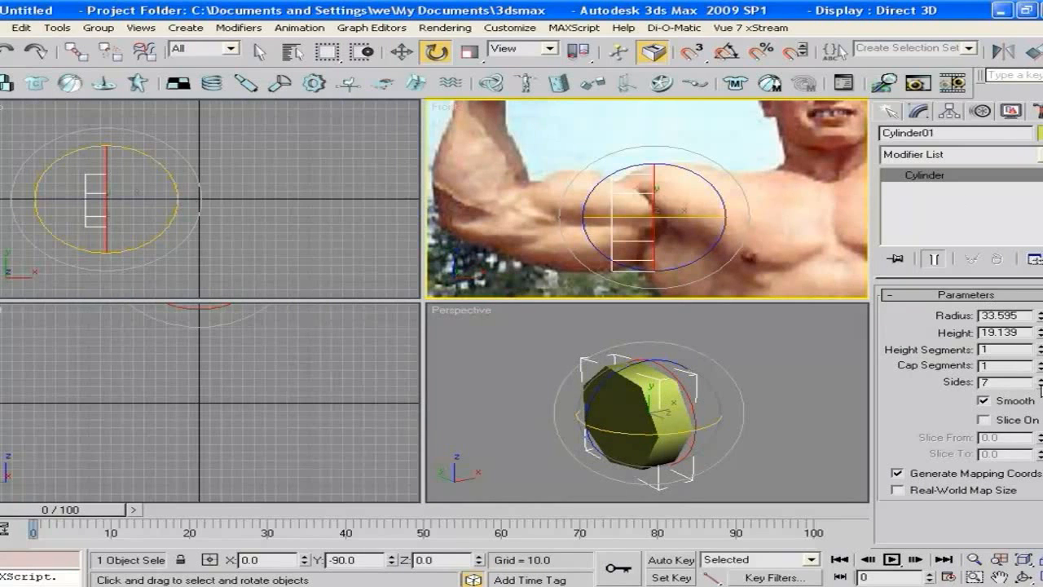
pyautogui.click(1040, 377)
# - Display edges on the shaded cylinder in the Perspective viewport
pyautogui.moveTo(687, 409); pyautogui.dragTo(663, 405)
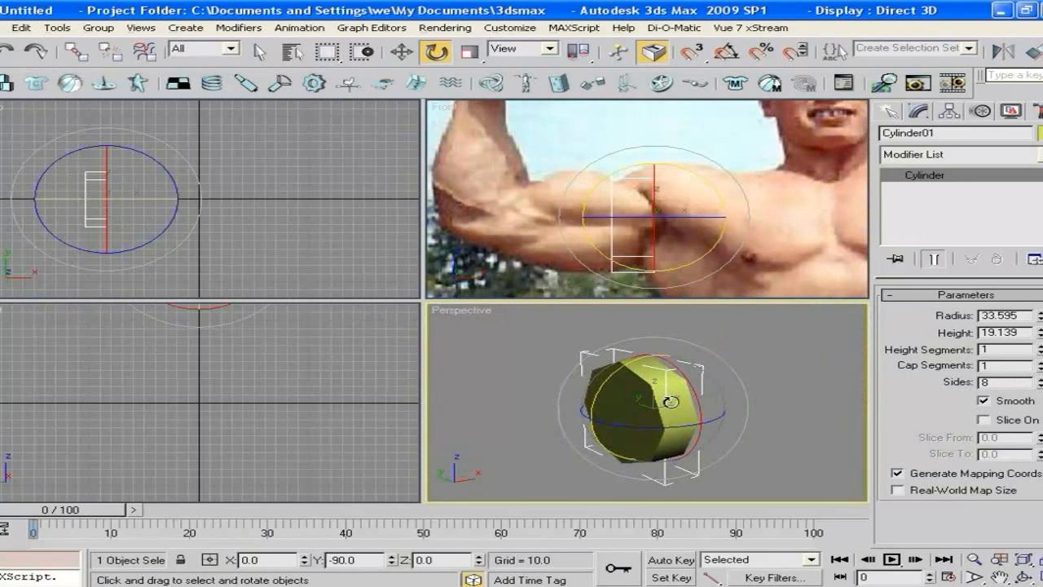
pyautogui.press('F3')
pyautogui.press('F3')
pyautogui.moveTo(704, 416)
pyautogui.keyDown('alt'); pyautogui.mouseDown(button='middle')
pyautogui.moveTo(540, 410)
pyautogui.moveTo(685, 412)
pyautogui.mouseUp(button='middle'); pyautogui.keyUp('alt')
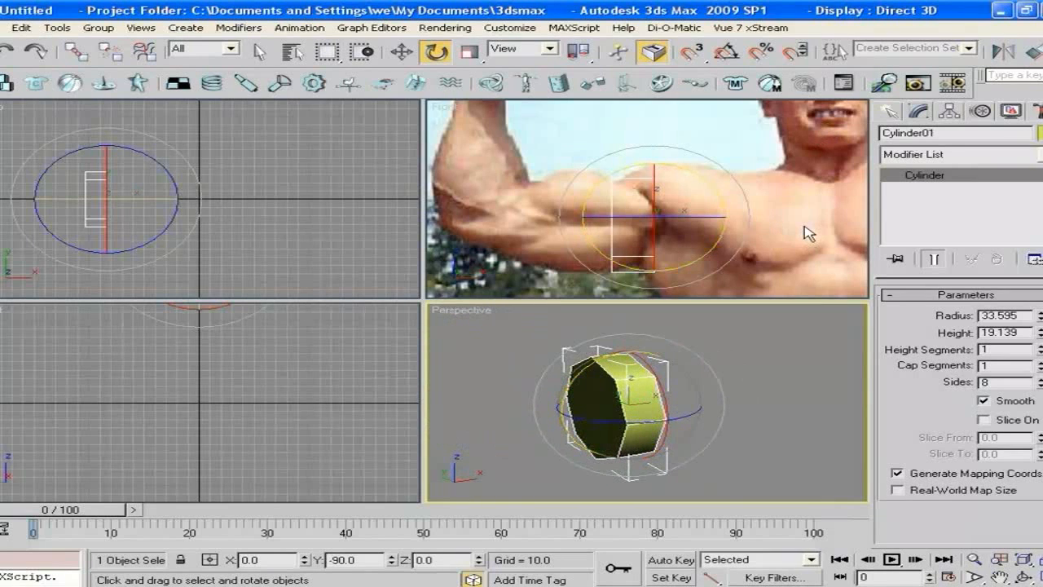
# - Convert the cylinder to an Editable Poly and delete the cap polygons at both ends
pyautogui.rightClick(925, 226)
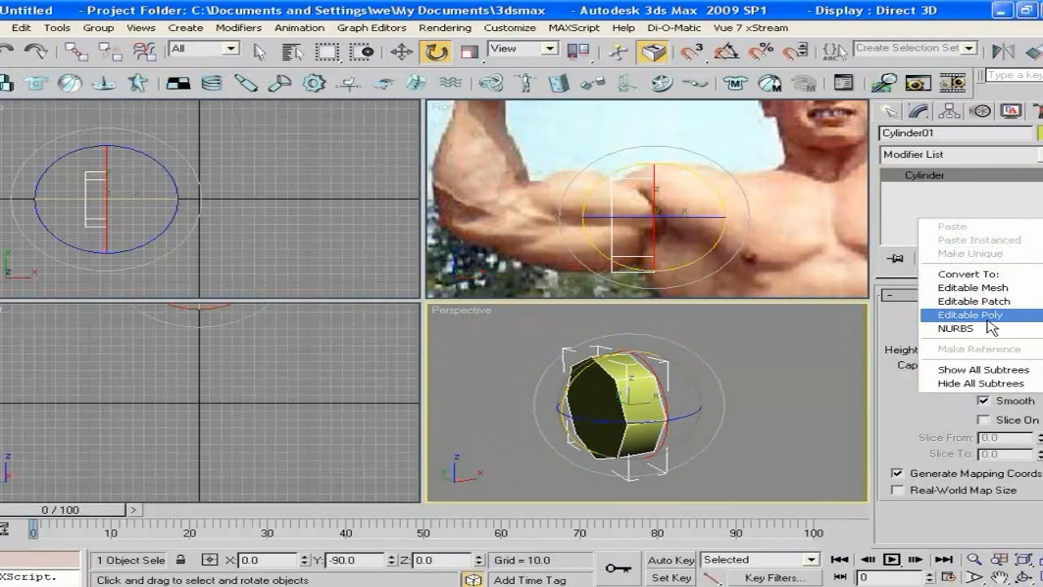
pyautogui.click(932, 324)
pyautogui.click(987, 313)
pyautogui.click(599, 407)
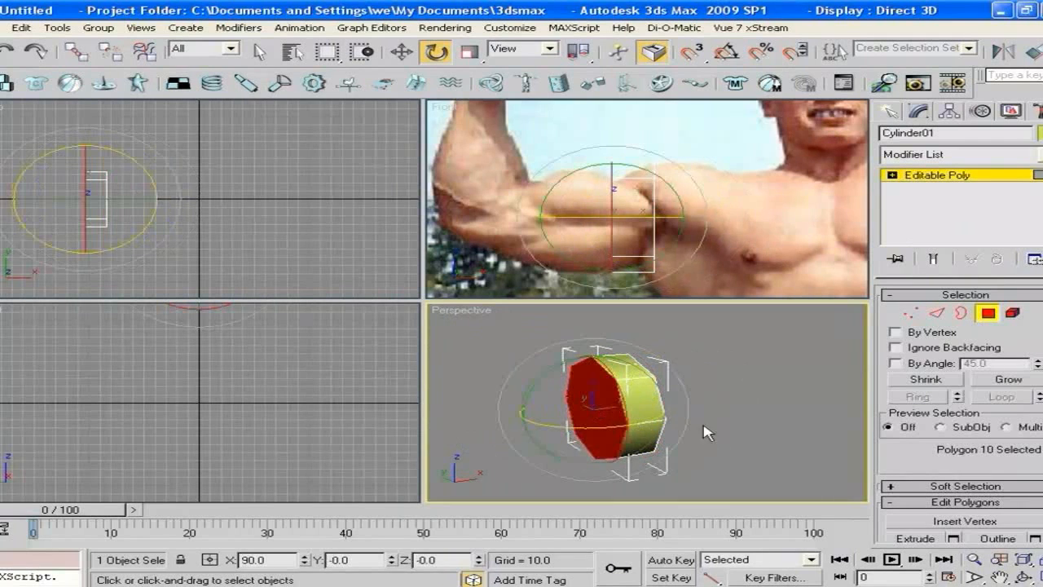
pyautogui.keyDown('alt'); pyautogui.moveTo(717, 424); pyautogui.dragTo(605, 421, button='middle'); pyautogui.keyUp('alt')
pyautogui.keyDown('ctrl'); pyautogui.click(507, 375); pyautogui.keyUp('ctrl')
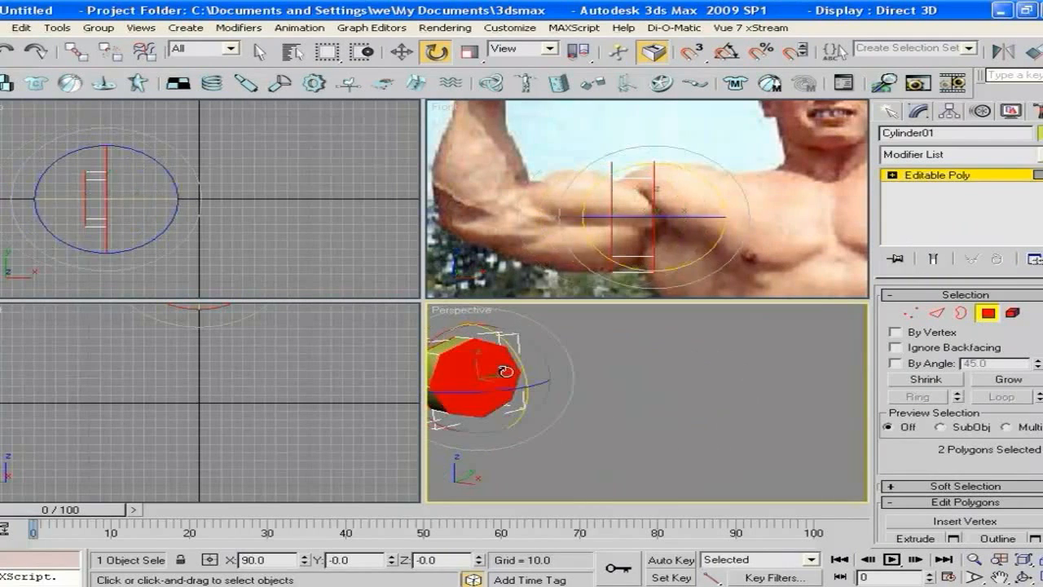
pyautogui.press('Delete')
pyautogui.keyDown('alt'); pyautogui.moveTo(626, 474); pyautogui.dragTo(739, 417, button='middle'); pyautogui.keyUp('alt')
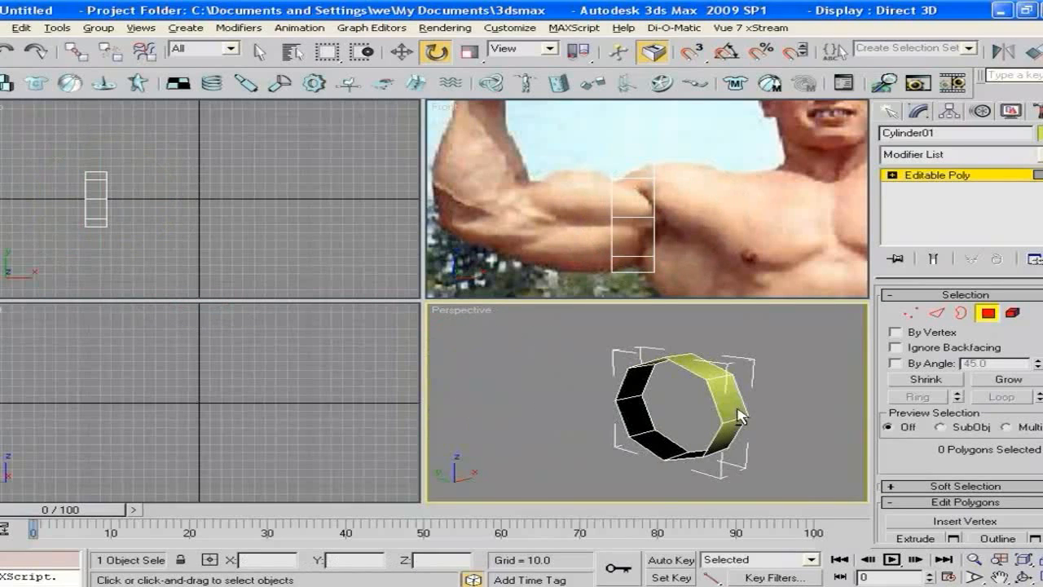
# - Select the eight vertices at the cylinder's elbow-side end and scale them down to fit the arm's thickness
pyautogui.click(911, 312)
pyautogui.moveTo(580, 145); pyautogui.dragTo(619, 288)
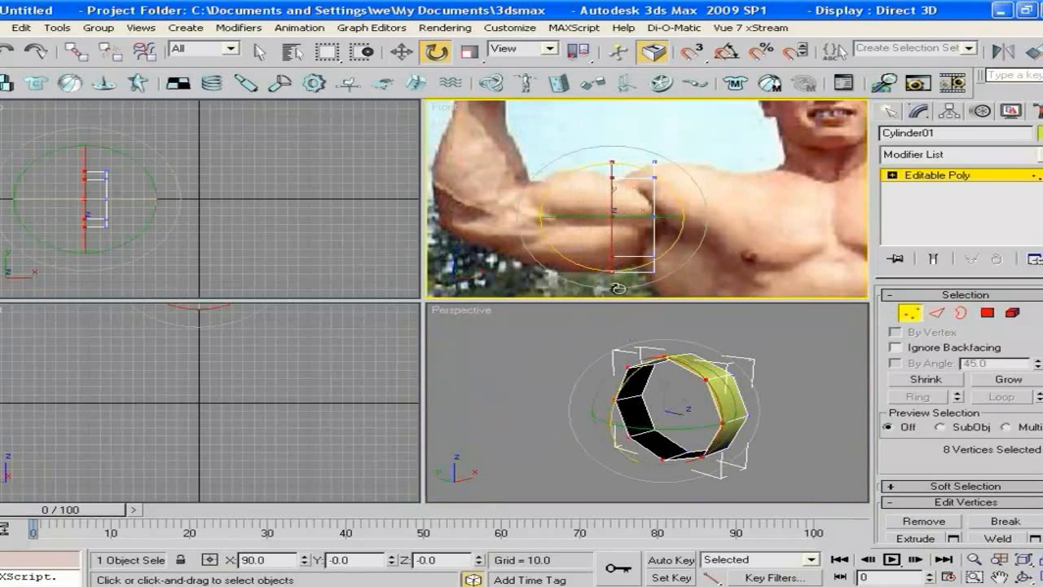
pyautogui.press('r')
pyautogui.moveTo(611, 209); pyautogui.dragTo(610, 234)
# - Move all 16 vertices down about 3.3 units to align the ring with the upper arm in the Front view
pyautogui.press('w')
pyautogui.moveTo(702, 144); pyautogui.dragTo(562, 311)
pyautogui.moveTo(633, 166); pyautogui.dragTo(633, 171)
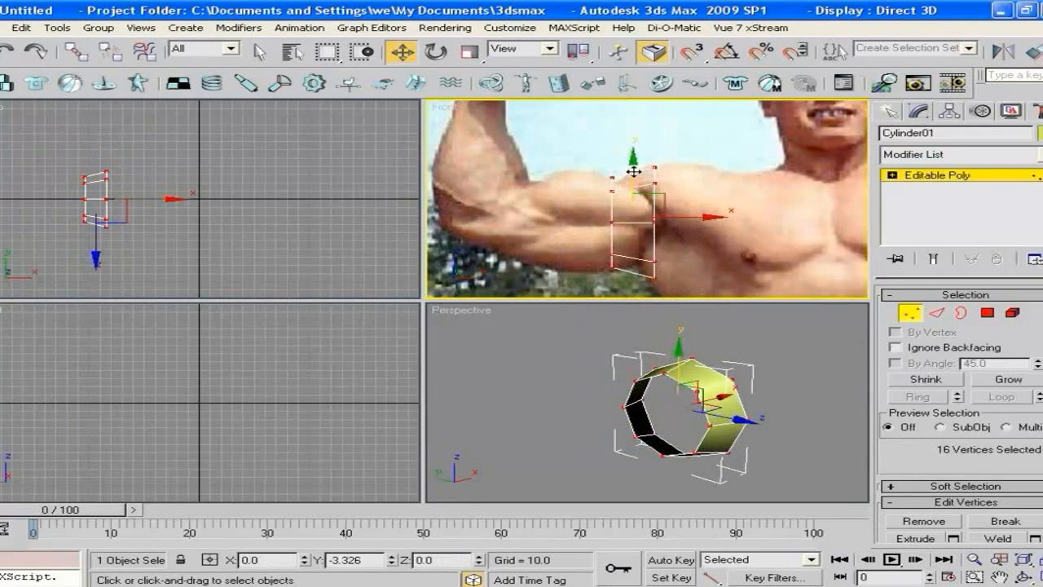
# - Scale the eight vertices at the shoulder-side end to 93 percent
pyautogui.moveTo(706, 142); pyautogui.dragTo(637, 300)
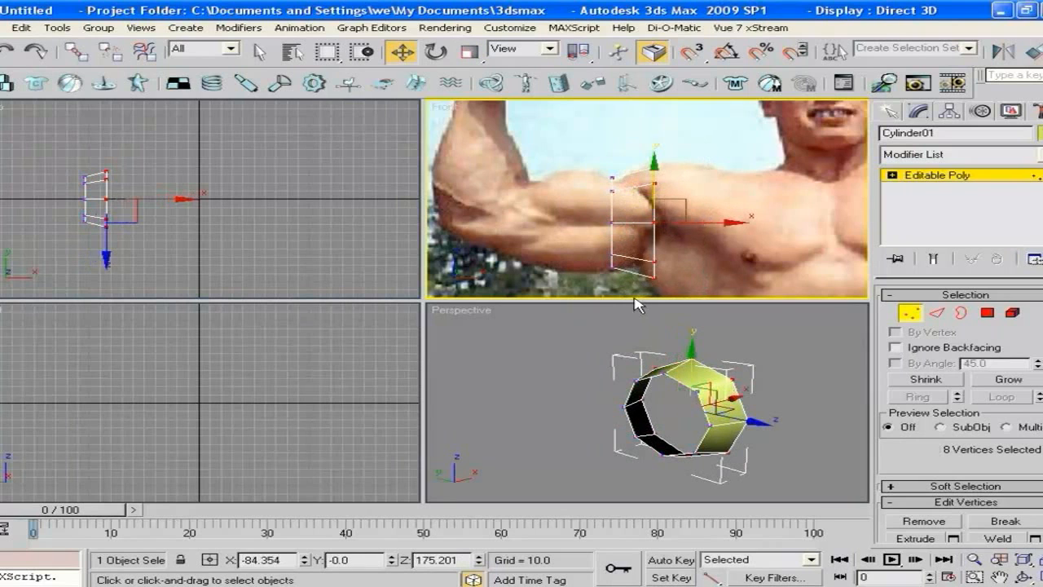
pyautogui.press('r')
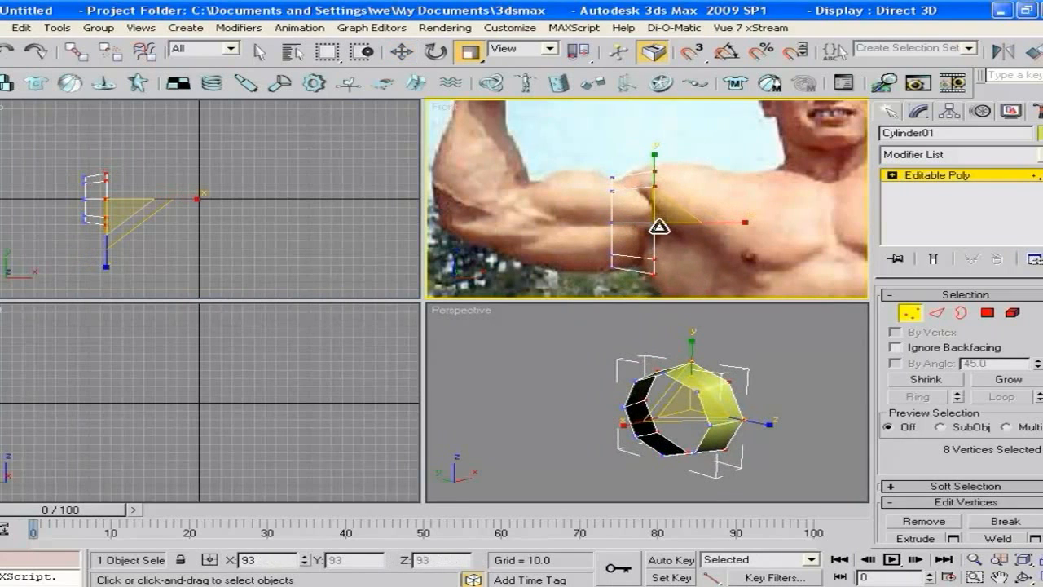
pyautogui.press('w')
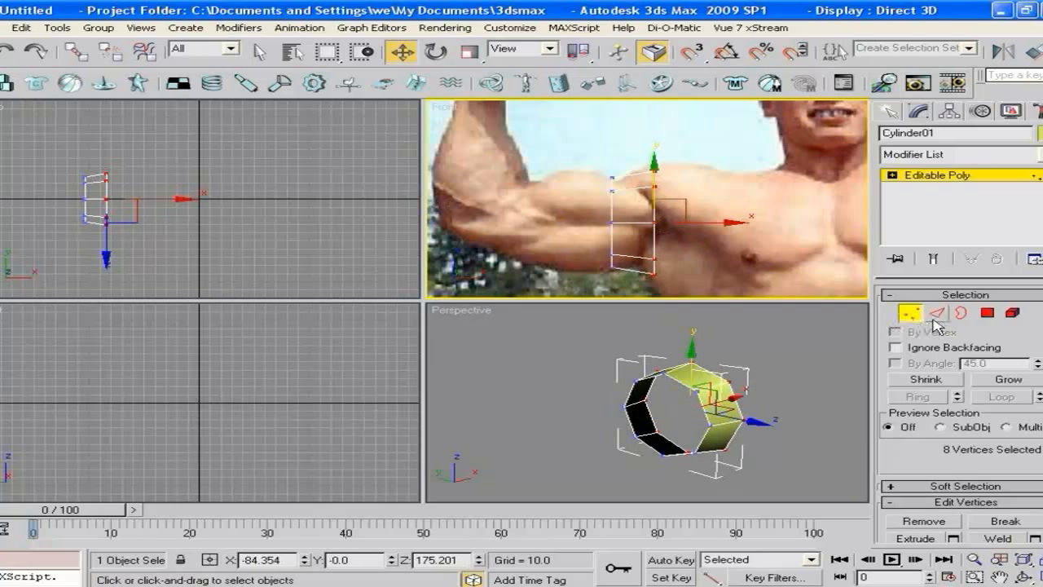
# - Select the elbow-side open border and extrude it along the upper arm in two segments, scaling the loops to the biceps outline
pyautogui.click(962, 313)
pyautogui.click(699, 410)
pyautogui.moveTo(642, 240); pyautogui.dragTo(661, 243, button='middle')
pyautogui.moveTo(658, 203); pyautogui.dragTo(548, 259)
pyautogui.press('r')
pyautogui.press('w')
pyautogui.press('r')
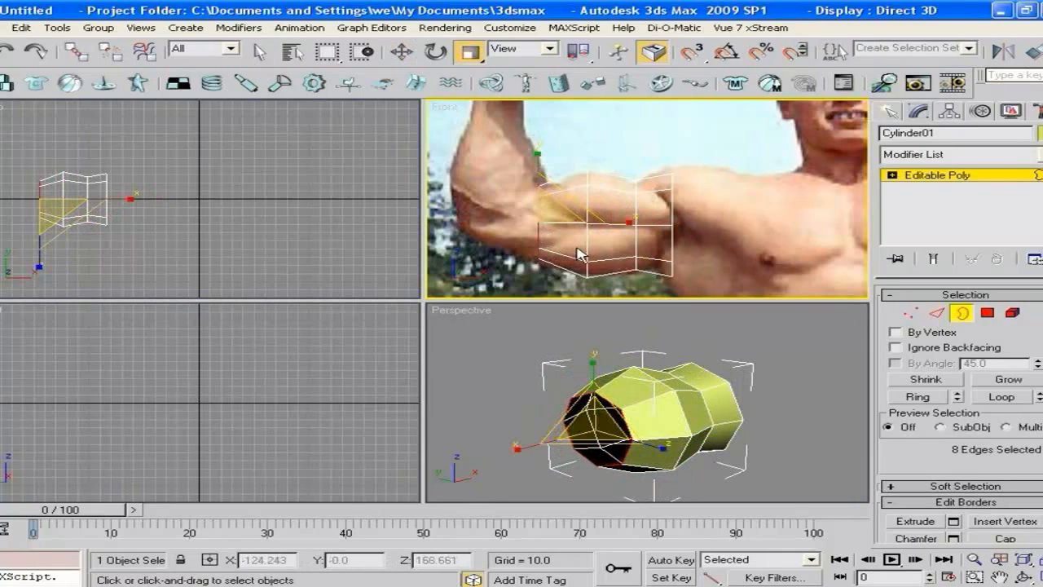
# - Extrude the border into the elbow and angle it to follow the bend, rotating it about -43.5 degrees on Z
pyautogui.press('e')
pyautogui.moveTo(582, 180); pyautogui.dragTo(618, 212)
pyautogui.press('w')
pyautogui.press('e')
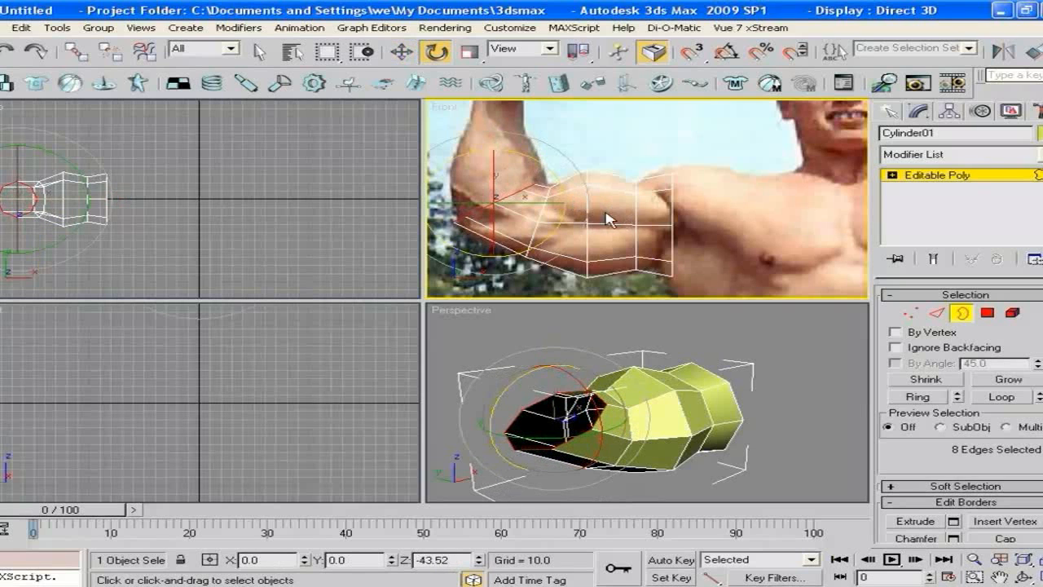
pyautogui.press('w')
pyautogui.moveTo(517, 183); pyautogui.dragTo(557, 200)
# - Extrude the border from the elbow into the lower forearm, then rotate and scale the new loop to match its outline
pyautogui.moveTo(574, 208); pyautogui.dragTo(631, 238, button='middle')
pyautogui.keyDown('shift'); pyautogui.moveTo(585, 208); pyautogui.dragTo(627, 178); pyautogui.keyUp('shift')
pyautogui.press('e')
pyautogui.press('r')
pyautogui.moveTo(538, 163); pyautogui.dragTo(565, 202)
# - Extrude the border up the forearm to the wrist and rotate the new loop about -21 degrees on Z
pyautogui.press('w')
pyautogui.keyDown('shift'); pyautogui.moveTo(579, 156); pyautogui.dragTo(578, 105); pyautogui.keyUp('shift')
pyautogui.moveTo(609, 185); pyautogui.dragTo(609, 203, button='middle')
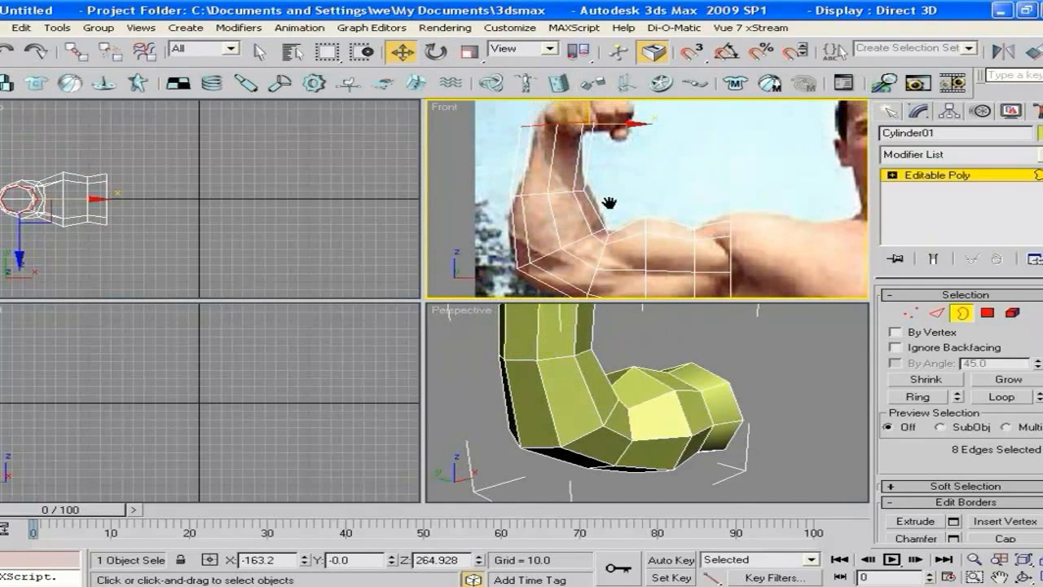
pyautogui.press('e')
pyautogui.moveTo(613, 163); pyautogui.dragTo(632, 147)
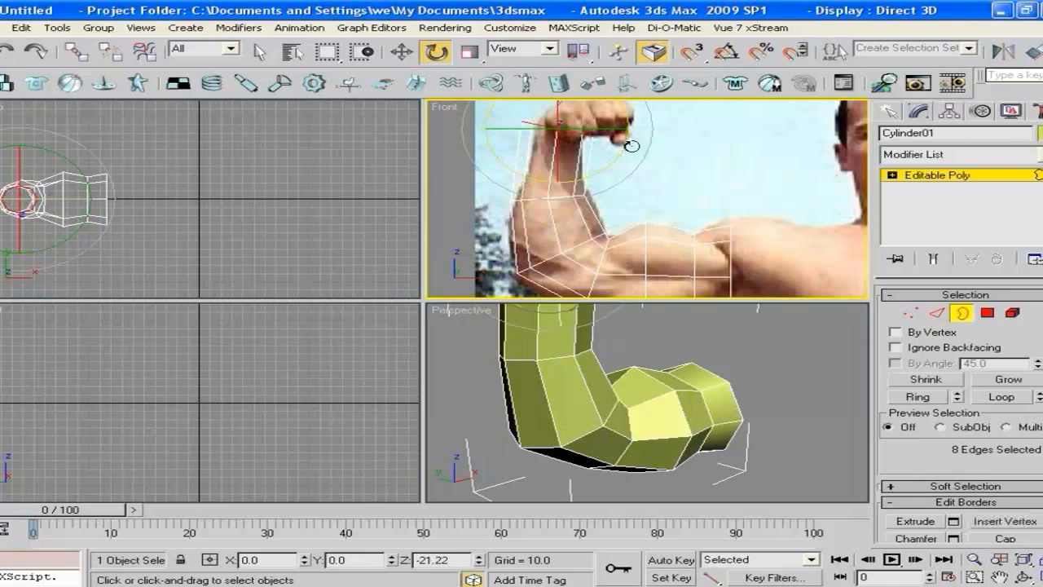
# - Scale the wrist border down to the reference wrist width and leave border editing in a maximized Perspective view
pyautogui.press('r')
pyautogui.moveTo(559, 121); pyautogui.dragTo(567, 208)
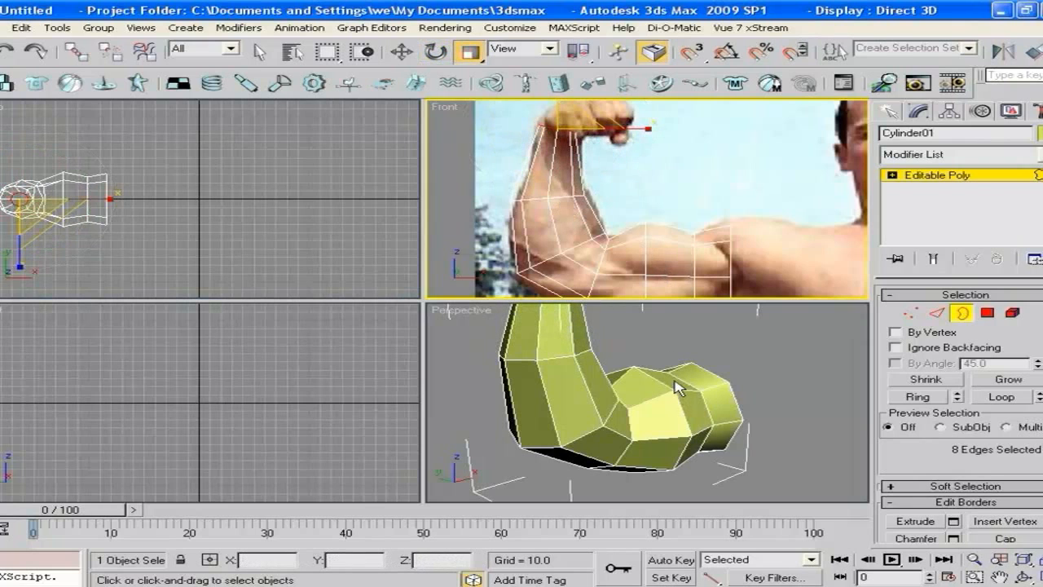
pyautogui.keyDown('alt'); pyautogui.moveTo(683, 384); pyautogui.dragTo(617, 186, button='middle'); pyautogui.keyUp('alt')
pyautogui.hotkey('alt', 'w')
pyautogui.press('z')
pyautogui.scroll(-2, 675, 336)
pyautogui.scroll(-4, 675, 335)
pyautogui.click(968, 312)
pyautogui.keyDown('alt'); pyautogui.moveTo(783, 312); pyautogui.dragTo(669, 323, button='middle'); pyautogui.keyUp('alt')
pyautogui.press('w')
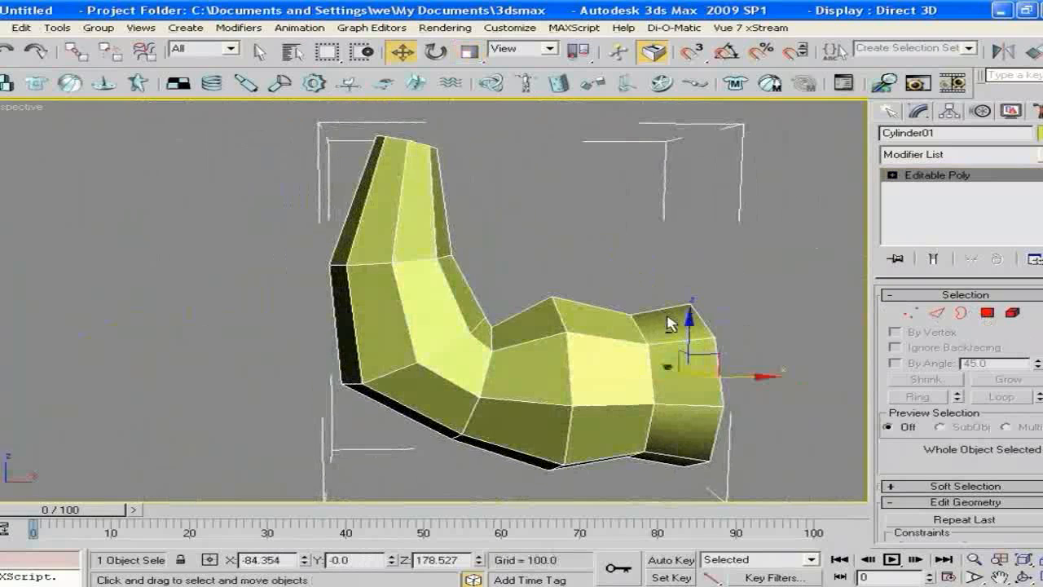
# - Apply an Unwrap UVW modifier to the arm and activate its Edge sub-object level
pyautogui.press('z')
pyautogui.scroll(-3, 641, 342)
pyautogui.keyDown('alt'); pyautogui.moveTo(611, 352); pyautogui.dragTo(564, 363, button='middle'); pyautogui.keyUp('alt')
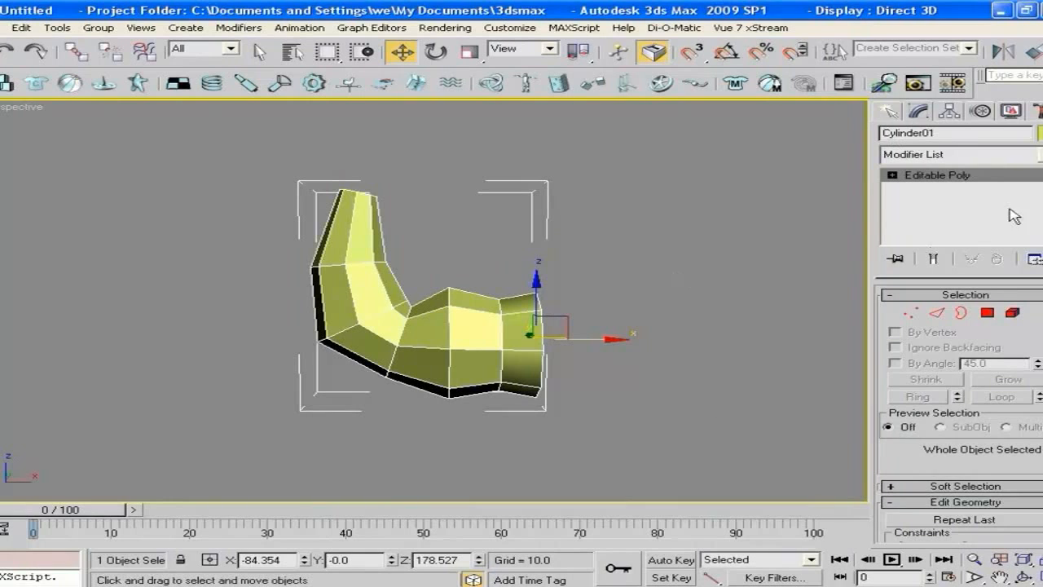
pyautogui.click(1038, 155)
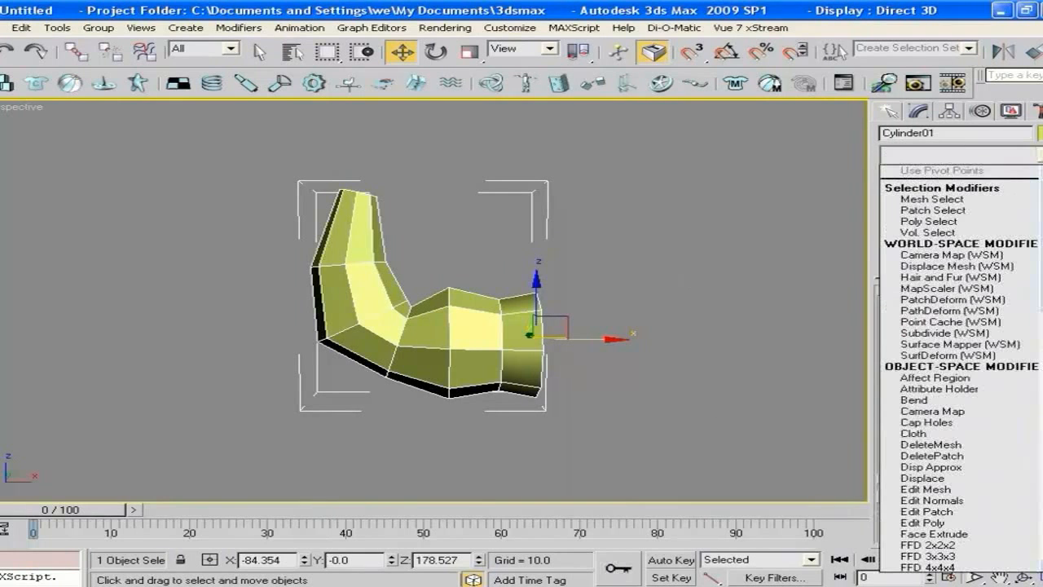
pyautogui.press('u')
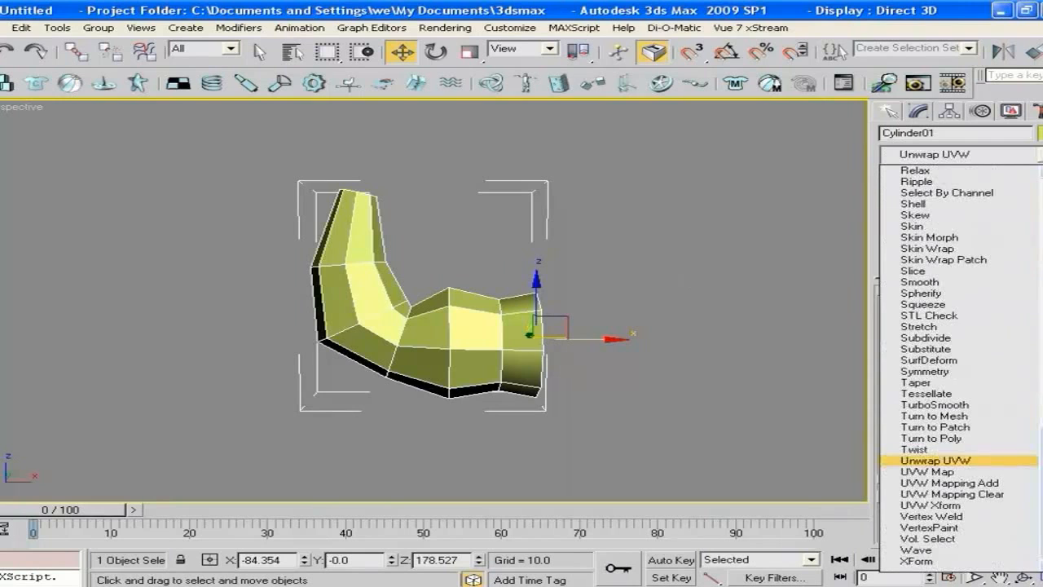
pyautogui.click(988, 462)
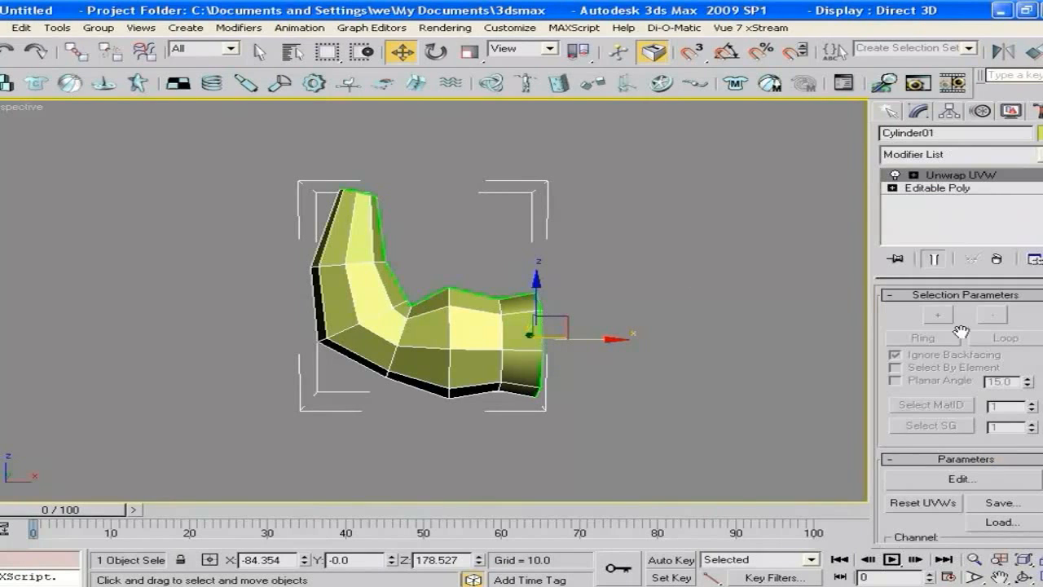
pyautogui.click(914, 175)
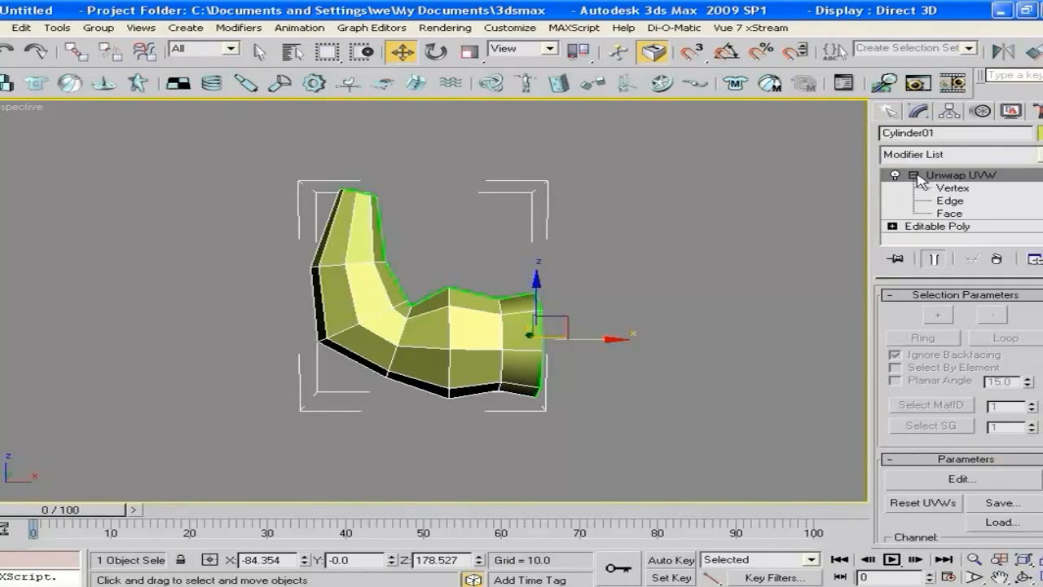
pyautogui.click(950, 201)
# - Activate Point To Point Seam for the arm and turn off the Show Map Seam display
pyautogui.scroll(-10, 1008, 356)
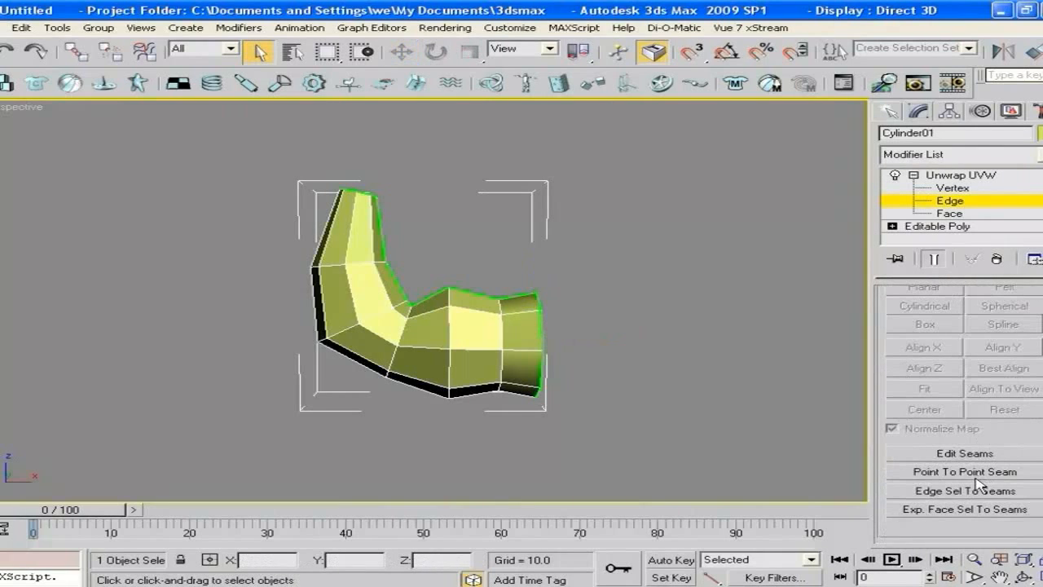
pyautogui.click(975, 472)
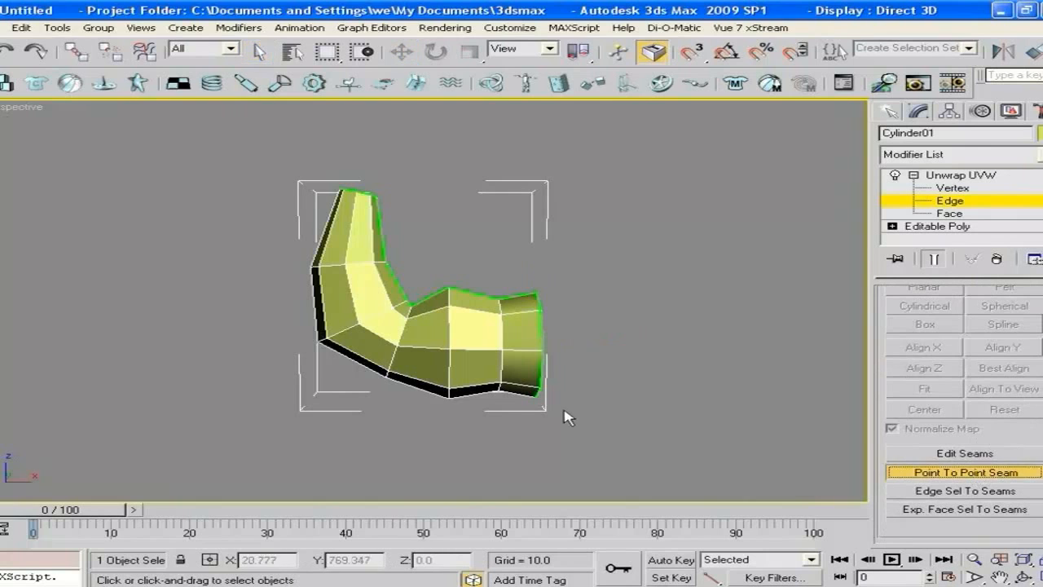
pyautogui.scroll(10, 1019, 434)
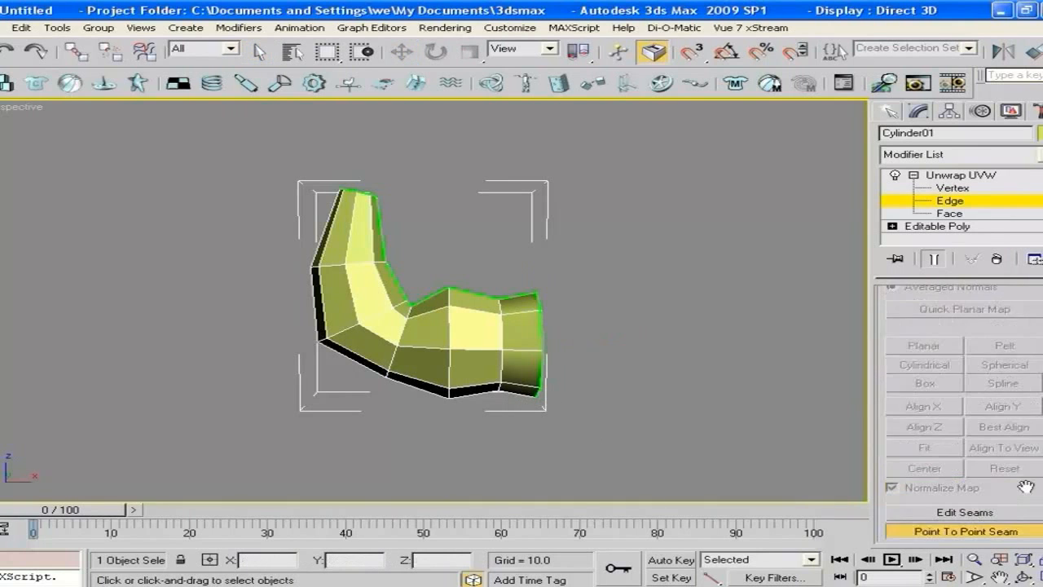
pyautogui.click(899, 345)
pyautogui.click(899, 344)
pyautogui.keyDown('alt'); pyautogui.moveTo(390, 402); pyautogui.dragTo(412, 401, button='middle'); pyautogui.keyUp('alt')
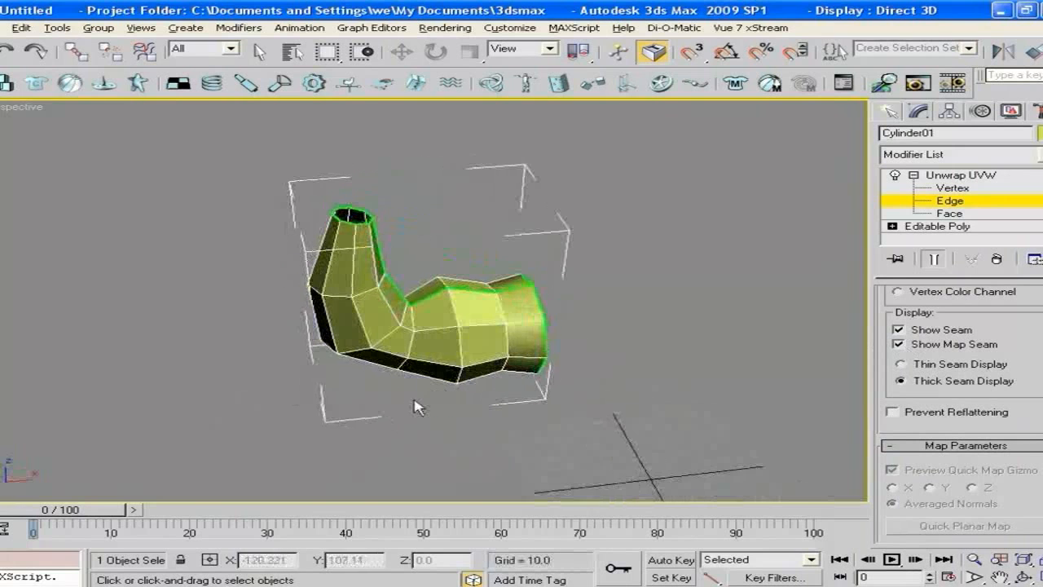
pyautogui.click(943, 350)
# - Draw point-to-point seams around the wrist and shoulder openings and along the arm's outer underside between them
pyautogui.keyDown('alt'); pyautogui.moveTo(534, 387); pyautogui.dragTo(423, 334, button='middle'); pyautogui.keyUp('alt')
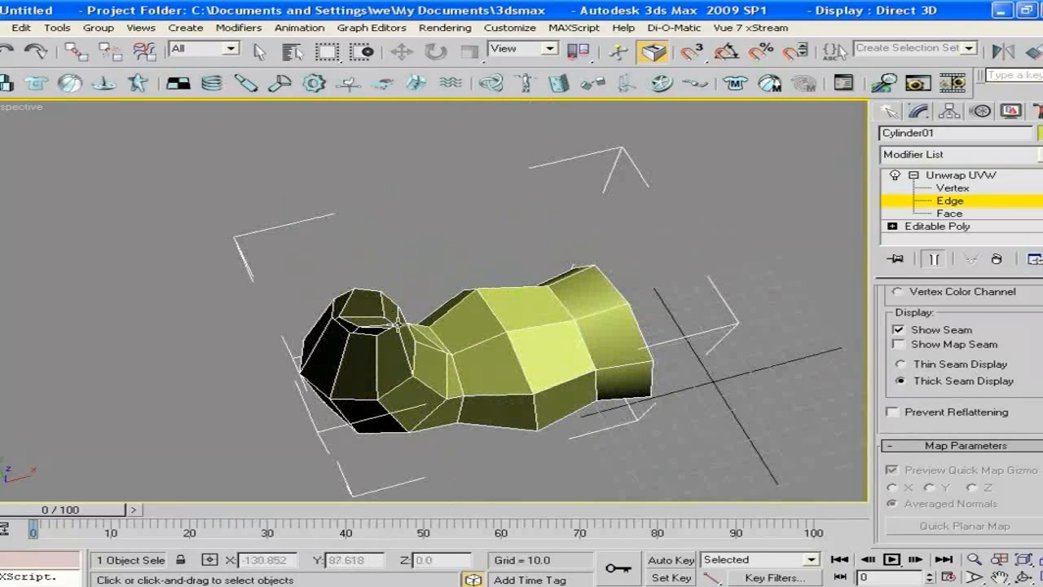
pyautogui.keyDown('alt'); pyautogui.moveTo(335, 335); pyautogui.dragTo(524, 364, button='middle'); pyautogui.keyUp('alt')
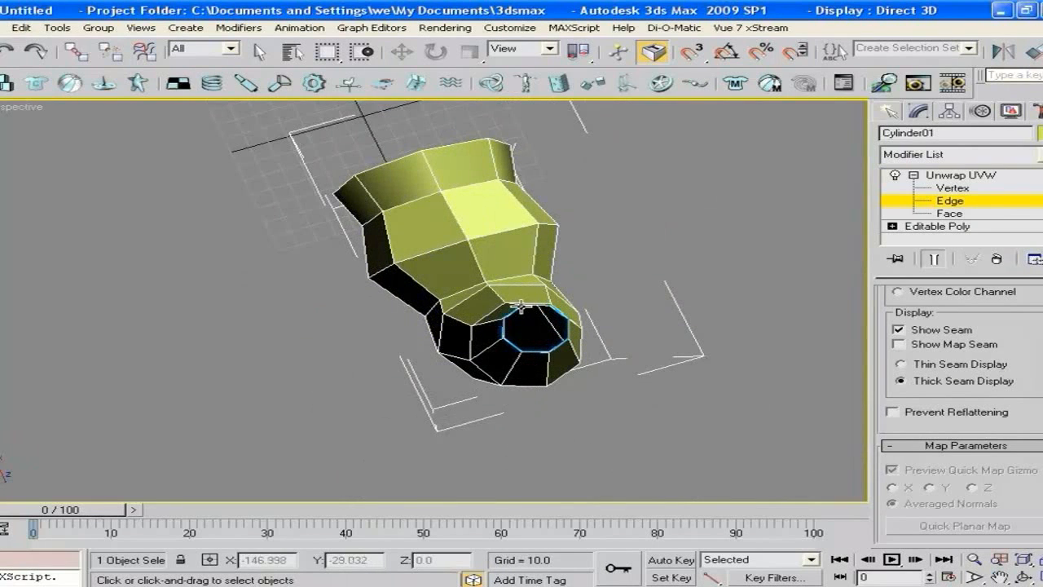
pyautogui.keyDown('alt'); pyautogui.moveTo(597, 361); pyautogui.dragTo(568, 269, button='middle'); pyautogui.keyUp('alt')
pyautogui.keyDown('alt'); pyautogui.moveTo(568, 432); pyautogui.dragTo(437, 338, button='middle'); pyautogui.keyUp('alt')
pyautogui.click(421, 364)
pyautogui.keyDown('alt'); pyautogui.moveTo(512, 364); pyautogui.dragTo(530, 329, button='middle'); pyautogui.keyUp('alt')
# - Select an upper-arm face at Face level and expand the face selection to the seams
pyautogui.scroll(-5, 1031, 424)
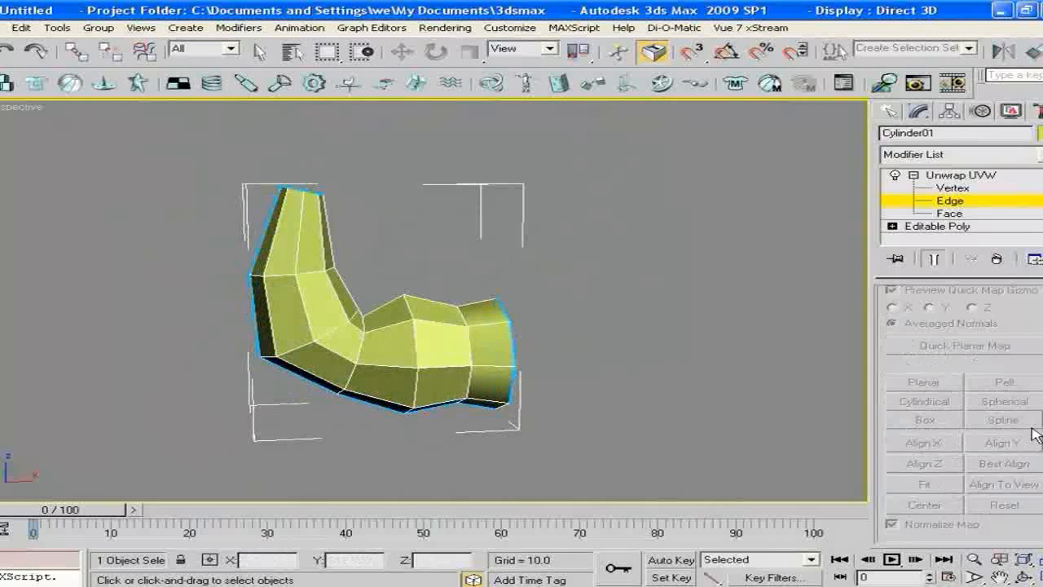
pyautogui.click(950, 214)
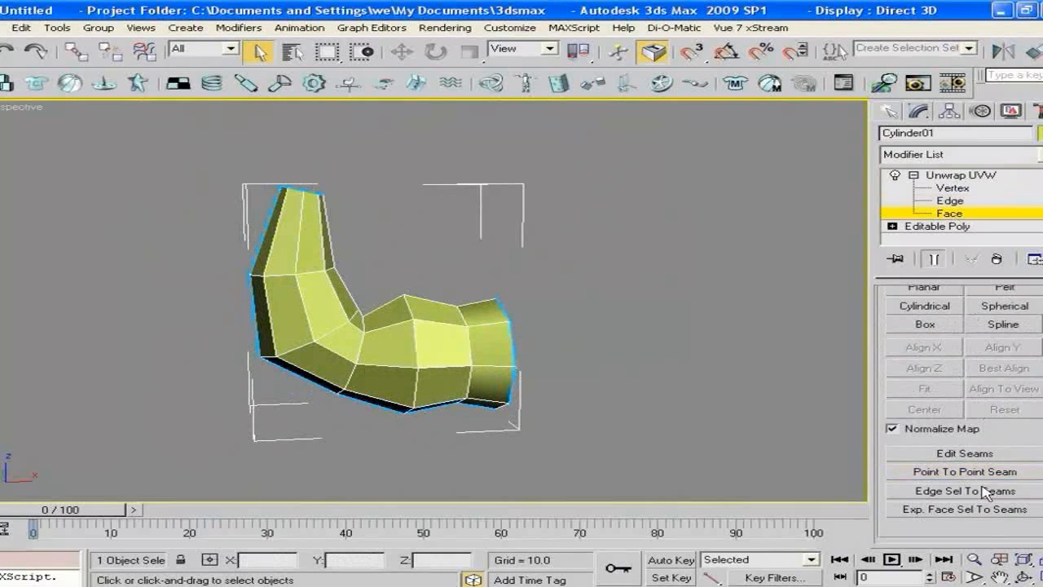
pyautogui.click(434, 349)
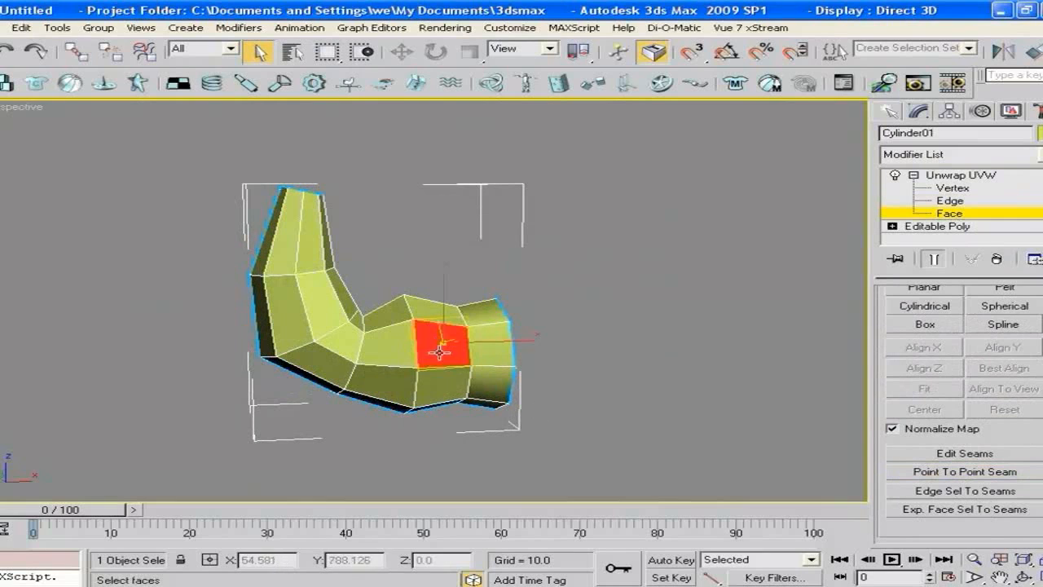
pyautogui.click(921, 512)
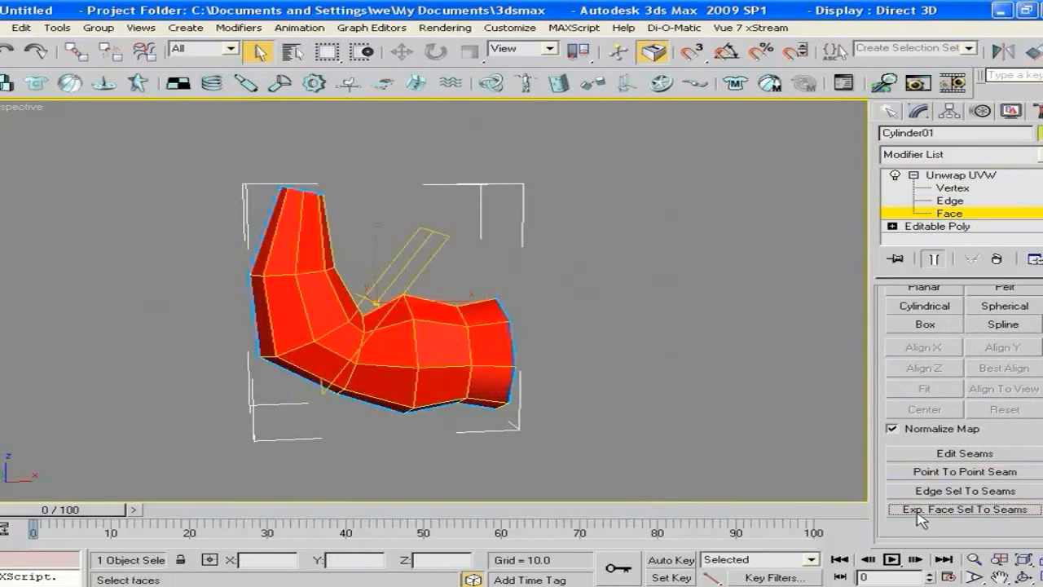
pyautogui.click(970, 429)
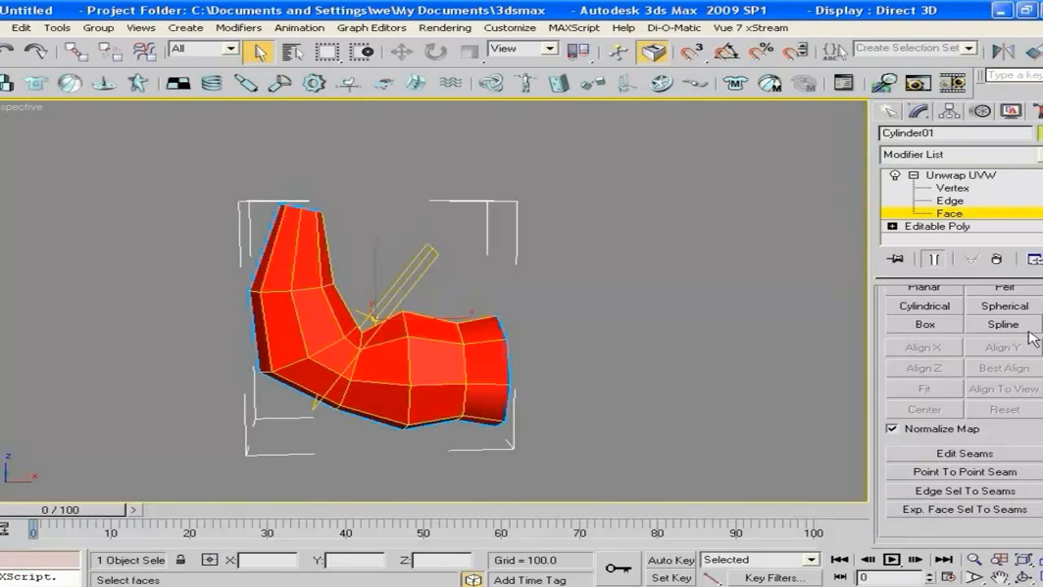
# - Pelt-map the selected arm faces, run the pelt simulation and commit the result
pyautogui.scroll(5, 1034, 339)
pyautogui.scroll(-5, 1032, 322)
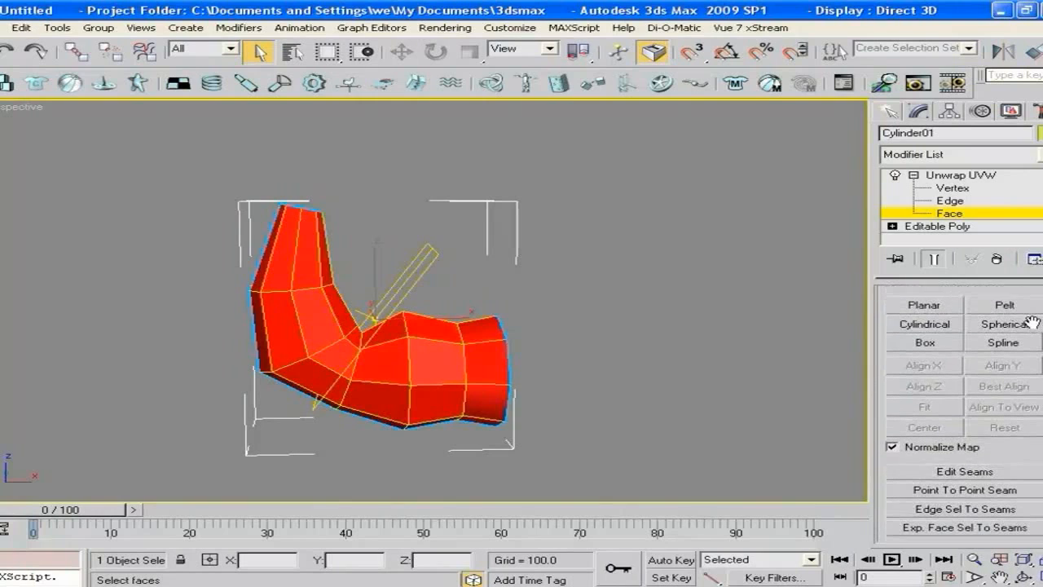
pyautogui.click(1008, 306)
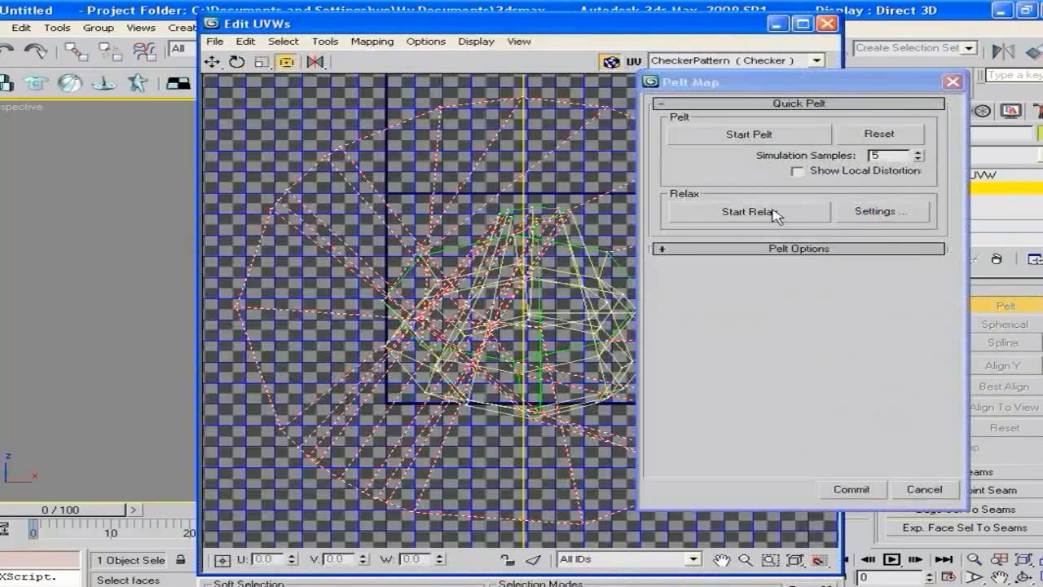
pyautogui.click(764, 135)
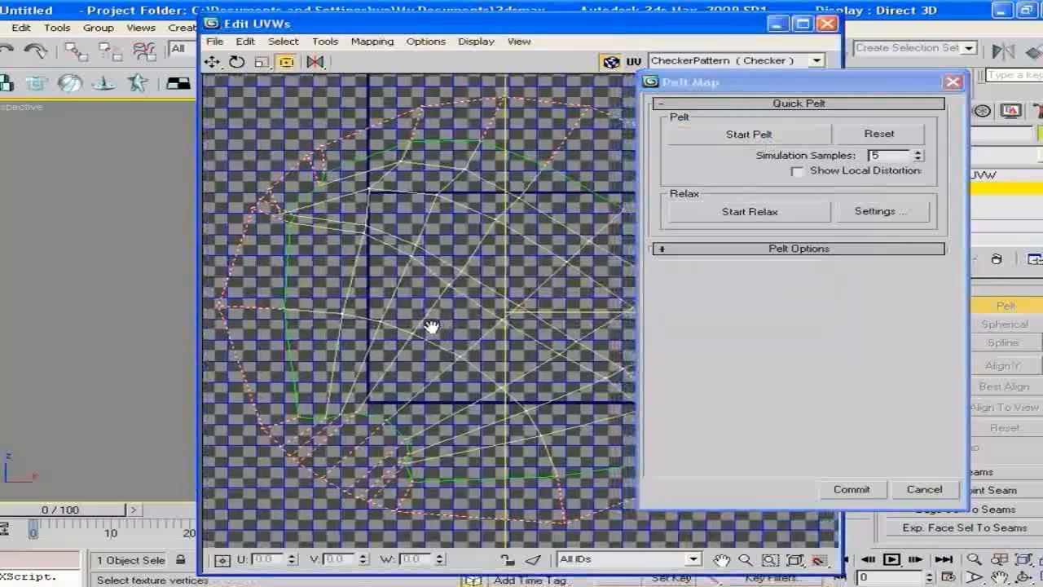
pyautogui.moveTo(432, 326); pyautogui.dragTo(377, 335, button='middle')
pyautogui.scroll(-3, 377, 335)
pyautogui.moveTo(423, 264); pyautogui.dragTo(448, 252, button='middle')
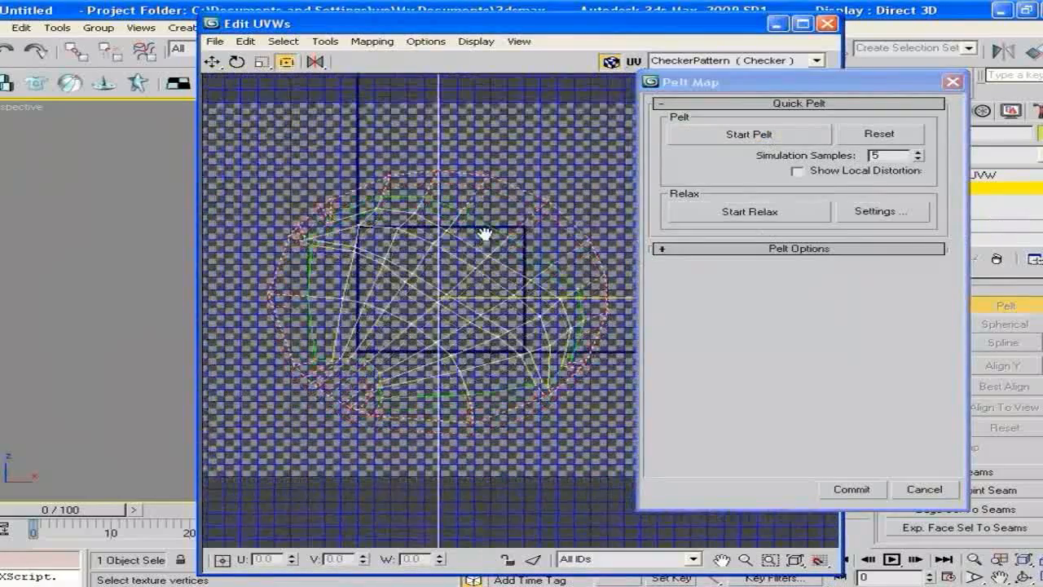
pyautogui.click(846, 489)
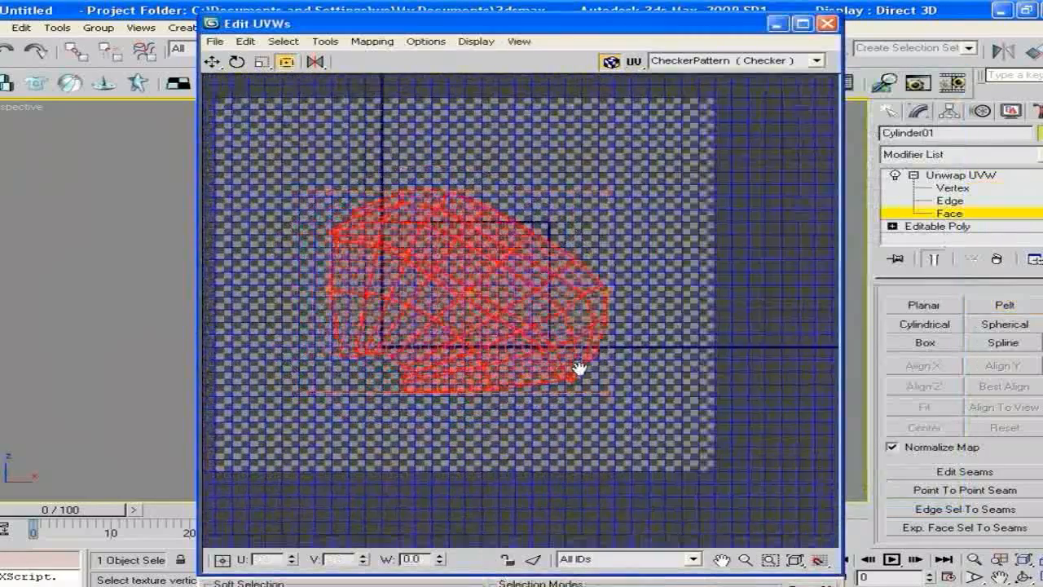
# - Scale the arm's UV shell down to fit inside the UV square, then close the UV editor and leave Face level
pyautogui.scroll(4, 582, 367)
pyautogui.scroll(-3, 507, 333)
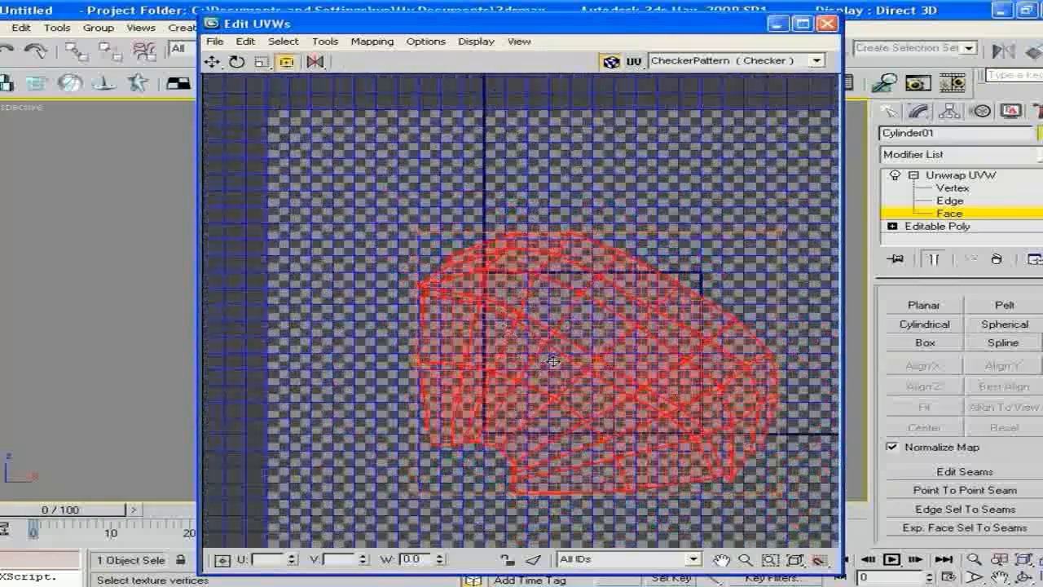
pyautogui.click(261, 62)
pyautogui.moveTo(531, 333); pyautogui.dragTo(570, 367)
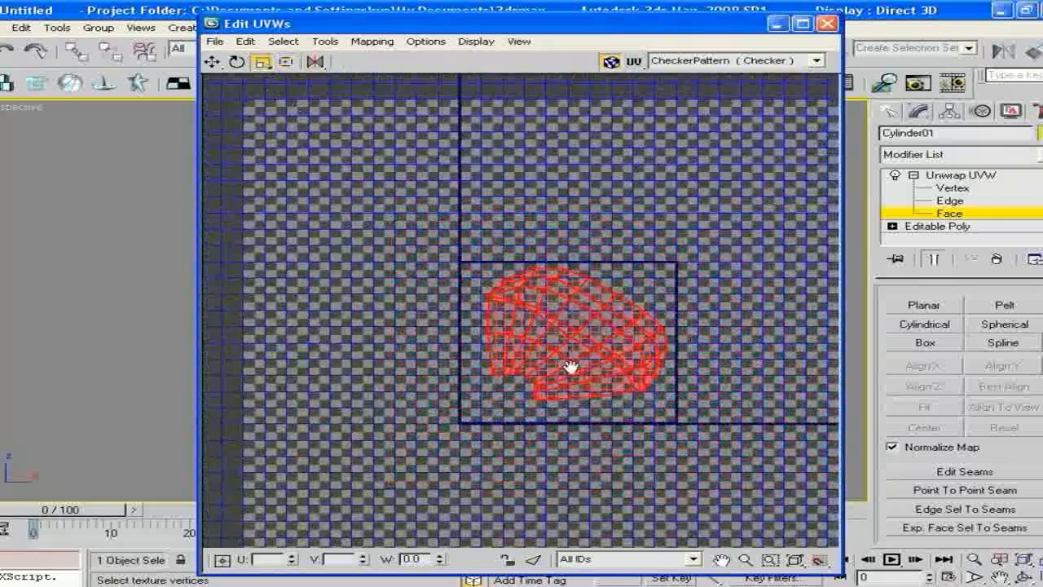
pyautogui.moveTo(570, 367); pyautogui.dragTo(559, 381, button='middle')
pyautogui.click(212, 63)
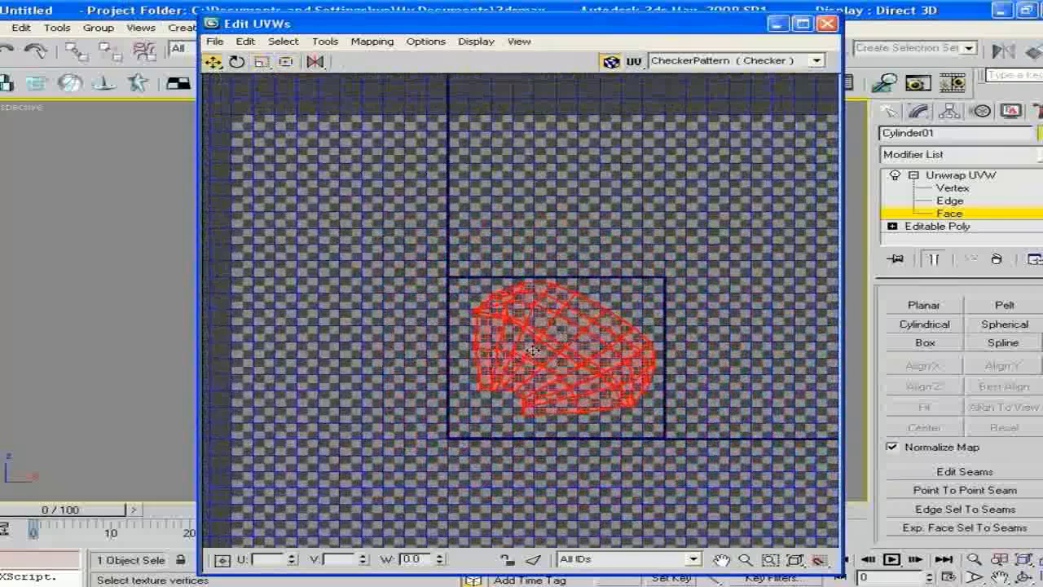
pyautogui.scroll(4, 532, 350)
pyautogui.click(410, 256)
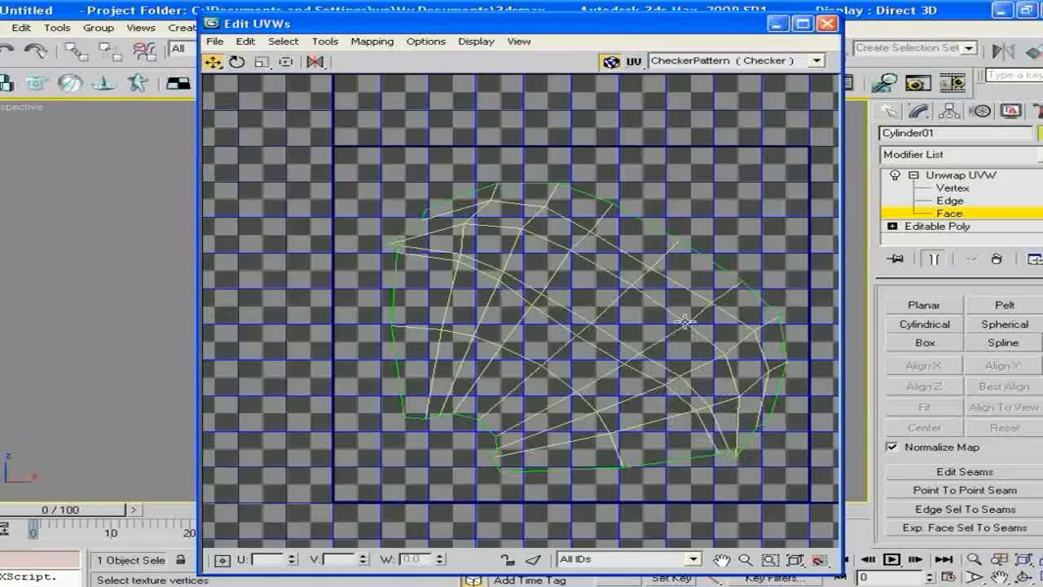
pyautogui.moveTo(640, 249); pyautogui.dragTo(647, 259, button='middle')
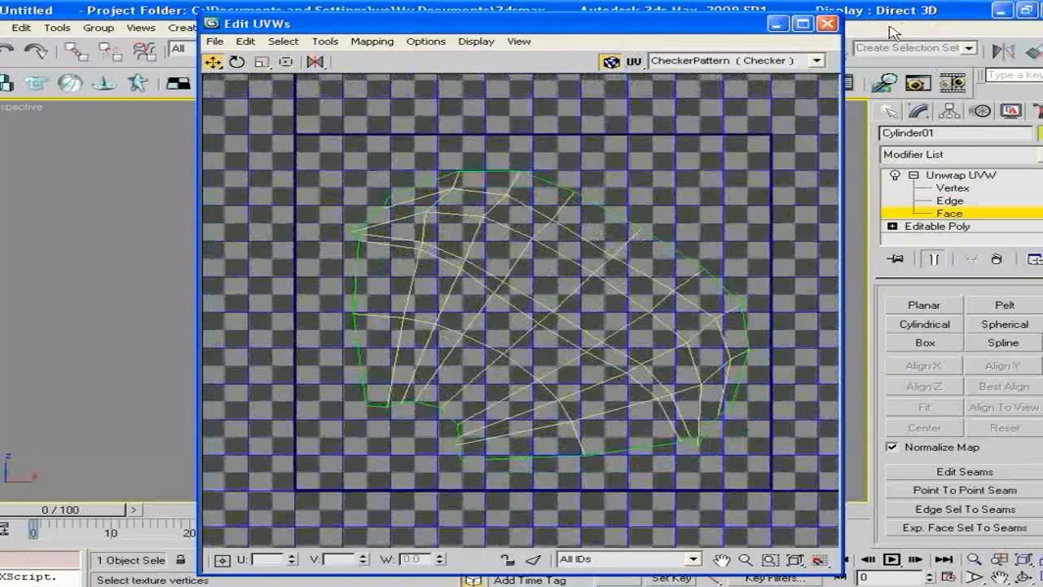
pyautogui.click(828, 23)
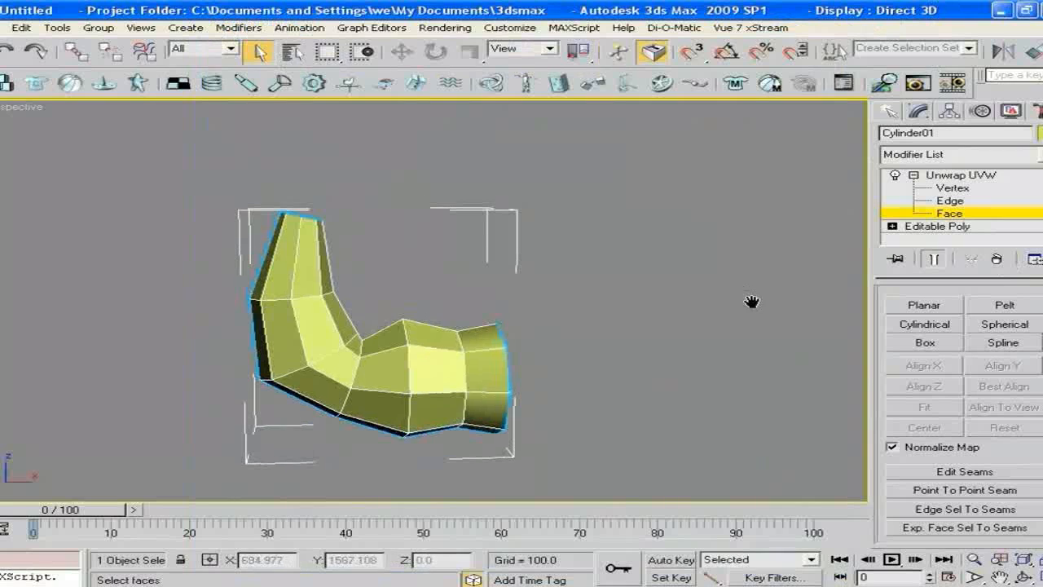
pyautogui.click(986, 176)
# - Save the scene as "from max to mudbox" in the ref images folder
pyautogui.scroll(-3, 691, 262)
pyautogui.scroll(3, 667, 275)
pyautogui.keyDown('alt'); pyautogui.moveTo(657, 277); pyautogui.dragTo(683, 288, button='middle'); pyautogui.keyUp('alt')
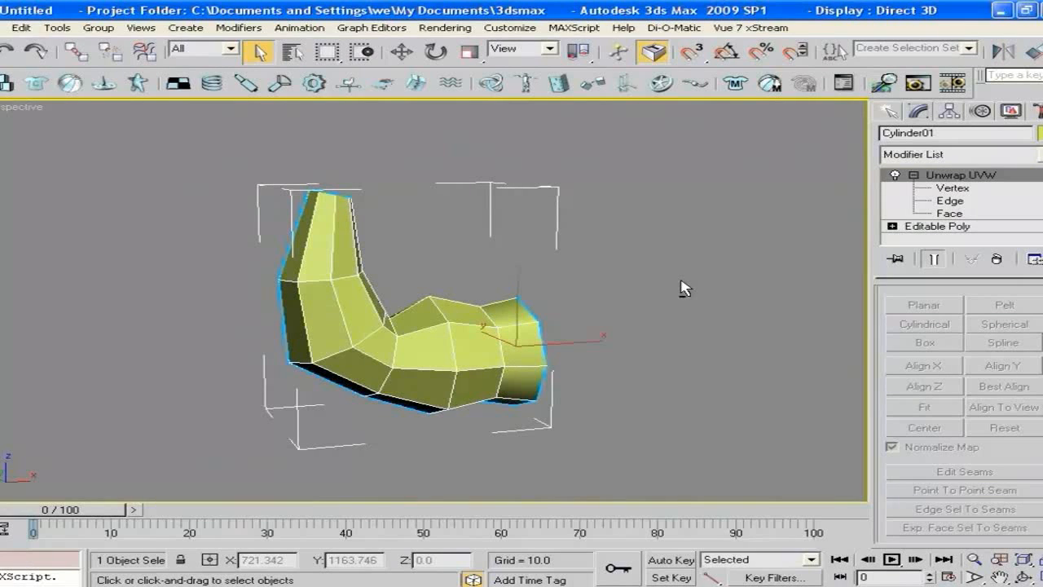
pyautogui.click(6, 26)
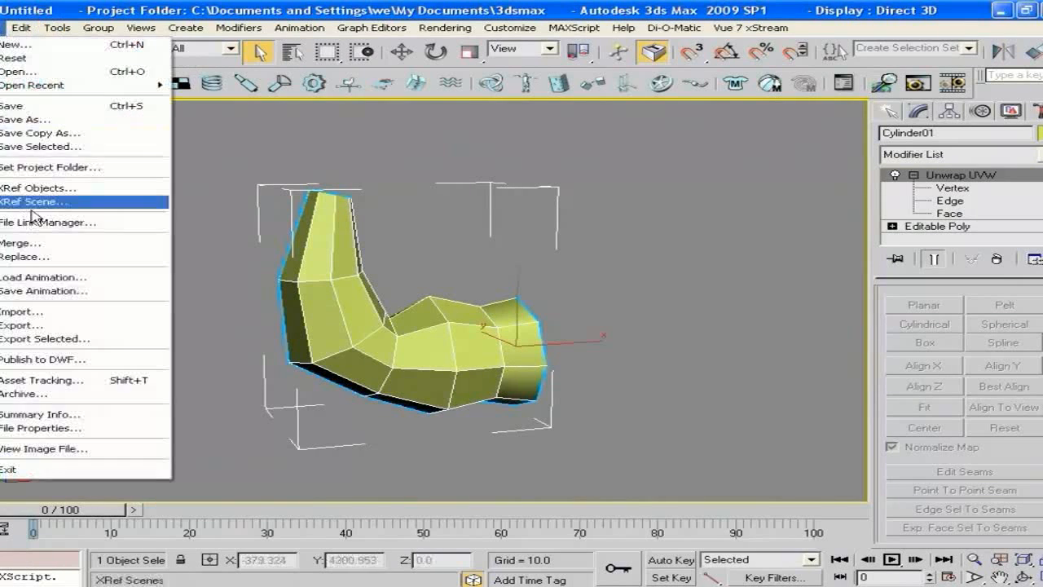
pyautogui.click(24, 118)
pyautogui.click(552, 174)
pyautogui.click(551, 197)
pyautogui.click(598, 479)
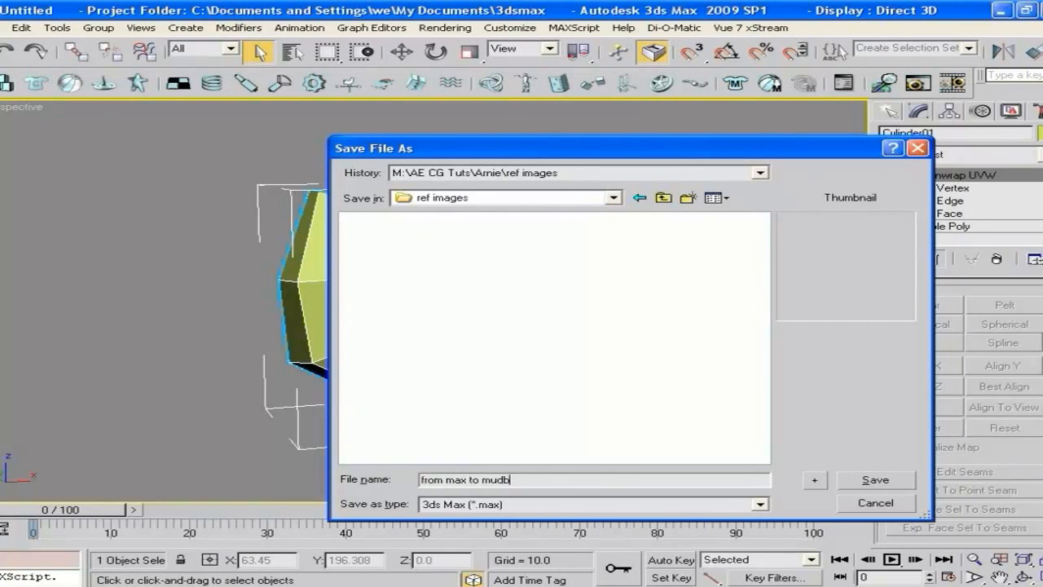
pyautogui.click(856, 485)
# - Start exporting the scene and browse to the ref images folder inside AE CG Tuts\Arnie on drive M
pyautogui.keyDown('alt'); pyautogui.moveTo(748, 289); pyautogui.dragTo(718, 290, button='middle'); pyautogui.keyUp('alt')
pyautogui.click(3, 28)
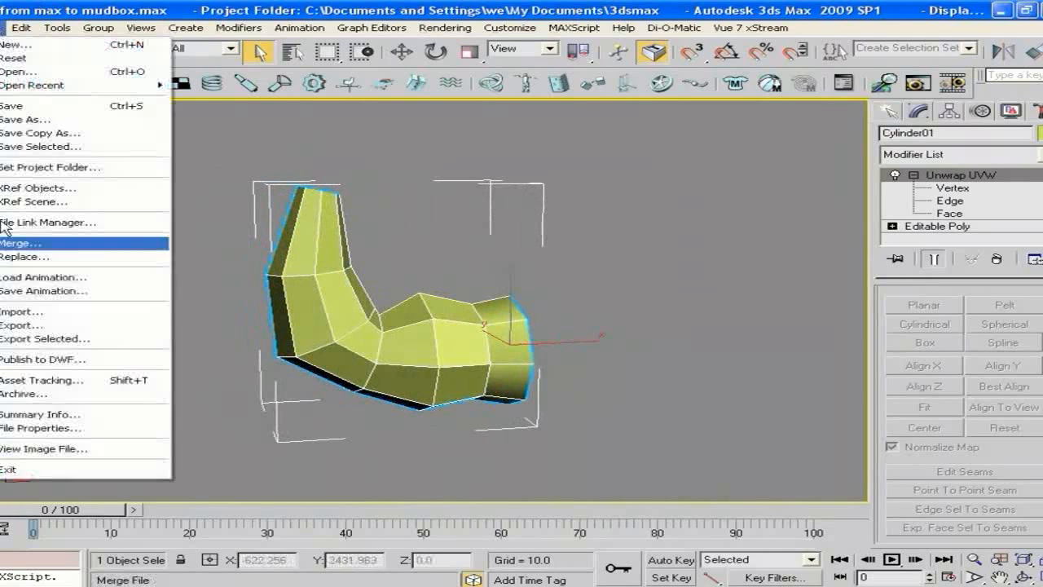
pyautogui.click(23, 326)
pyautogui.moveTo(481, 157); pyautogui.dragTo(425, 142)
pyautogui.click(451, 157)
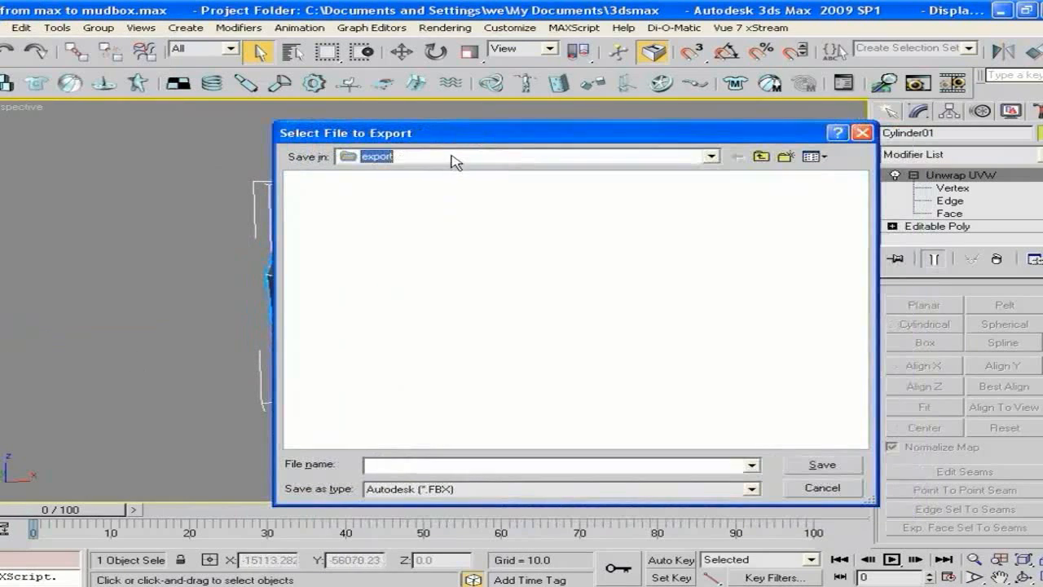
pyautogui.click(459, 326)
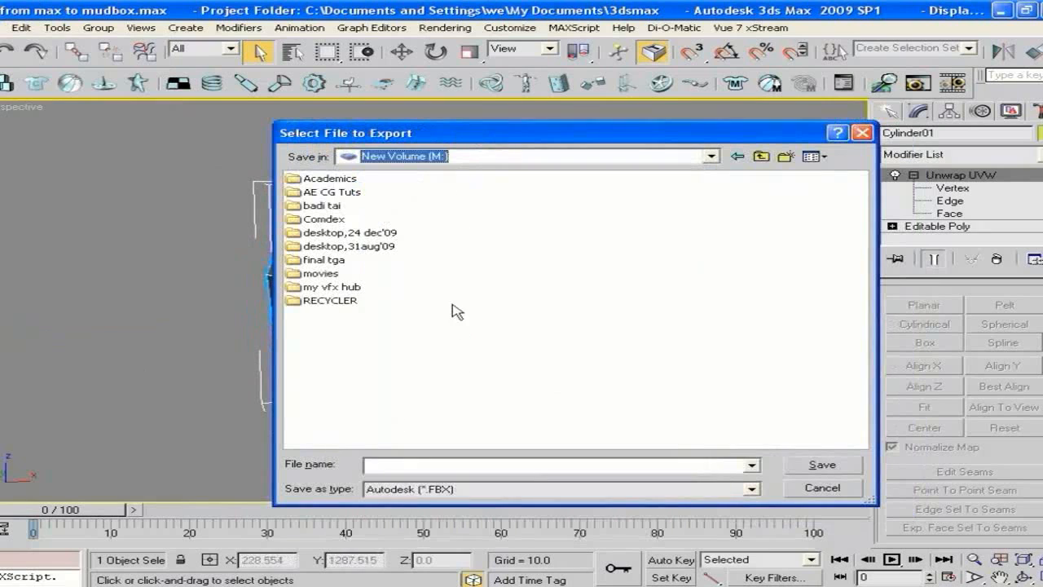
pyautogui.doubleClick(351, 194)
pyautogui.doubleClick(312, 179)
pyautogui.doubleClick(333, 181)
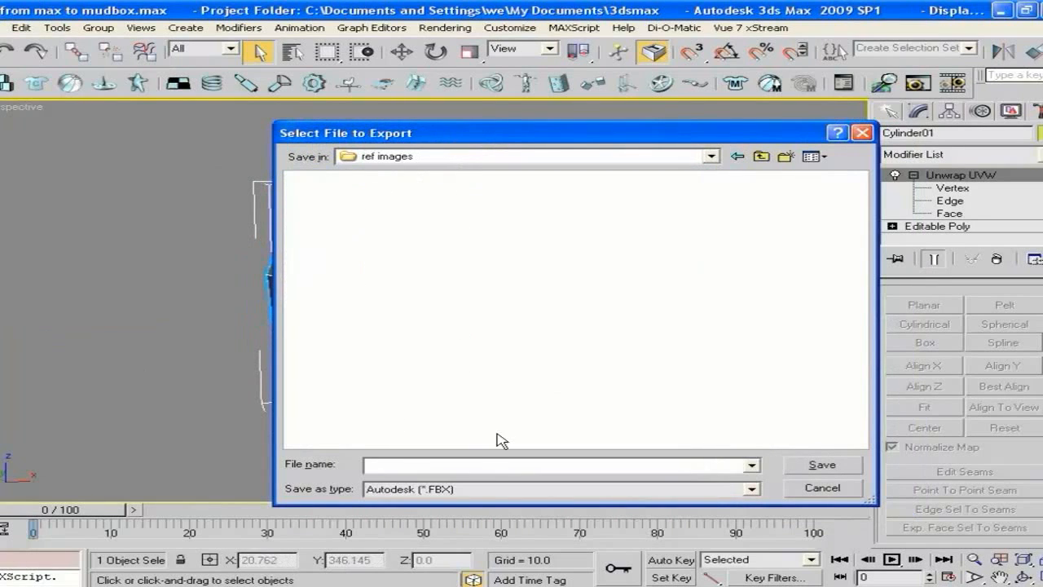
# - Set the export format to gw::OBJ-Exporter (*.OBJ) and save the file under the name "max to mudbox"
pyautogui.click(496, 489)
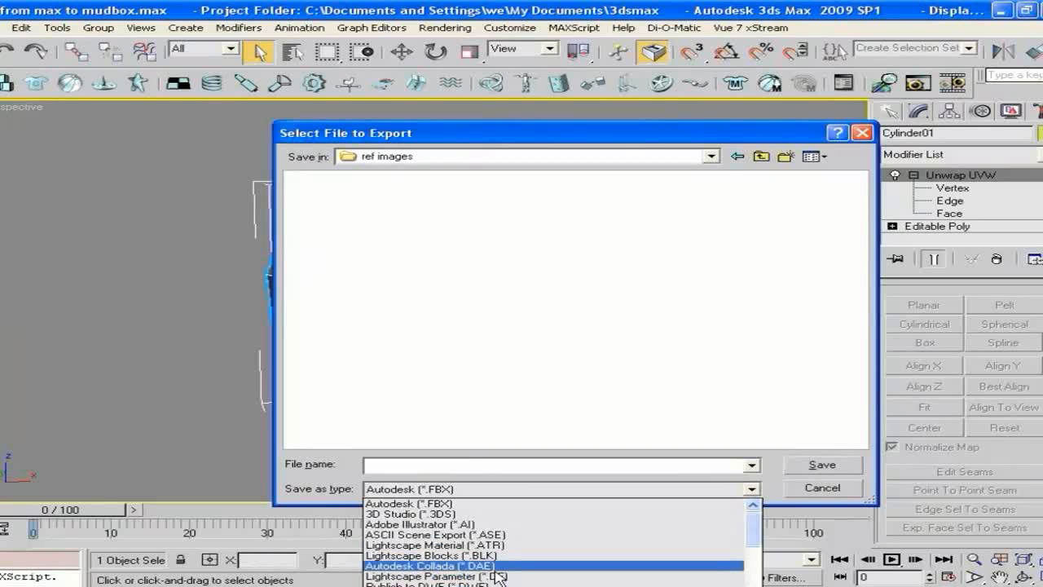
pyautogui.scroll(-2, 495, 571)
pyautogui.scroll(-1, 497, 575)
pyautogui.click(489, 578)
pyautogui.click(444, 463)
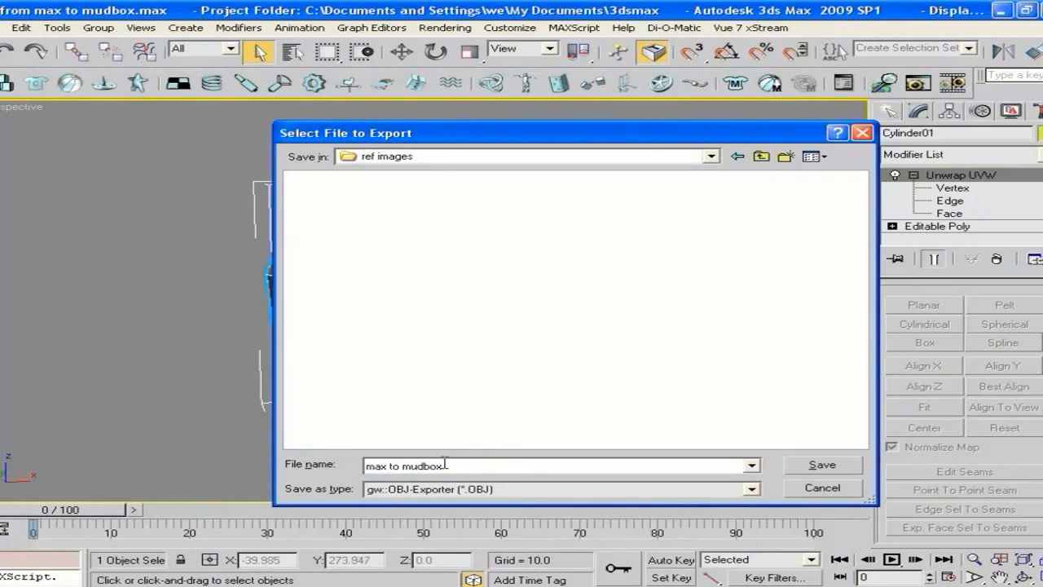
pyautogui.click(822, 466)
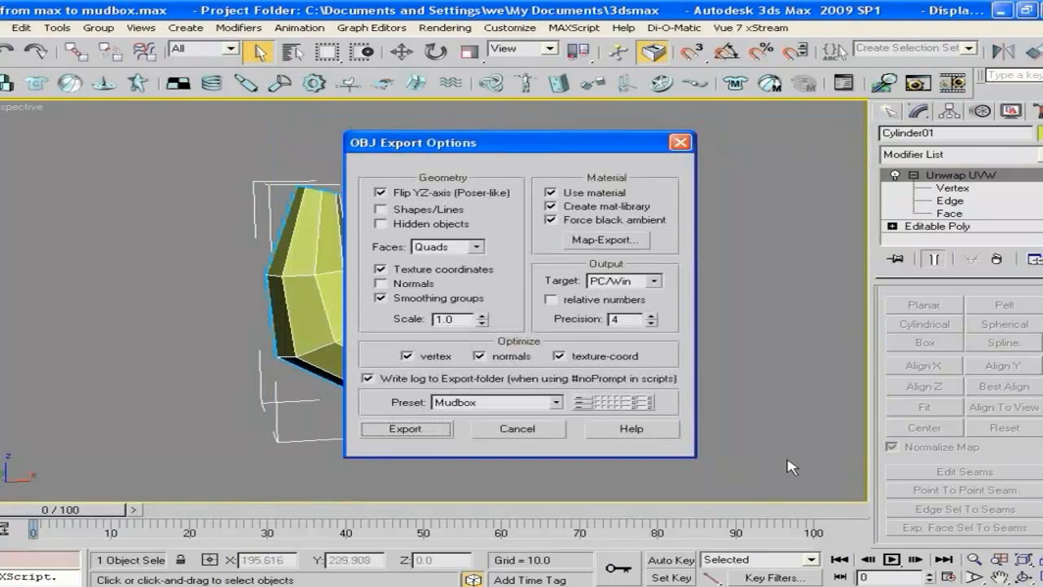
# - Export the arm with the Mudbox preset in the OBJ export options and dismiss the export statistics
pyautogui.moveTo(585, 143); pyautogui.dragTo(605, 115)
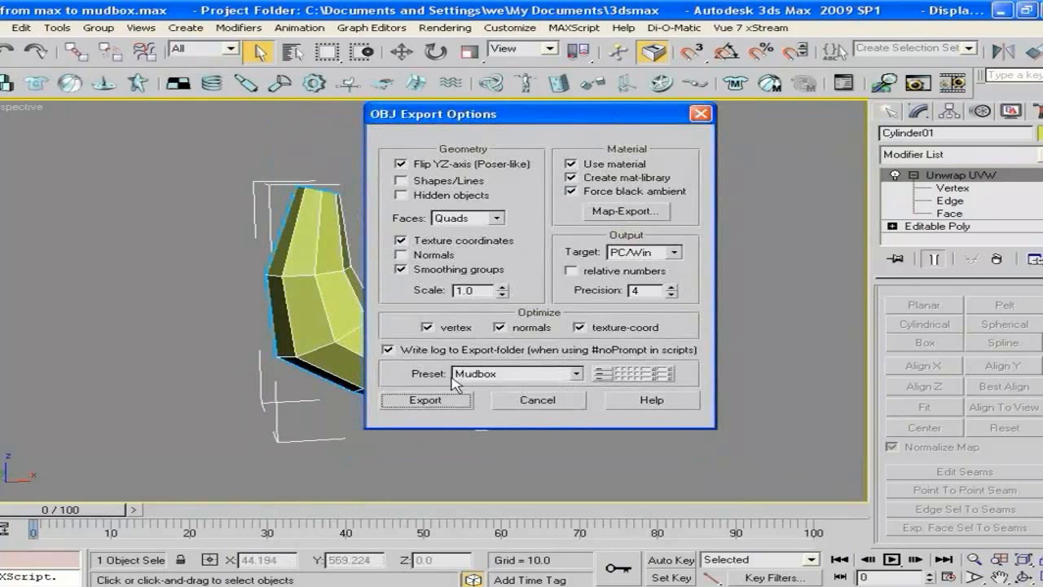
pyautogui.click(576, 374)
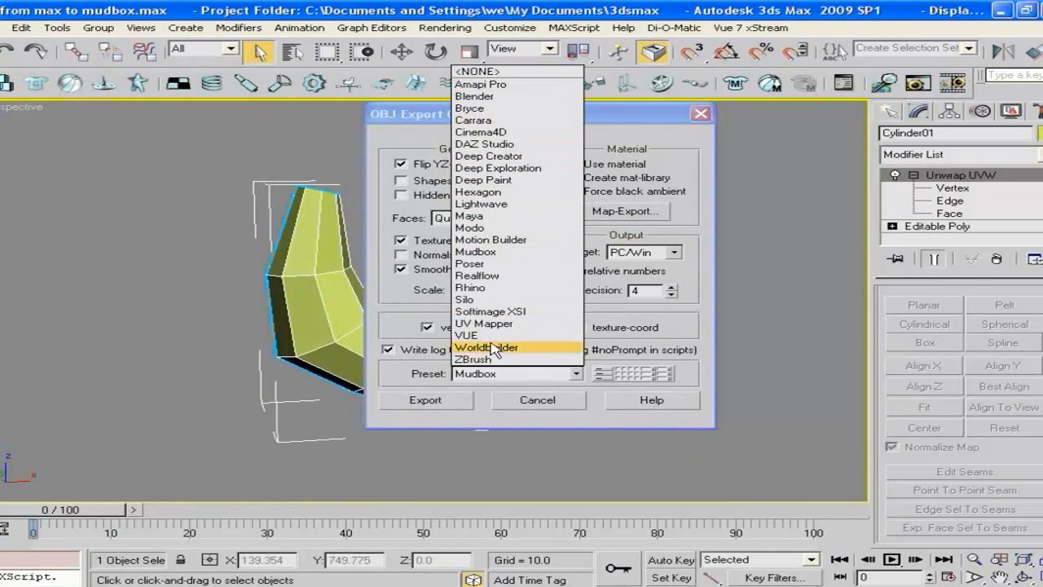
pyautogui.click(475, 252)
pyautogui.click(468, 402)
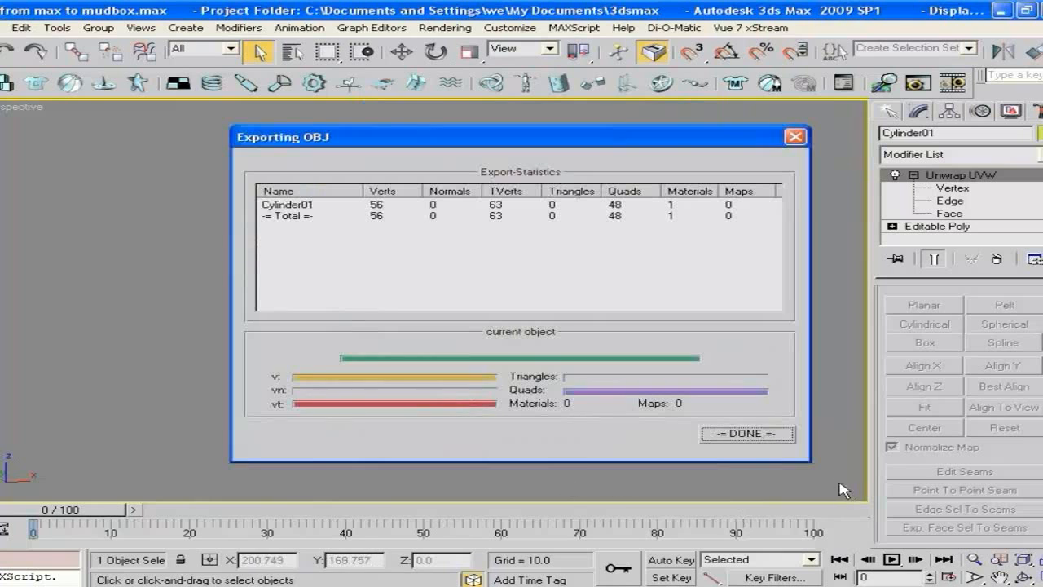
pyautogui.click(725, 435)
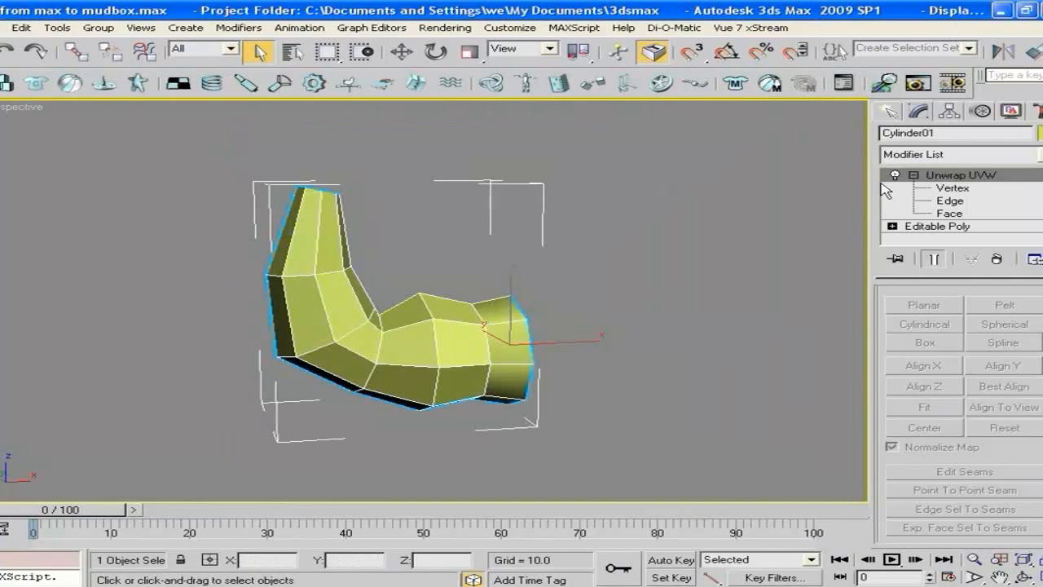
# - Switch to Mudbox and import "max to mudbox.obj" from the AE CG Tuts\Arnie\ref images folder on drive M
pyautogui.hotkey('alt', 'Tab')
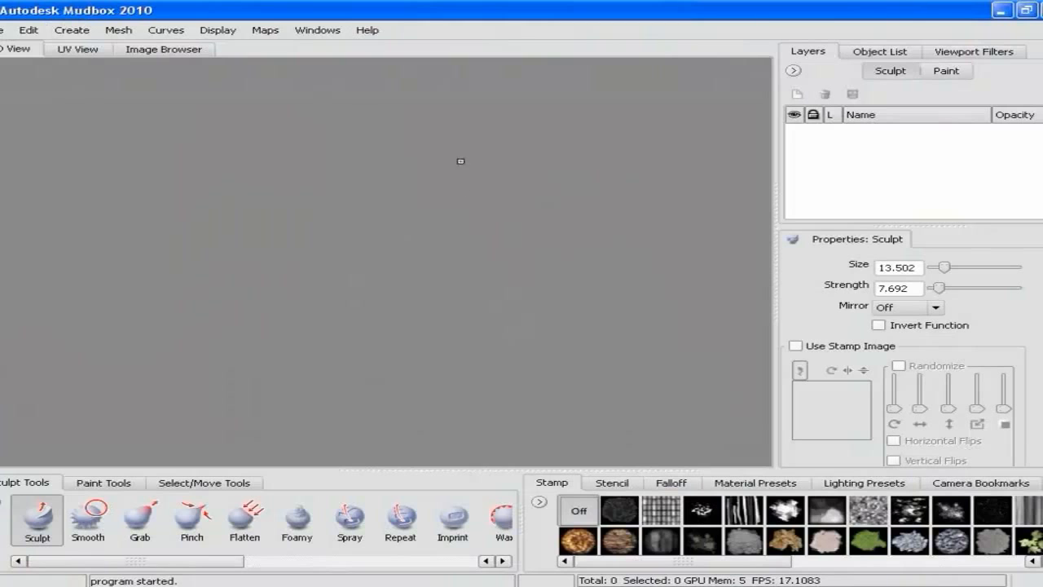
pyautogui.click(3, 30)
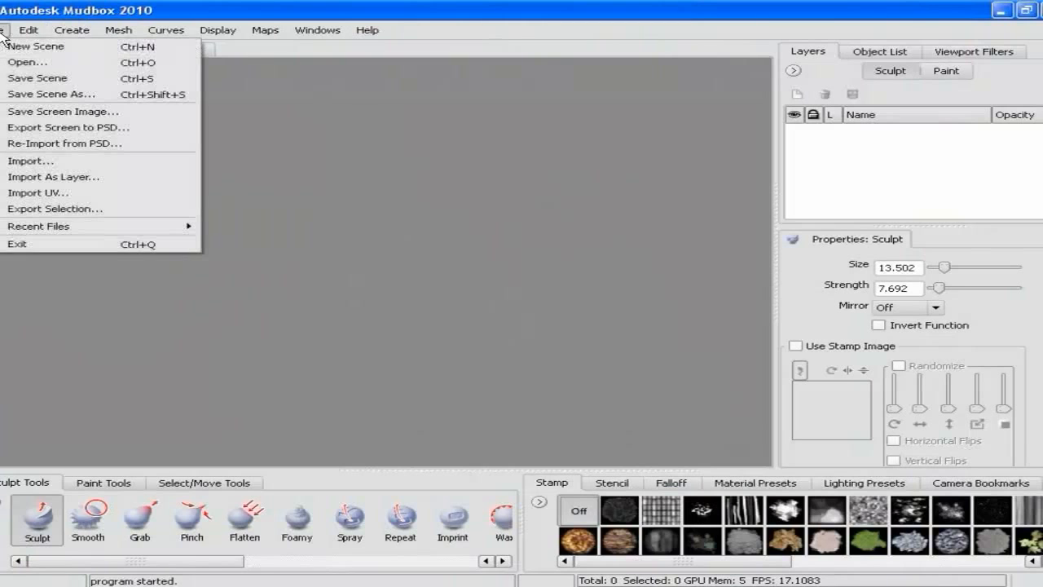
pyautogui.click(38, 167)
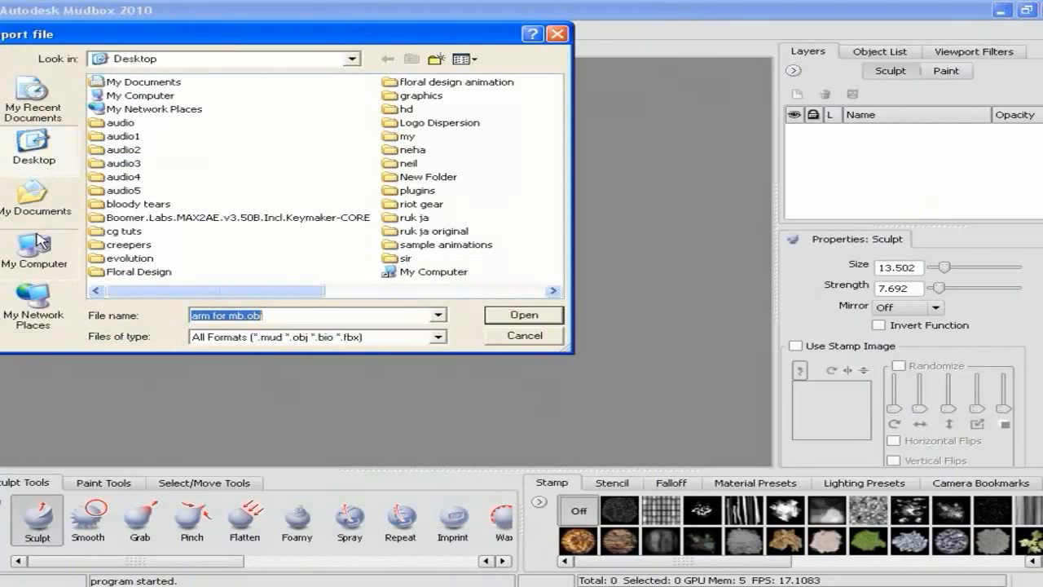
pyautogui.click(36, 245)
pyautogui.doubleClick(181, 219)
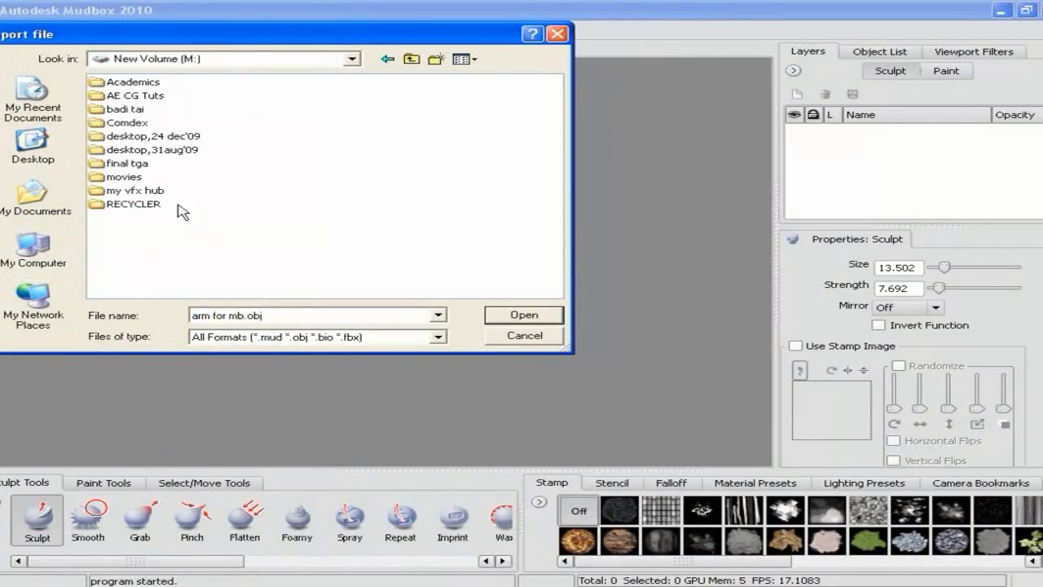
pyautogui.doubleClick(131, 93)
pyautogui.doubleClick(131, 82)
pyautogui.doubleClick(130, 83)
pyautogui.click(149, 84)
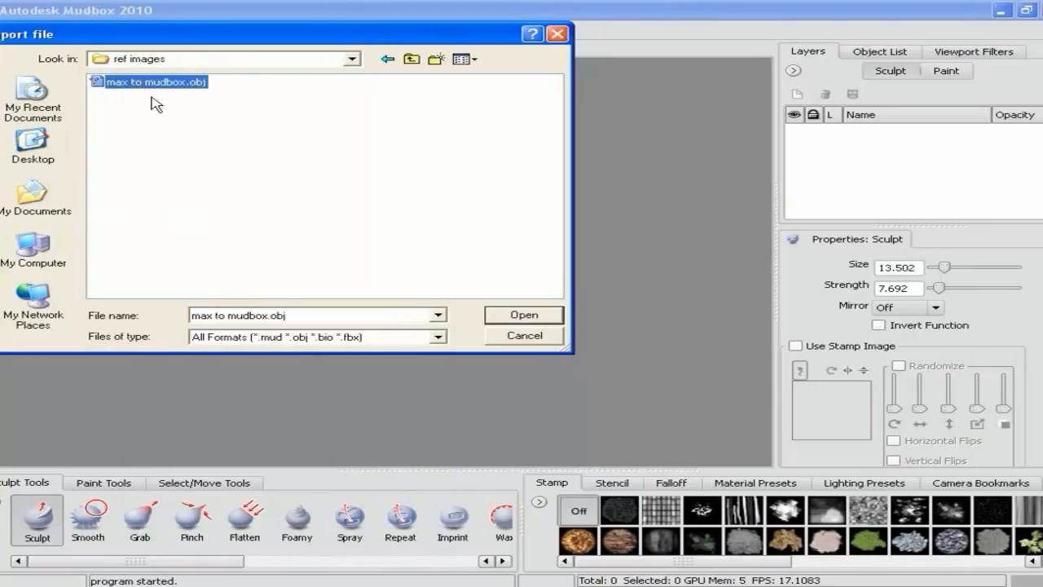
pyautogui.click(524, 315)
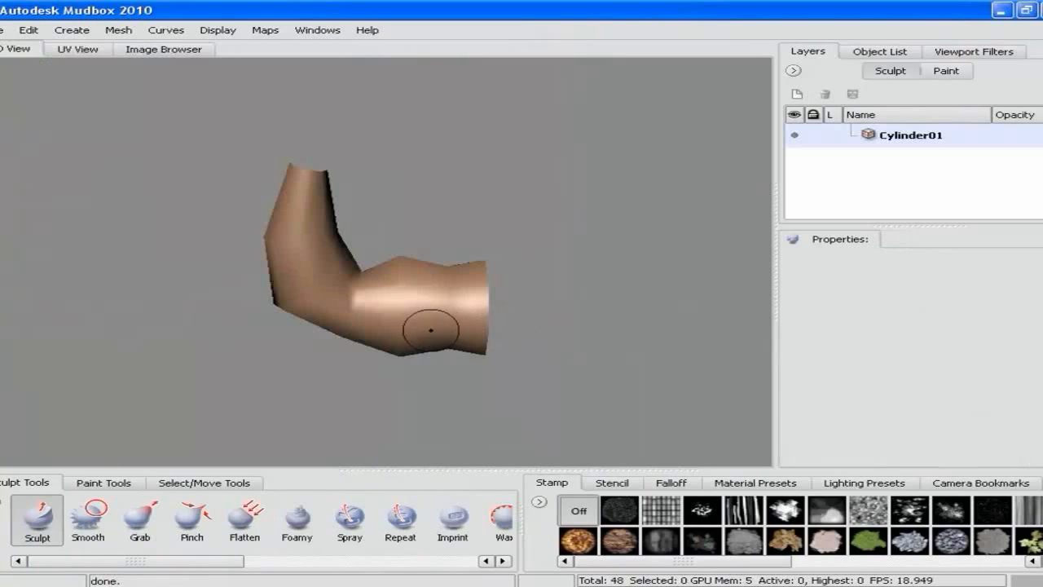
# - Turn on the wireframe overlay to show the imported arm's polygon edges
pyautogui.keyDown('alt'); pyautogui.moveTo(348, 352); pyautogui.dragTo(384, 328); pyautogui.keyUp('alt')
pyautogui.keyDown('alt'); pyautogui.moveTo(568, 251); pyautogui.dragTo(568, 285, button='right'); pyautogui.keyUp('alt')
pyautogui.keyDown('alt'); pyautogui.moveTo(568, 285); pyautogui.dragTo(479, 279); pyautogui.keyUp('alt')
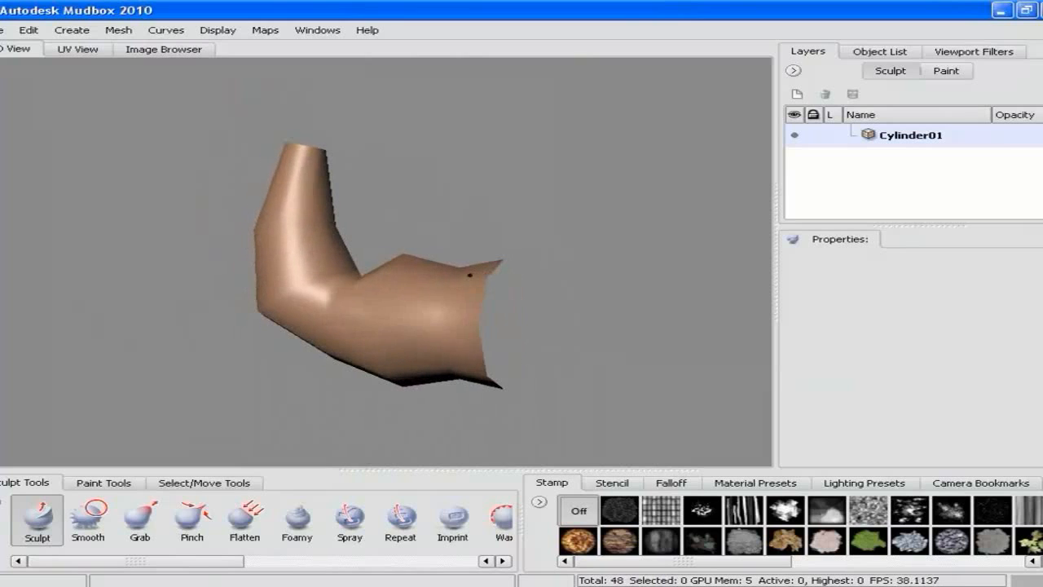
pyautogui.rightClick(581, 240)
pyautogui.click(621, 281)
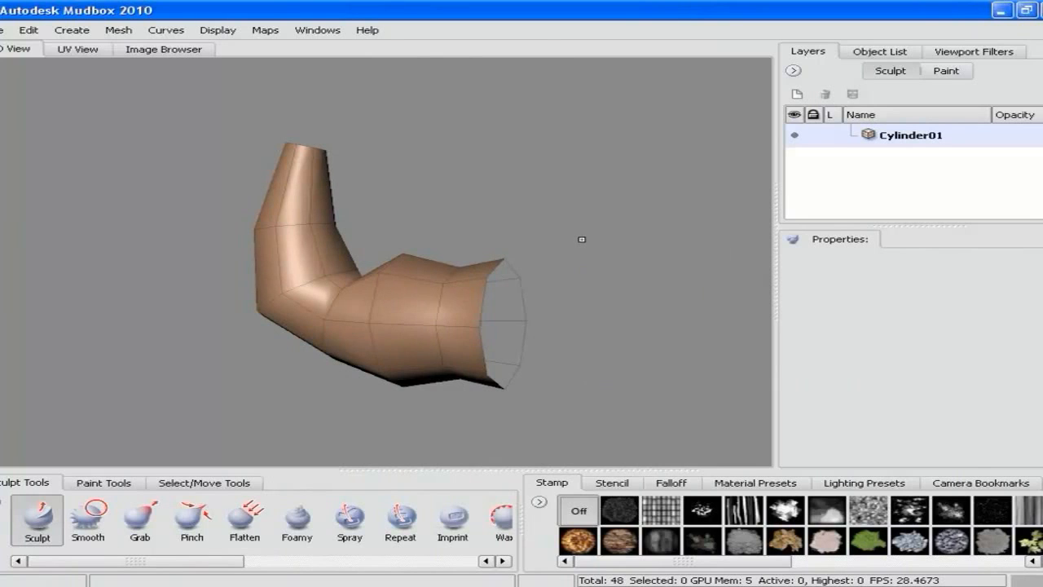
# - Display the inner faces of the arm's open ends and turn off the wireframe overlay
pyautogui.moveTo(620, 279)
pyautogui.keyDown('alt'); pyautogui.mouseDown()
pyautogui.moveTo(590, 268)
pyautogui.moveTo(530, 293)
pyautogui.moveTo(669, 308)
pyautogui.moveTo(626, 285)
pyautogui.mouseUp(); pyautogui.keyUp('alt')
pyautogui.rightClick(587, 271)
pyautogui.click(633, 348)
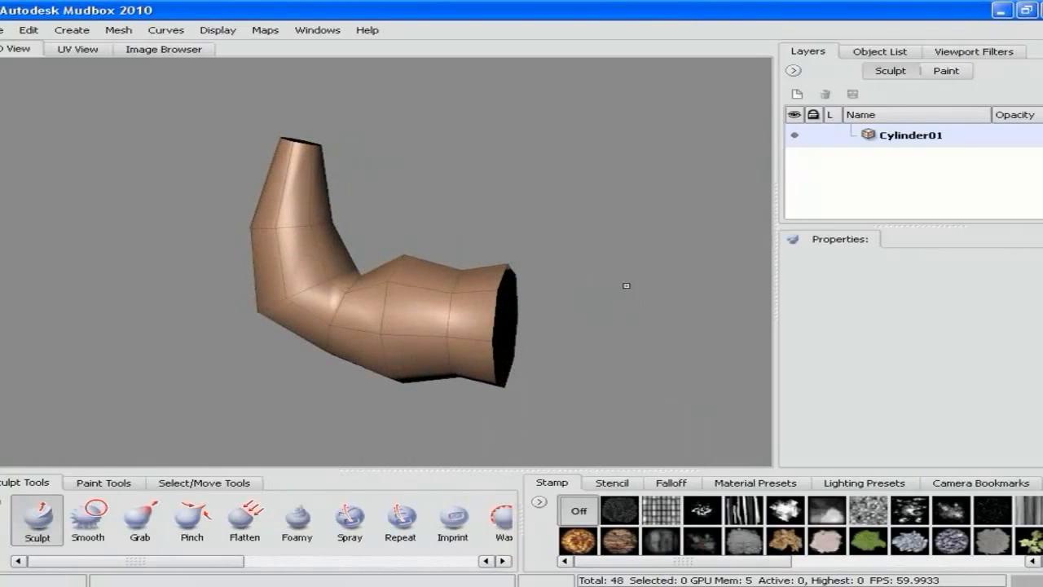
pyautogui.rightClick(610, 264)
pyautogui.click(652, 308)
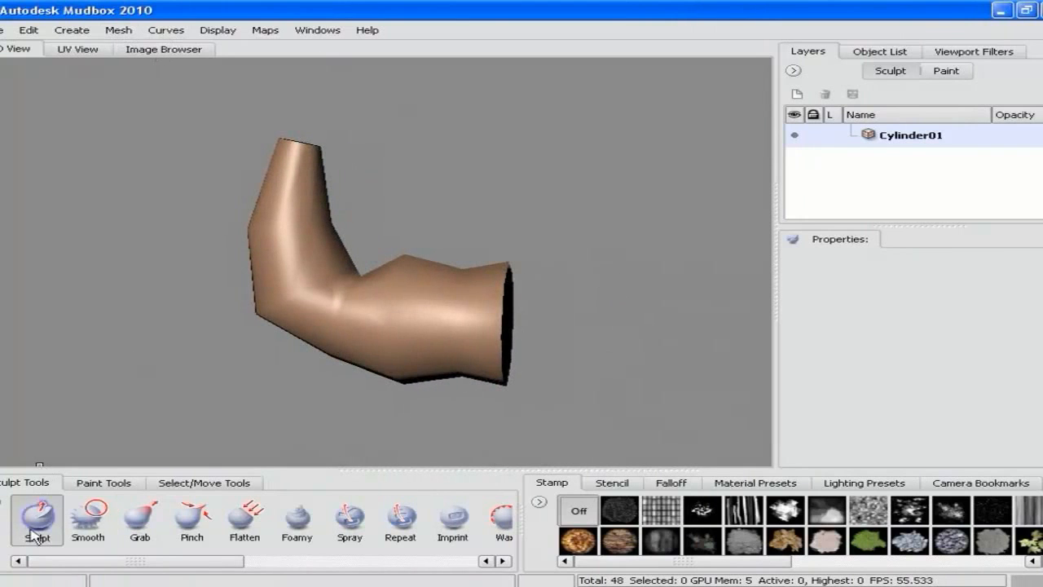
# - Look over the sculpt tools, the stencil, falloff, material preset and stamp trays, and the paint and sculpt layer lists
pyautogui.moveTo(196, 562)
pyautogui.mouseDown()
pyautogui.moveTo(404, 568)
pyautogui.moveTo(161, 566)
pyautogui.mouseUp()
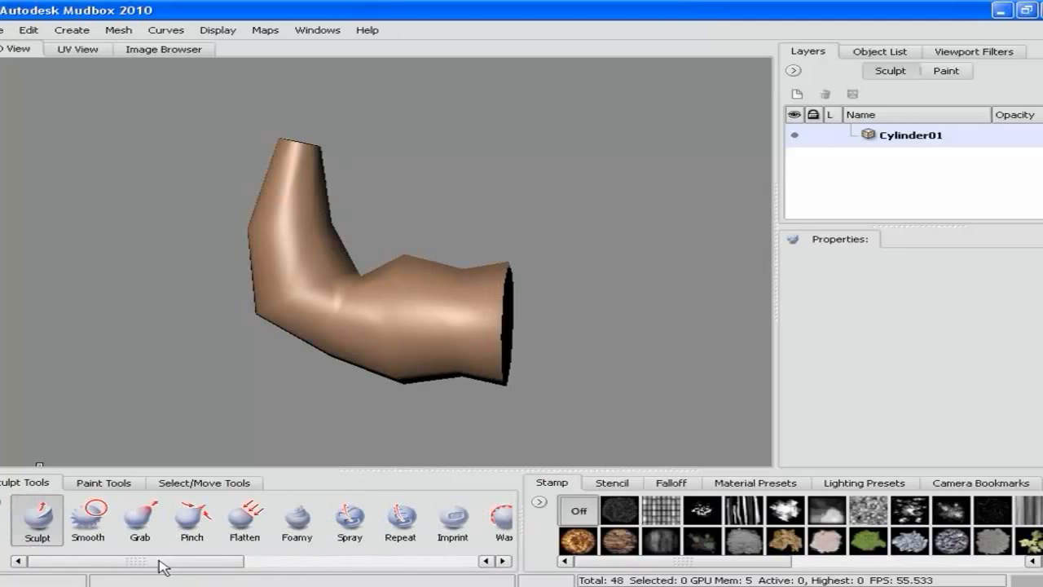
pyautogui.click(610, 485)
pyautogui.click(670, 484)
pyautogui.click(720, 487)
pyautogui.click(544, 484)
pyautogui.keyDown('alt'); pyautogui.moveTo(615, 277); pyautogui.dragTo(646, 282); pyautogui.keyUp('alt')
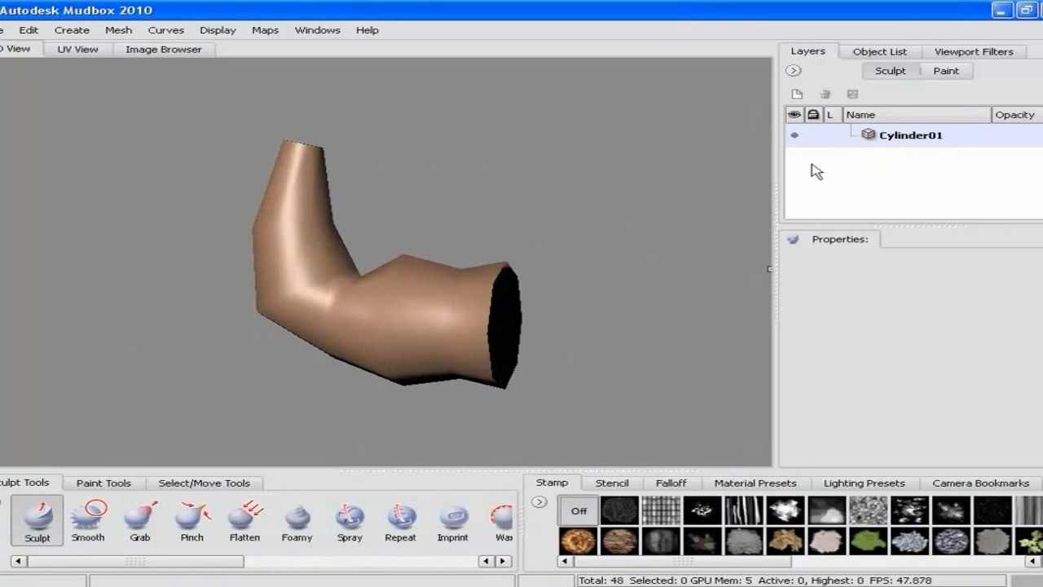
pyautogui.keyDown('alt'); pyautogui.moveTo(577, 215); pyautogui.dragTo(622, 216); pyautogui.keyUp('alt')
pyautogui.click(945, 71)
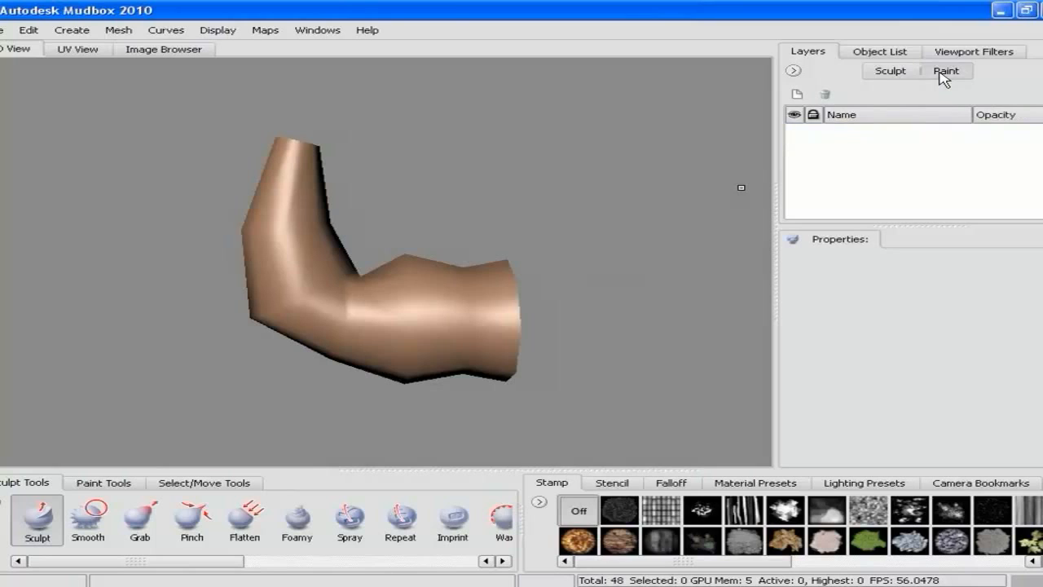
pyautogui.click(891, 72)
# - Add three new subdivision levels to the arm mesh, bringing it to level 3
pyautogui.click(118, 30)
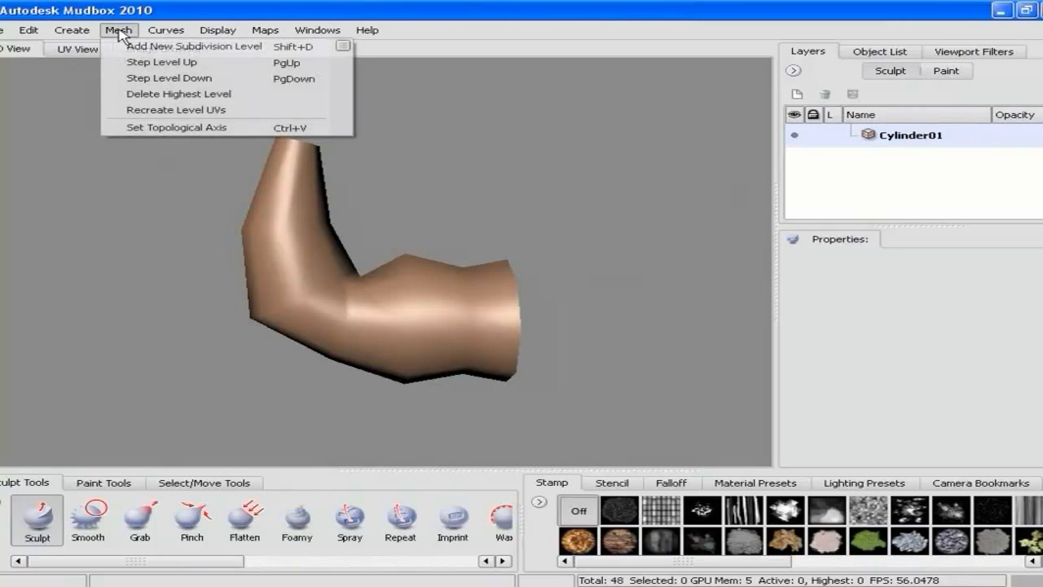
pyautogui.click(250, 46)
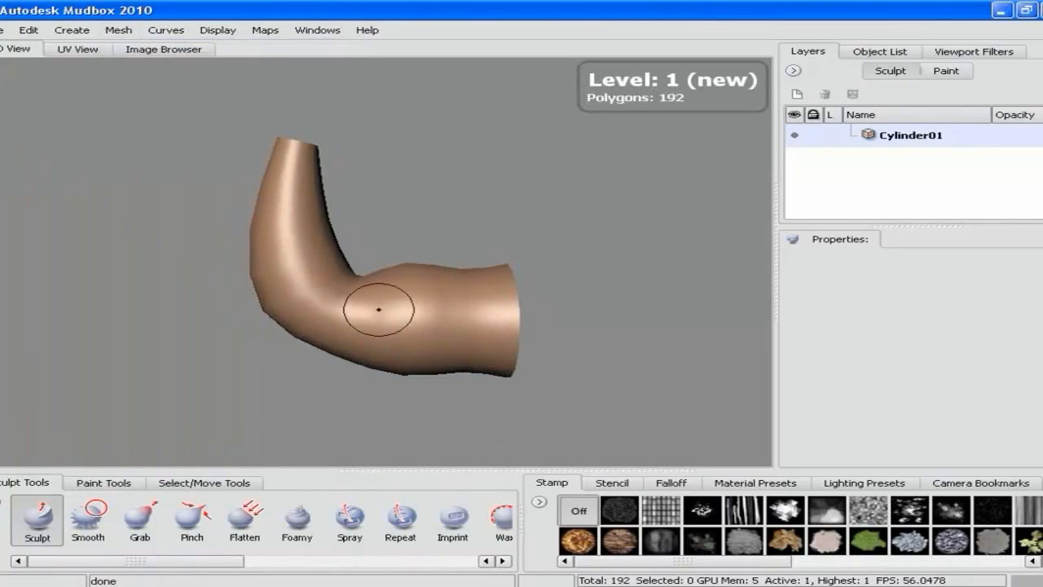
pyautogui.click(117, 30)
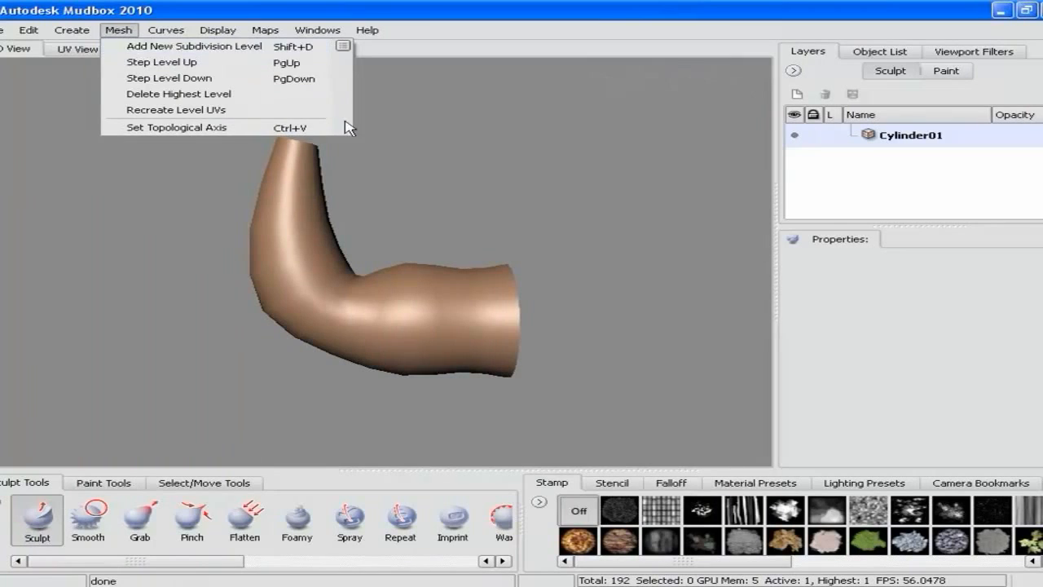
pyautogui.click(528, 200)
pyautogui.hotkey('shift', 'd')
pyautogui.hotkey('shift', 'd')
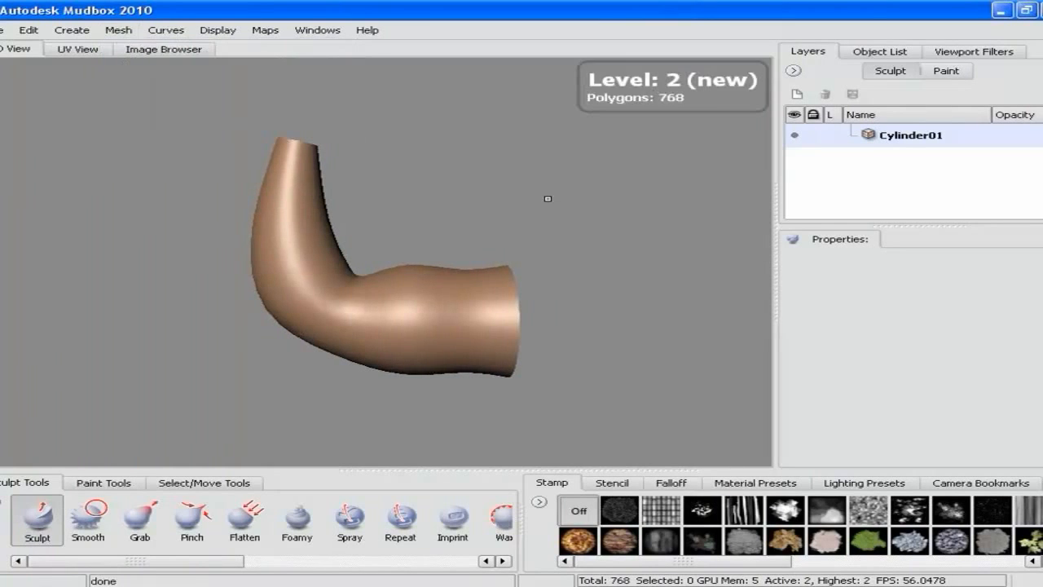
# - With the Grab brush enlarged to about 30.5, pull up the biceps and reshape the underside of the upper arm
pyautogui.moveTo(518, 254)
pyautogui.keyDown('alt'); pyautogui.mouseDown()
pyautogui.moveTo(323, 333)
pyautogui.moveTo(522, 248)
pyautogui.moveTo(734, 238)
pyautogui.moveTo(380, 344)
pyautogui.moveTo(367, 318)
pyautogui.moveTo(599, 245)
pyautogui.moveTo(595, 436)
pyautogui.moveTo(584, 370)
pyautogui.moveTo(389, 228)
pyautogui.mouseUp(); pyautogui.keyUp('alt')
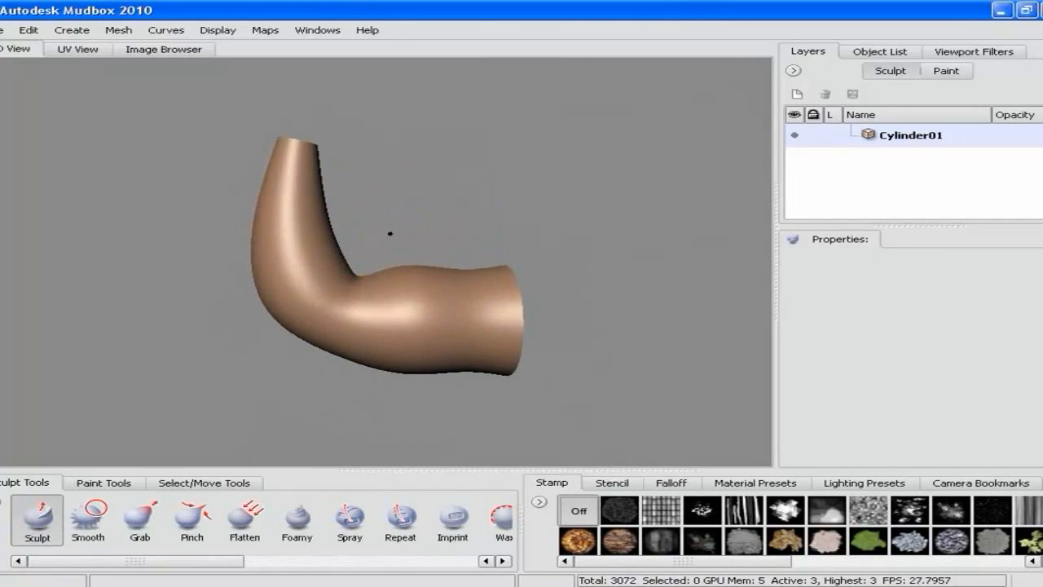
pyautogui.keyDown('alt'); pyautogui.moveTo(597, 227); pyautogui.dragTo(568, 196); pyautogui.keyUp('alt')
pyautogui.click(102, 529)
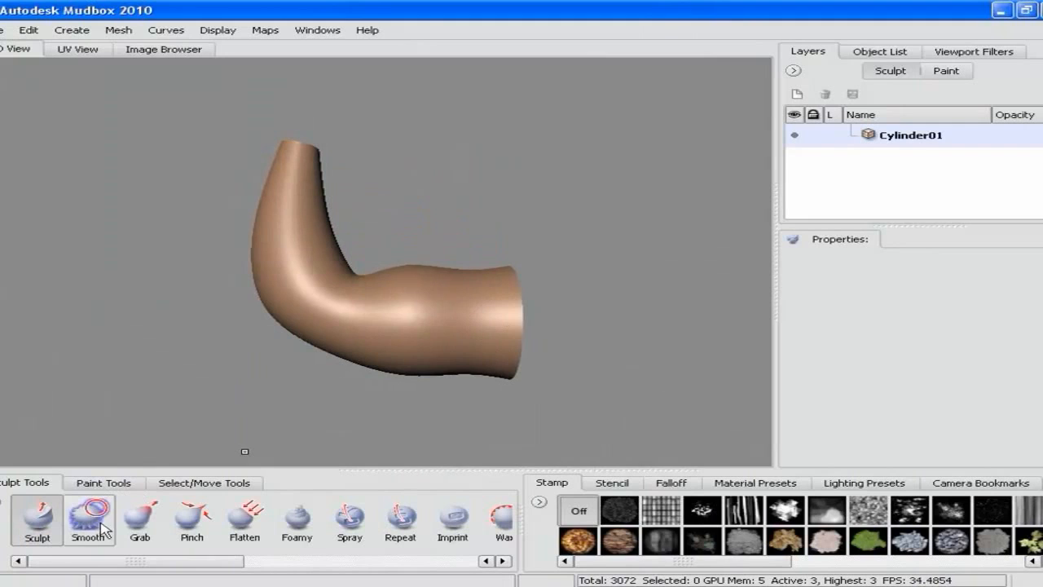
pyautogui.click(141, 518)
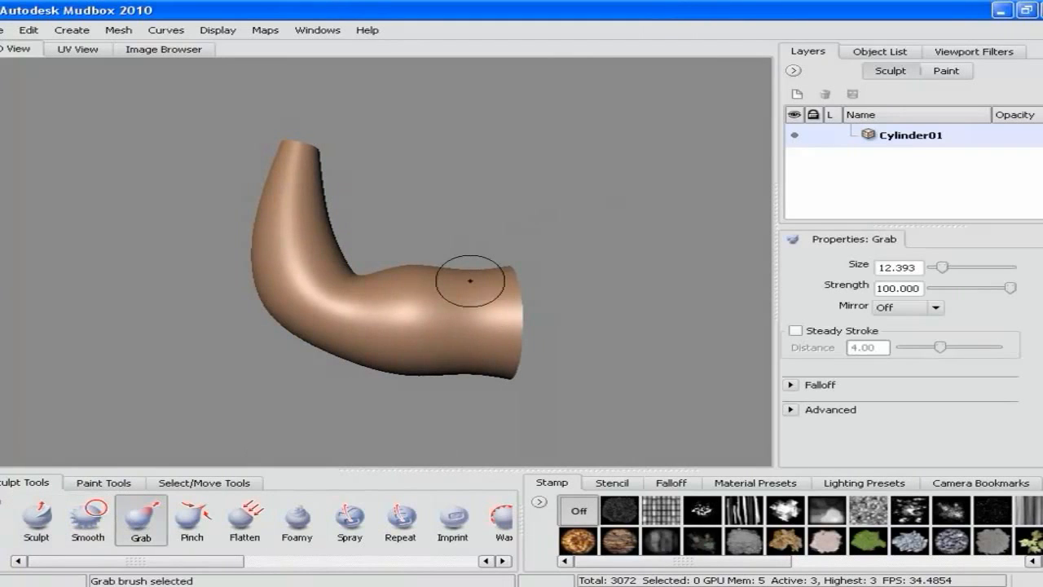
pyautogui.press('b')
pyautogui.moveTo(458, 289); pyautogui.dragTo(511, 289)
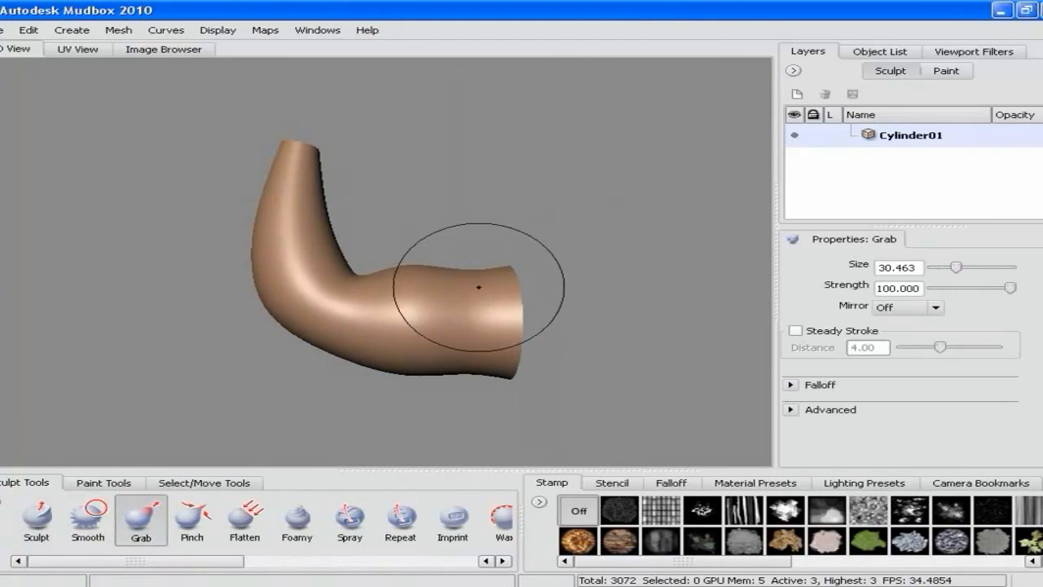
pyautogui.moveTo(440, 285)
pyautogui.mouseDown()
pyautogui.moveTo(426, 256)
pyautogui.moveTo(465, 263)
pyautogui.mouseUp()
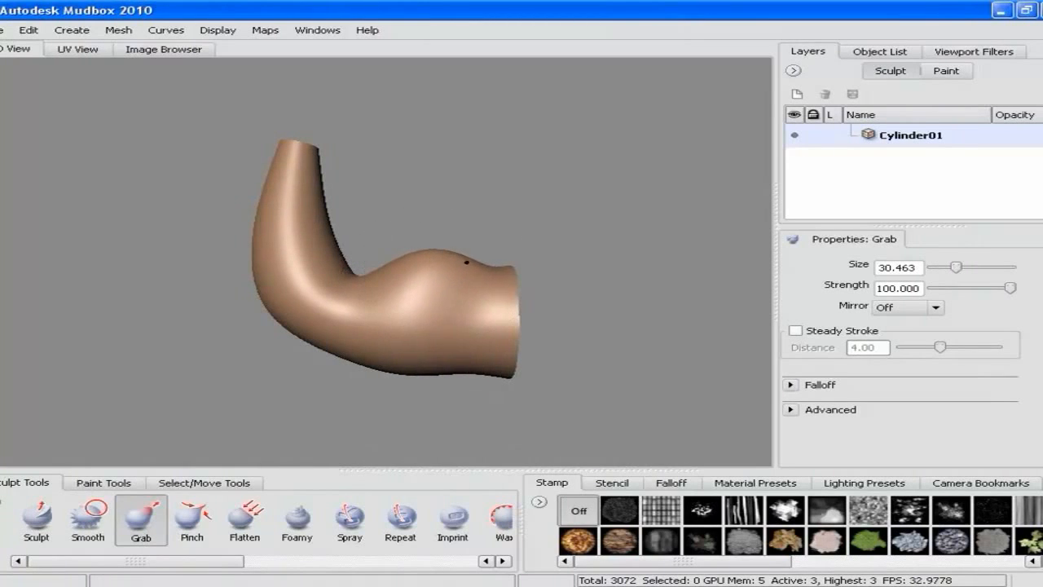
pyautogui.moveTo(402, 273); pyautogui.dragTo(396, 269)
pyautogui.moveTo(425, 373); pyautogui.dragTo(492, 364)
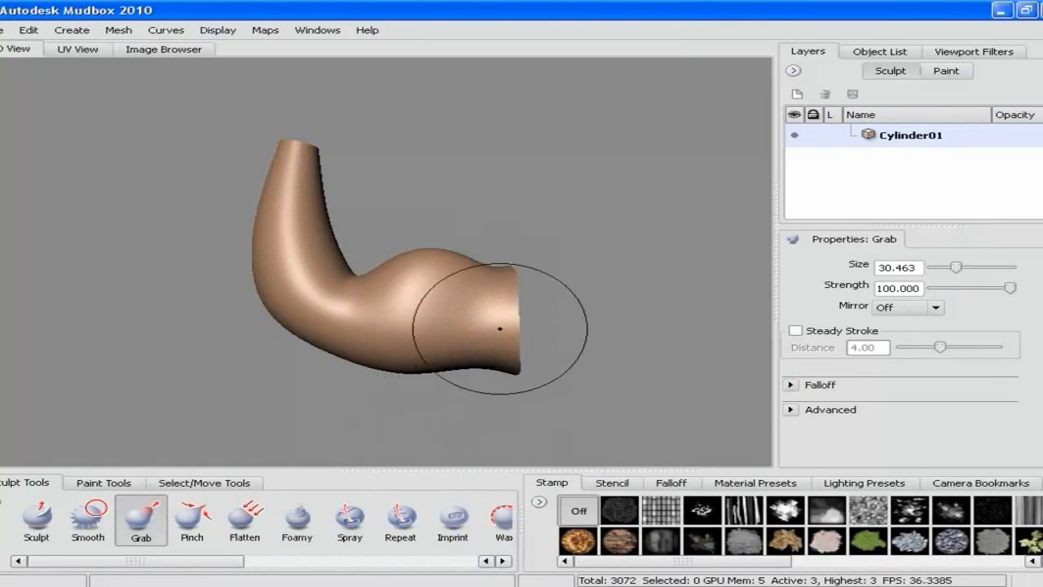
# - Reduce the Grab brush size to about 23.3 and reshape the upper arm around the biceps and its open shoulder end
pyautogui.moveTo(511, 269)
pyautogui.mouseDown()
pyautogui.moveTo(521, 261)
pyautogui.moveTo(517, 270)
pyautogui.moveTo(471, 269)
pyautogui.mouseUp()
pyautogui.press('b')
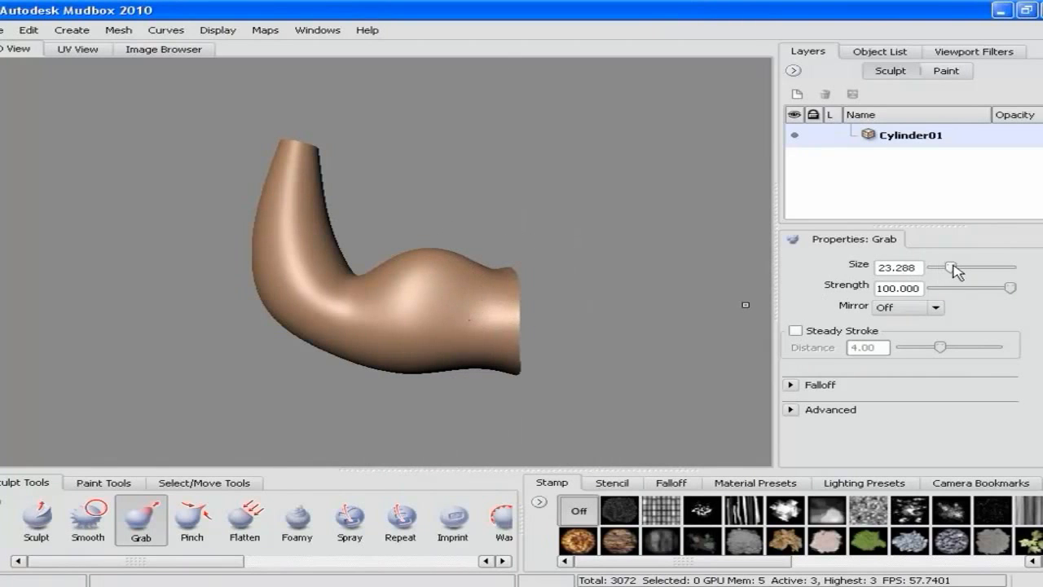
pyautogui.moveTo(498, 273)
pyautogui.mouseDown()
pyautogui.moveTo(510, 265)
pyautogui.moveTo(410, 286)
pyautogui.moveTo(433, 319)
pyautogui.moveTo(437, 293)
pyautogui.moveTo(424, 277)
pyautogui.mouseUp()
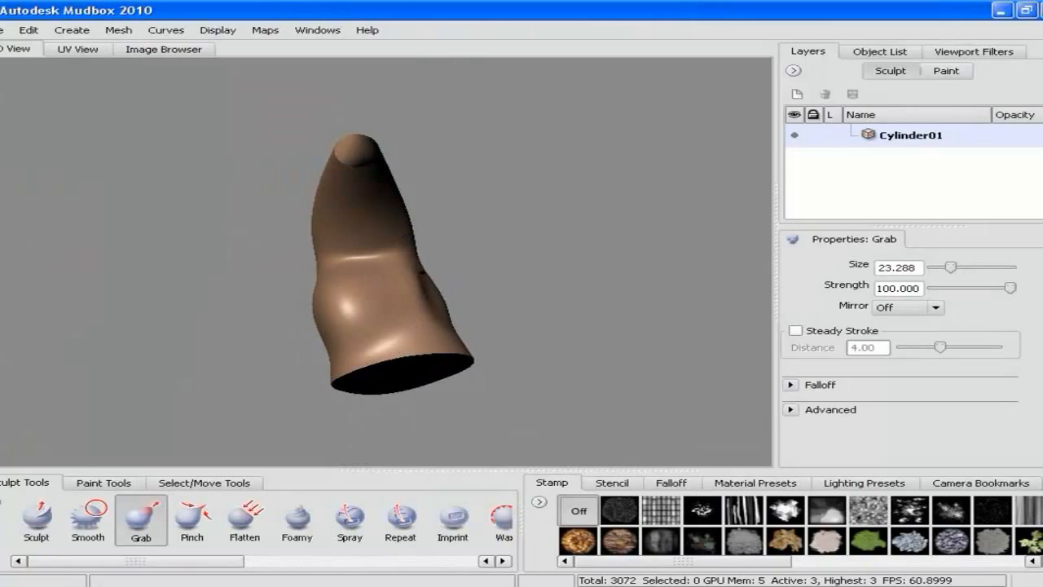
pyautogui.moveTo(463, 344)
pyautogui.mouseDown()
pyautogui.moveTo(274, 272)
pyautogui.moveTo(298, 287)
pyautogui.moveTo(331, 286)
pyautogui.mouseUp()
# - Soften the surface of the upper arm with the Smooth brush, lowering its strength to about 20.5
pyautogui.click(88, 517)
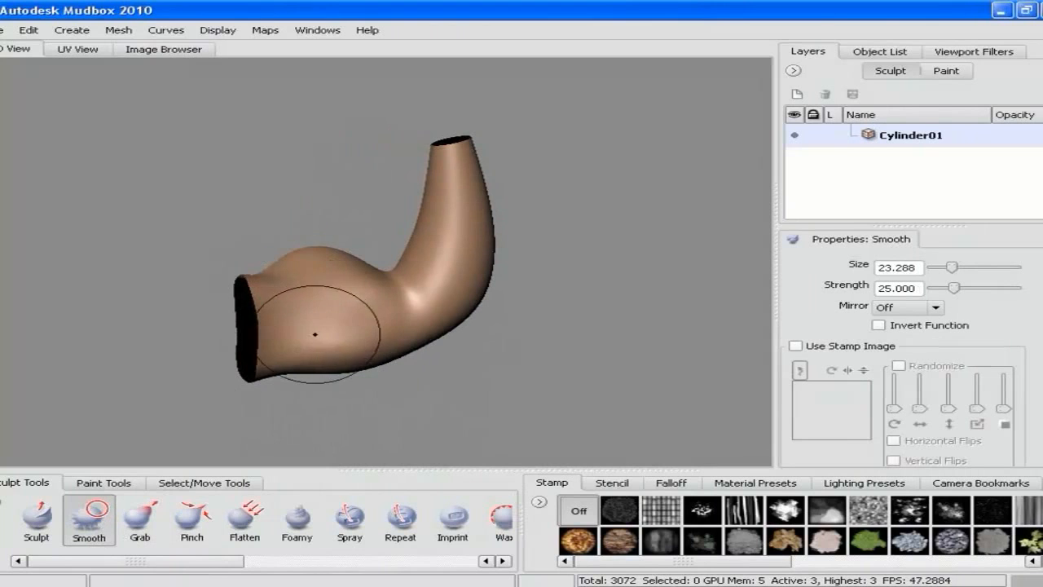
pyautogui.moveTo(326, 333)
pyautogui.keyDown('alt'); pyautogui.mouseDown()
pyautogui.moveTo(520, 387)
pyautogui.moveTo(261, 354)
pyautogui.moveTo(296, 312)
pyautogui.moveTo(328, 345)
pyautogui.mouseUp(); pyautogui.keyUp('alt')
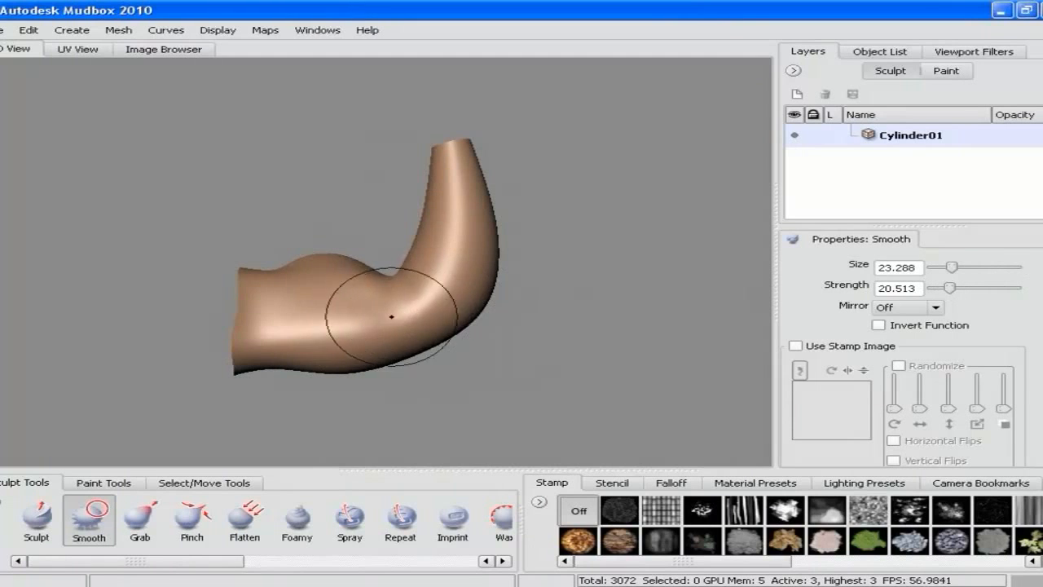
pyautogui.keyDown('alt'); pyautogui.moveTo(454, 317); pyautogui.dragTo(358, 261); pyautogui.keyUp('alt')
# - Switch to the Grab brush and compare the arm's shape at subdivision levels 0 and 1, ending at level 3
pyautogui.click(140, 531)
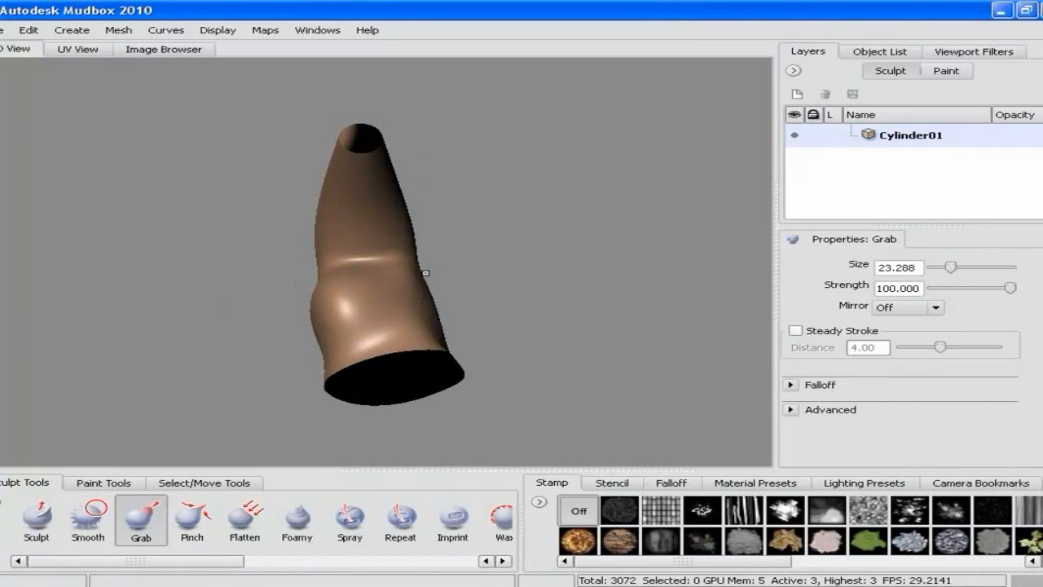
pyautogui.press('pagedown')
pyautogui.press('pagedown')
pyautogui.press('pagedown')
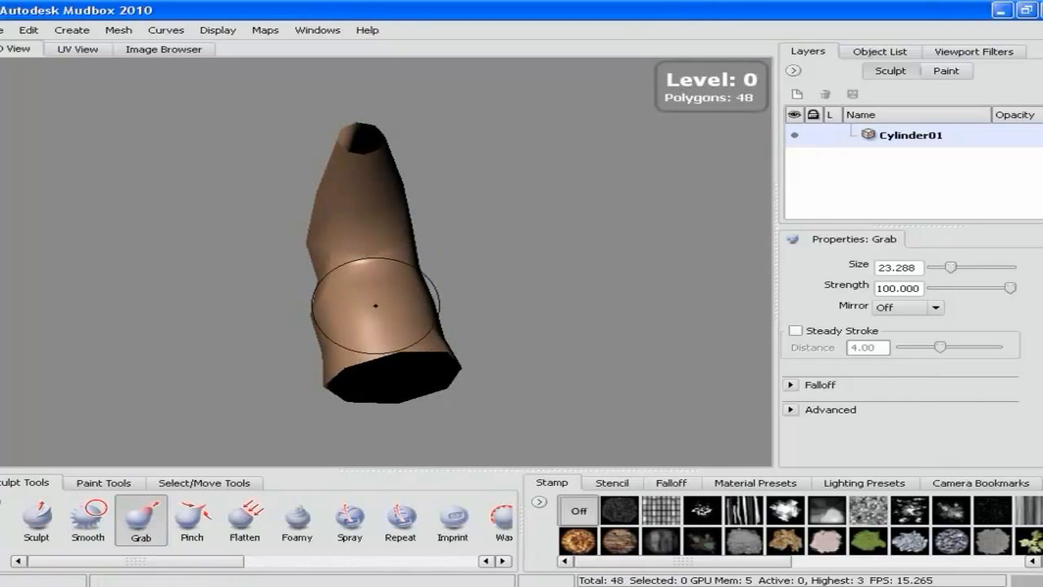
pyautogui.press('pageup')
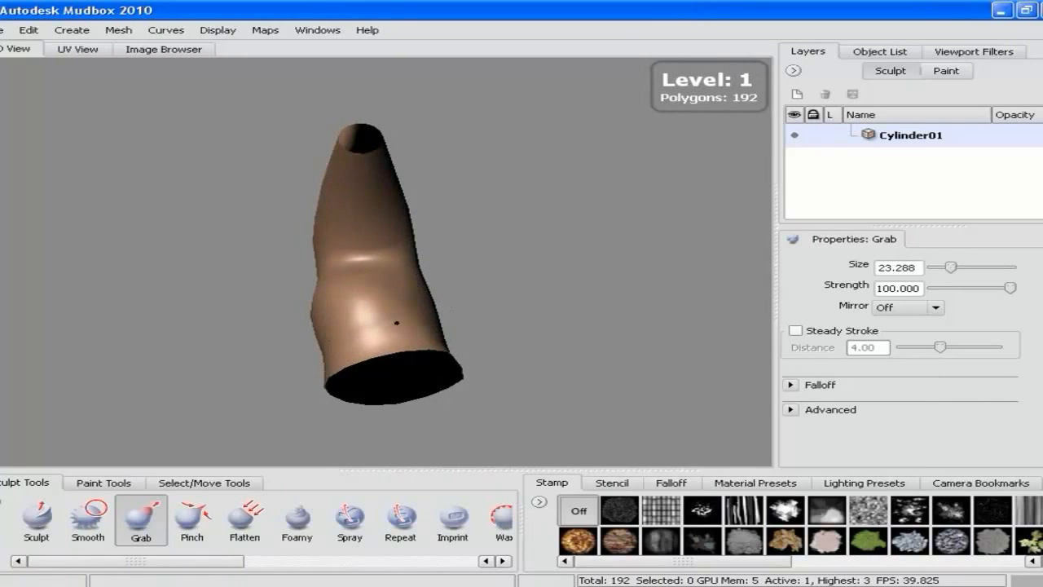
pyautogui.moveTo(503, 302)
pyautogui.keyDown('alt'); pyautogui.mouseDown()
pyautogui.moveTo(606, 250)
pyautogui.moveTo(563, 286)
pyautogui.mouseUp(); pyautogui.keyUp('alt')
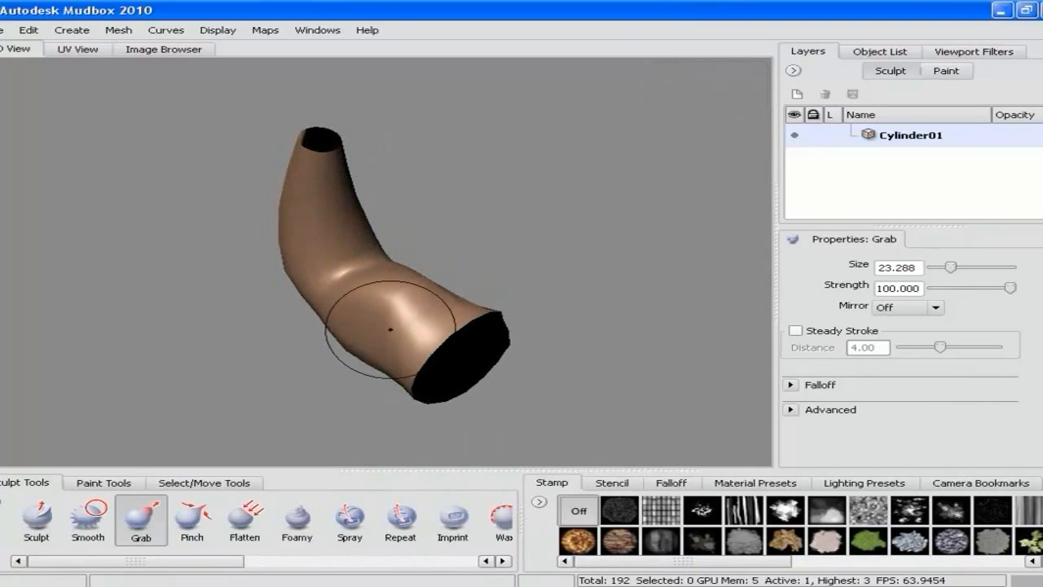
pyautogui.moveTo(383, 325)
pyautogui.keyDown('alt'); pyautogui.mouseDown()
pyautogui.moveTo(491, 196)
pyautogui.moveTo(482, 282)
pyautogui.moveTo(399, 337)
pyautogui.moveTo(429, 299)
pyautogui.moveTo(394, 310)
pyautogui.moveTo(382, 289)
pyautogui.moveTo(489, 278)
pyautogui.moveTo(380, 275)
pyautogui.moveTo(461, 274)
pyautogui.moveTo(443, 337)
pyautogui.mouseUp(); pyautogui.keyUp('alt')
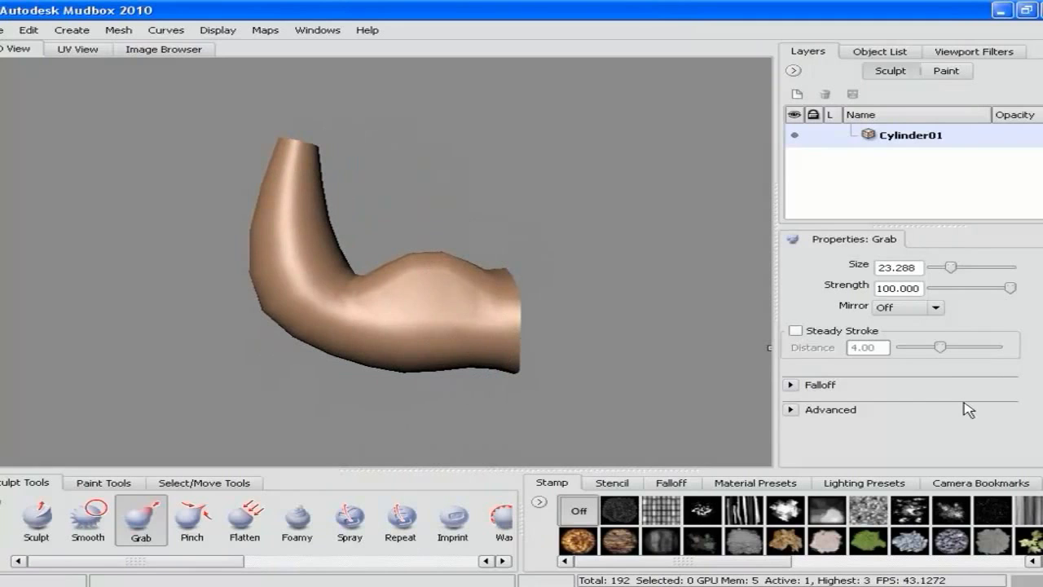
pyautogui.hotkey('shift', 'd')
pyautogui.hotkey('shift', 'd')
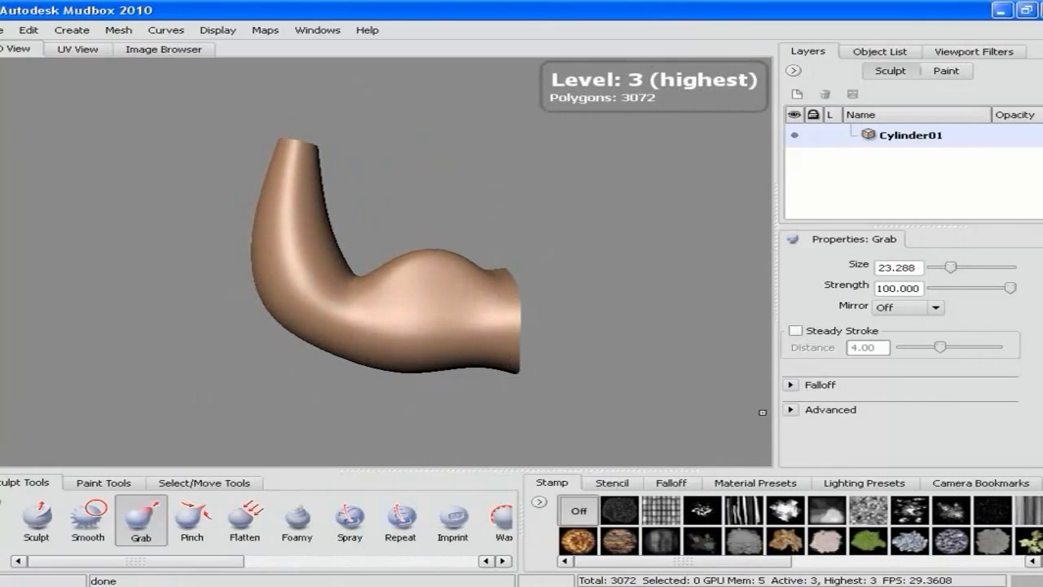
# - Open the reference photo arnie.jpg in the picture viewer, study the flexed arms, and return to Mudbox
pyautogui.hotkey('alt', 'Tab')
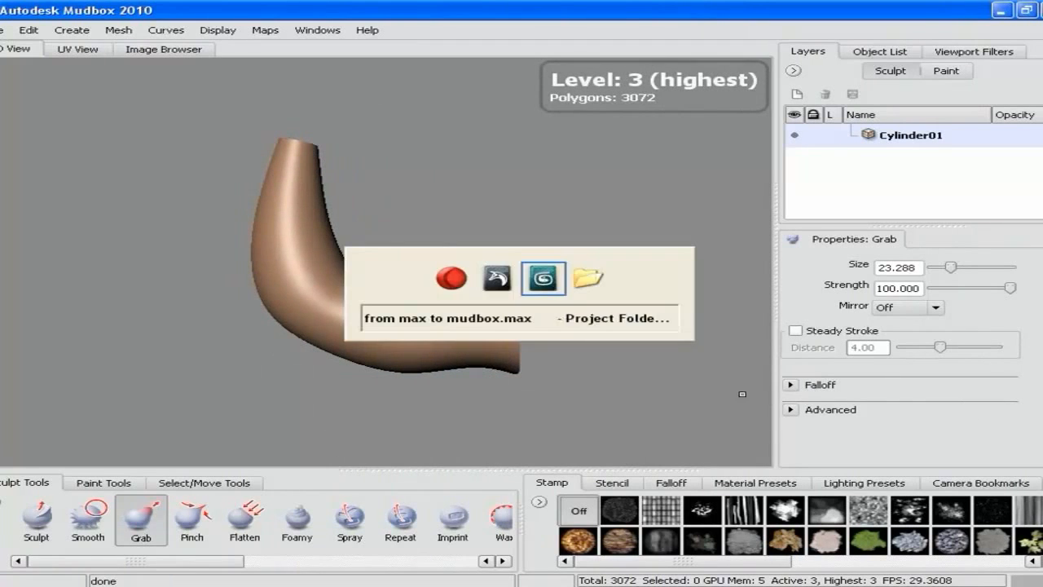
pyautogui.hotkey('alt', 'Tab')
pyautogui.doubleClick(425, 395)
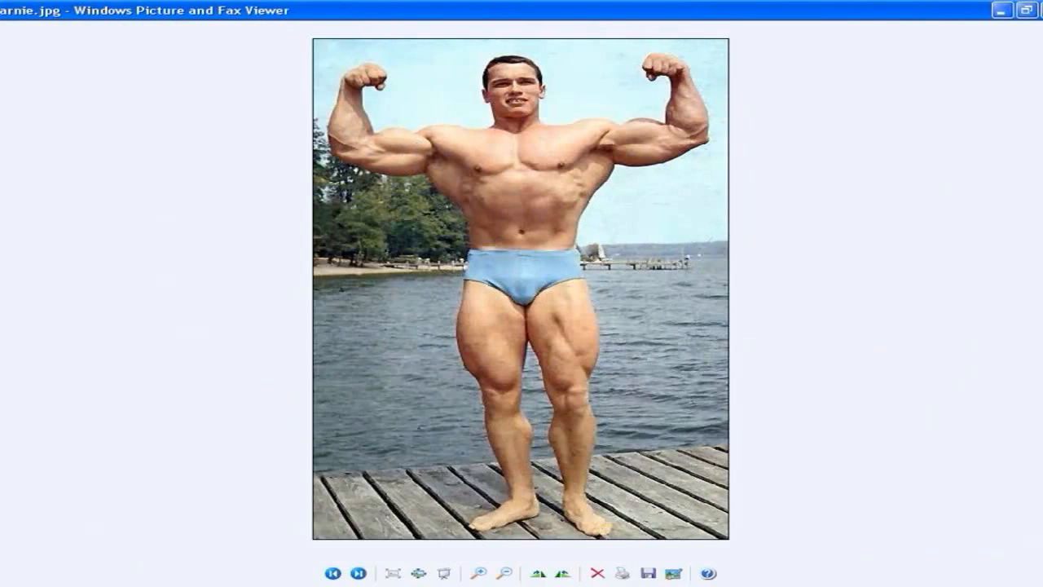
pyautogui.hotkey('alt', 'Tab')
pyautogui.hotkey('alt', 'Tab')
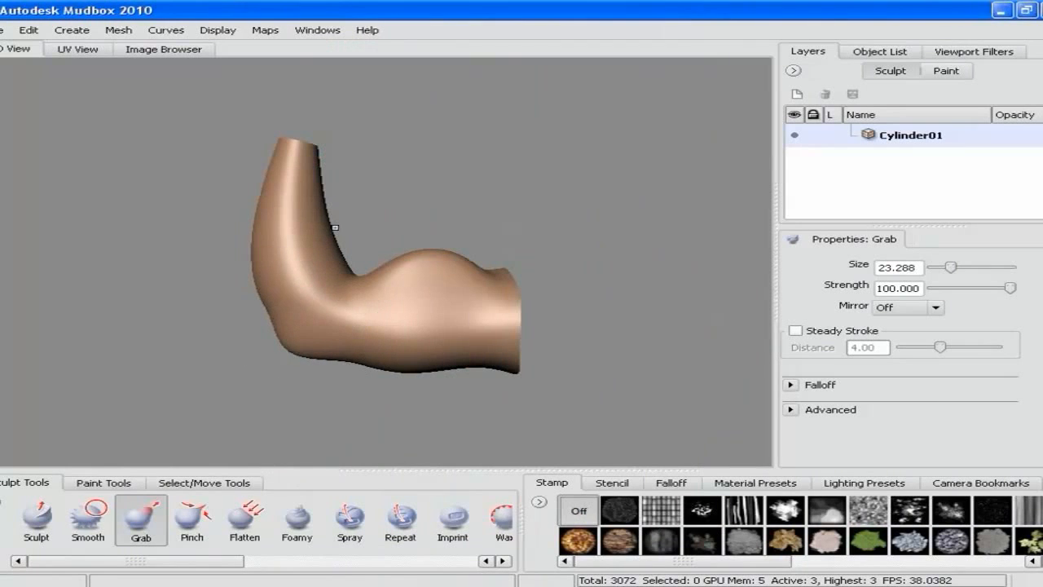
# - Pull out the elbow and the inner forearm bulge with the Grab brush, and drop the mesh to subdivision level 2
pyautogui.moveTo(326, 246); pyautogui.dragTo(355, 241)
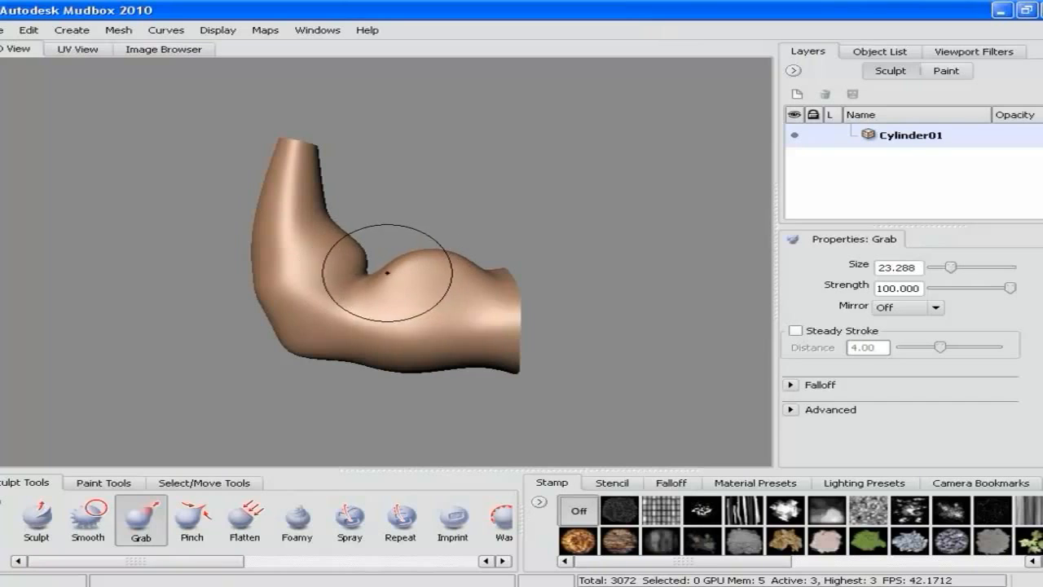
pyautogui.press('pagedown')
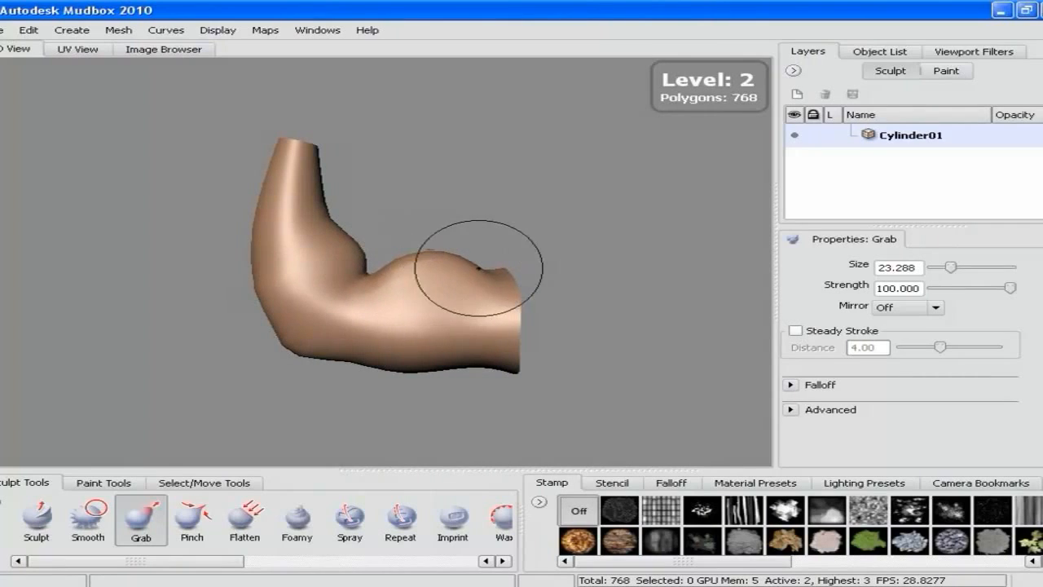
pyautogui.moveTo(489, 293)
pyautogui.keyDown('alt'); pyautogui.mouseDown()
pyautogui.moveTo(508, 303)
pyautogui.moveTo(388, 302)
pyautogui.mouseUp(); pyautogui.keyUp('alt')
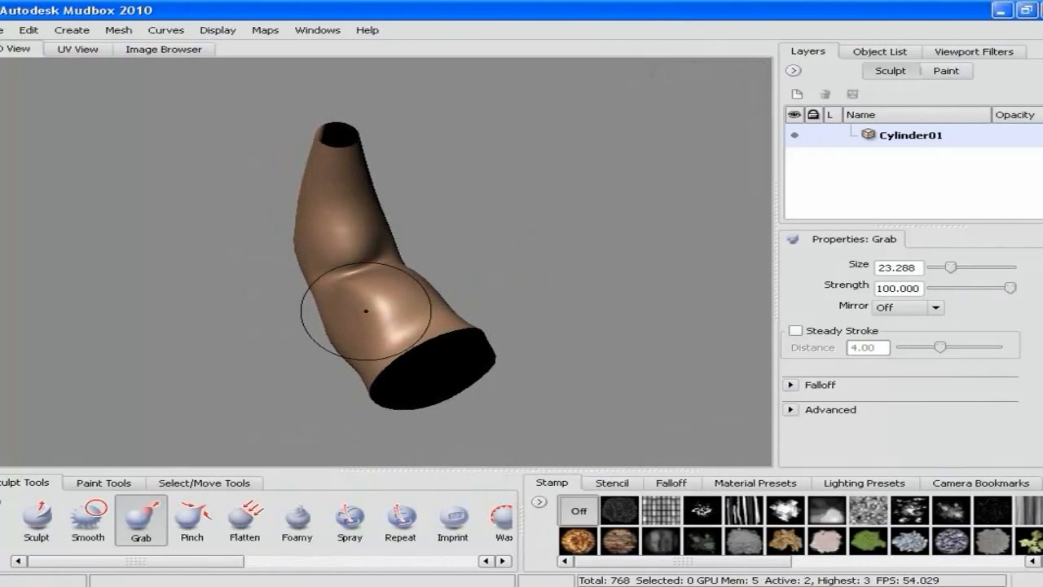
pyautogui.moveTo(509, 282)
pyautogui.keyDown('alt'); pyautogui.mouseDown()
pyautogui.moveTo(410, 252)
pyautogui.moveTo(411, 300)
pyautogui.mouseUp(); pyautogui.keyUp('alt')
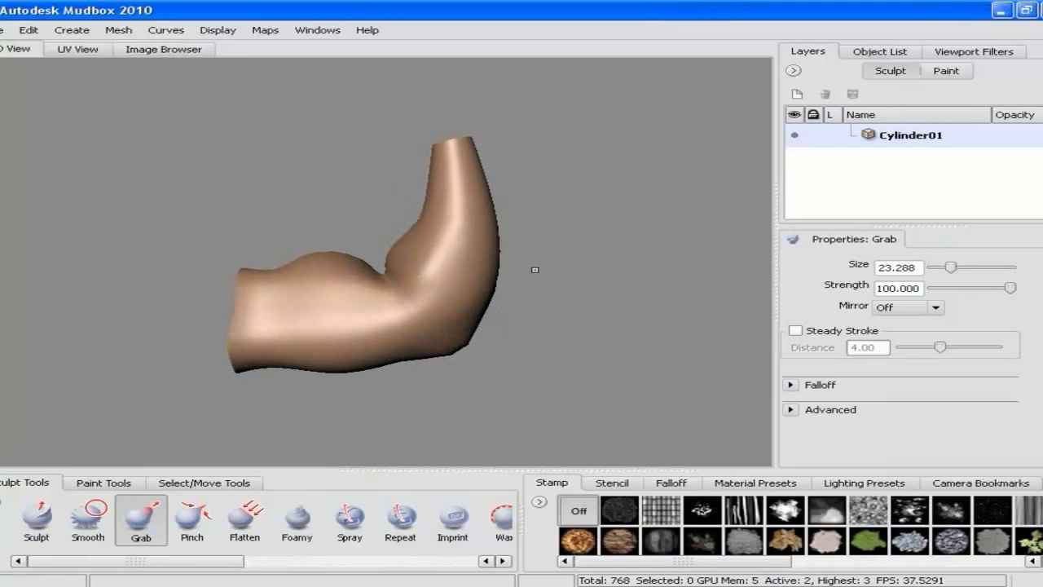
pyautogui.moveTo(342, 345)
pyautogui.keyDown('alt'); pyautogui.mouseDown()
pyautogui.moveTo(594, 330)
pyautogui.moveTo(571, 391)
pyautogui.mouseUp(); pyautogui.keyUp('alt')
# - Build up the biceps with the Sculpt brush sized about 14.9, and raise the mesh back to subdivision level 3
pyautogui.click(37, 519)
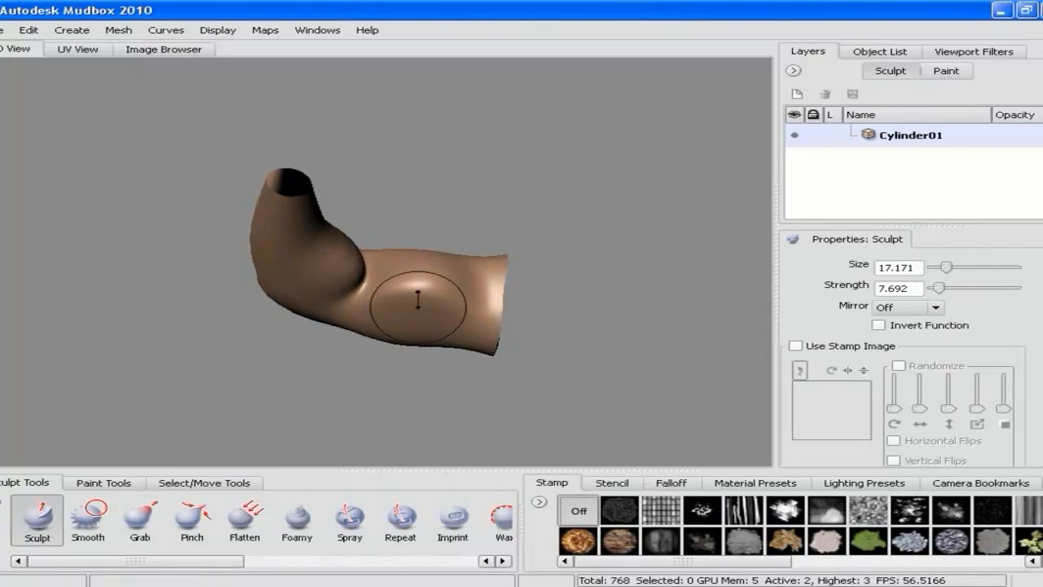
pyautogui.moveTo(418, 306)
pyautogui.keyDown('alt'); pyautogui.mouseDown()
pyautogui.moveTo(419, 285)
pyautogui.moveTo(433, 292)
pyautogui.mouseUp(); pyautogui.keyUp('alt')
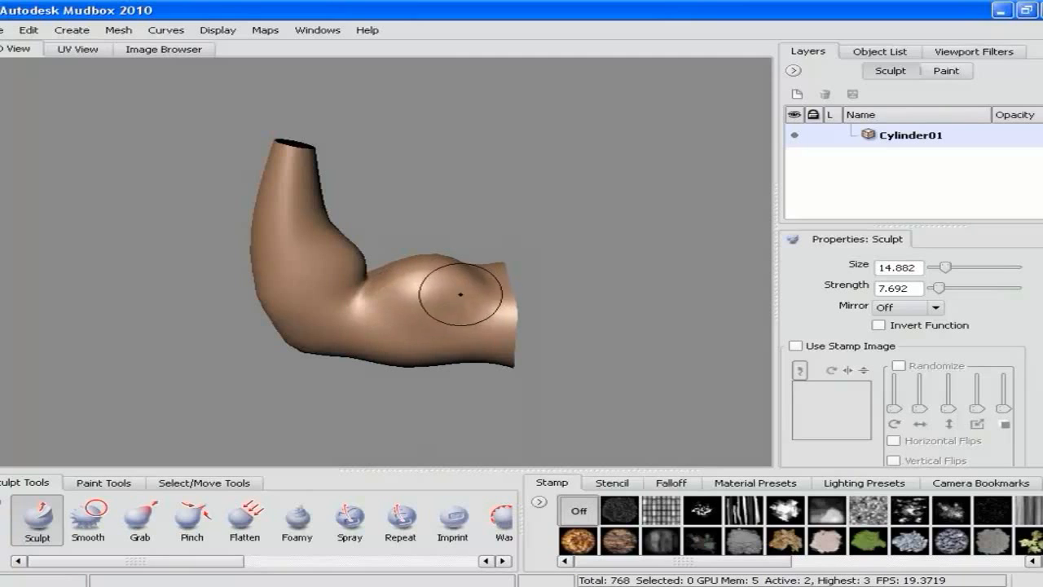
pyautogui.moveTo(528, 308)
pyautogui.keyDown('alt'); pyautogui.mouseDown()
pyautogui.moveTo(538, 230)
pyautogui.moveTo(384, 332)
pyautogui.mouseUp(); pyautogui.keyUp('alt')
pyautogui.keyDown('alt'); pyautogui.moveTo(429, 306); pyautogui.dragTo(341, 299); pyautogui.keyUp('alt')
pyautogui.keyDown('alt'); pyautogui.moveTo(544, 325); pyautogui.dragTo(190, 300); pyautogui.keyUp('alt')
pyautogui.press('pageup')
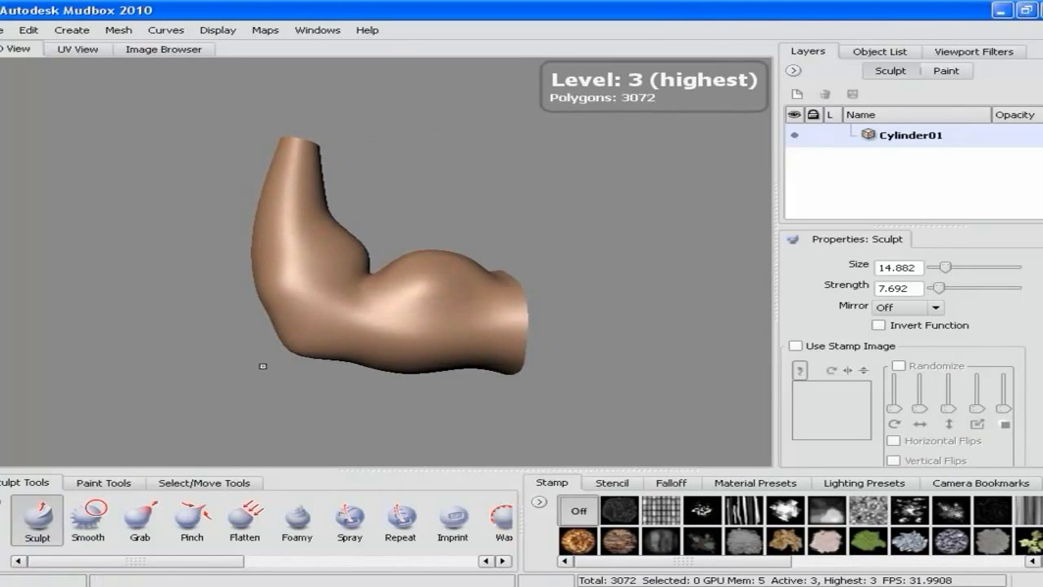
# - Refine the fold between forearm and biceps with the Grab brush, and add volume to the inner forearm with the Sculpt brush
pyautogui.click(140, 519)
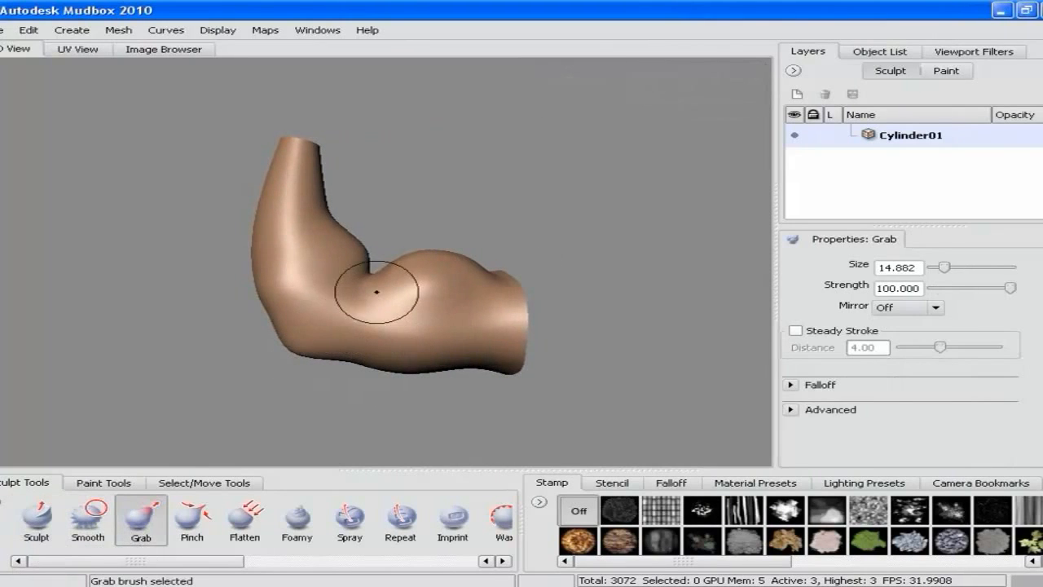
pyautogui.moveTo(374, 280)
pyautogui.mouseDown()
pyautogui.moveTo(489, 289)
pyautogui.moveTo(477, 310)
pyautogui.moveTo(493, 277)
pyautogui.mouseUp()
pyautogui.click(30, 527)
pyautogui.moveTo(340, 269)
pyautogui.mouseDown()
pyautogui.moveTo(317, 278)
pyautogui.moveTo(320, 184)
pyautogui.mouseUp()
pyautogui.moveTo(527, 276)
pyautogui.keyDown('alt'); pyautogui.mouseDown()
pyautogui.moveTo(473, 314)
pyautogui.moveTo(425, 303)
pyautogui.mouseUp(); pyautogui.keyUp('alt')
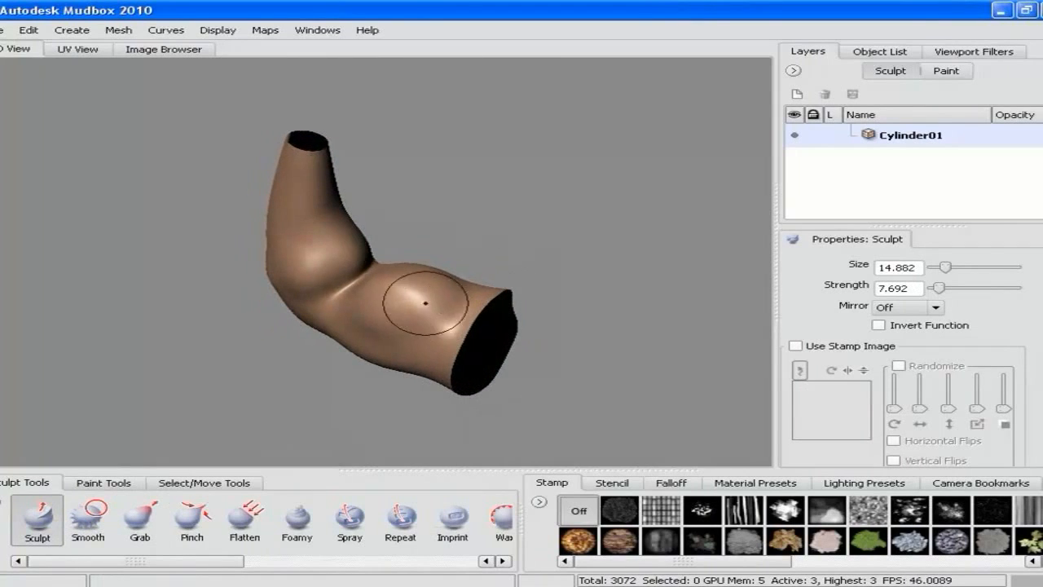
pyautogui.keyDown('alt'); pyautogui.moveTo(322, 272); pyautogui.dragTo(554, 327); pyautogui.keyUp('alt')
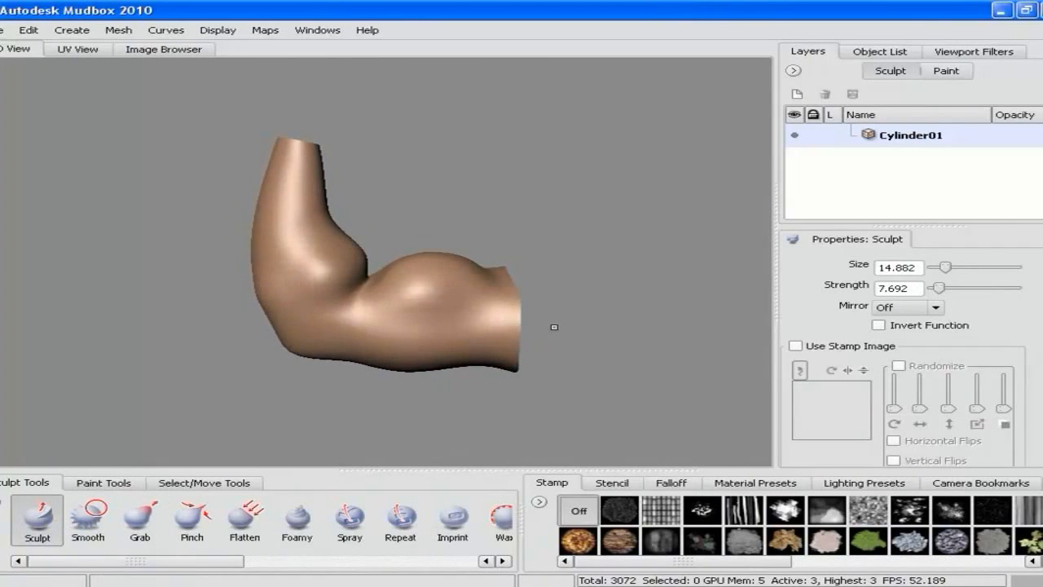
# - Check the arnie.jpg reference photo, and sculpt the triceps below the biceps so a groove separates the two muscles
pyautogui.hotkey('alt', 'Tab')
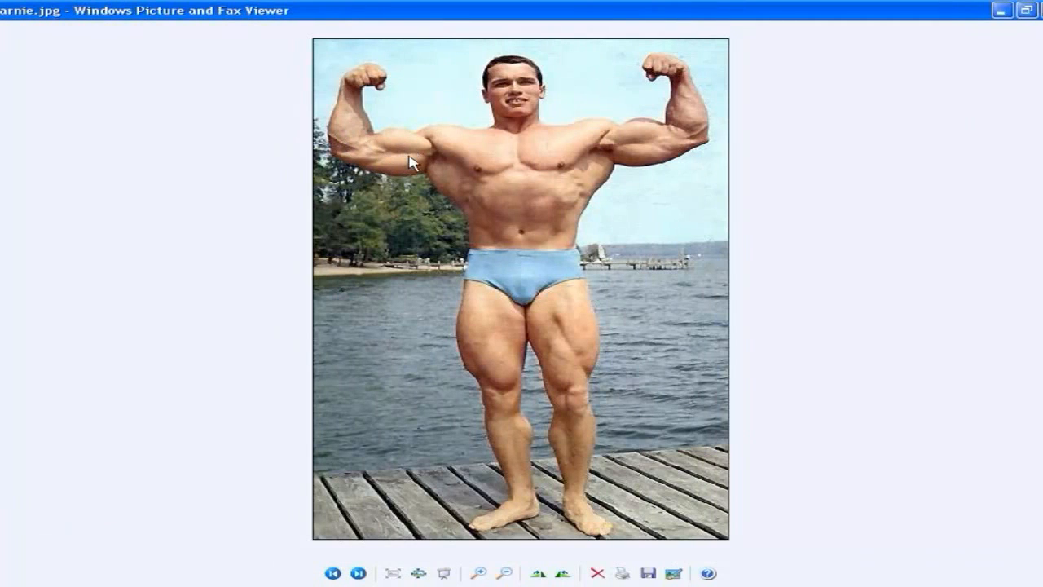
pyautogui.hotkey('alt', 'Tab')
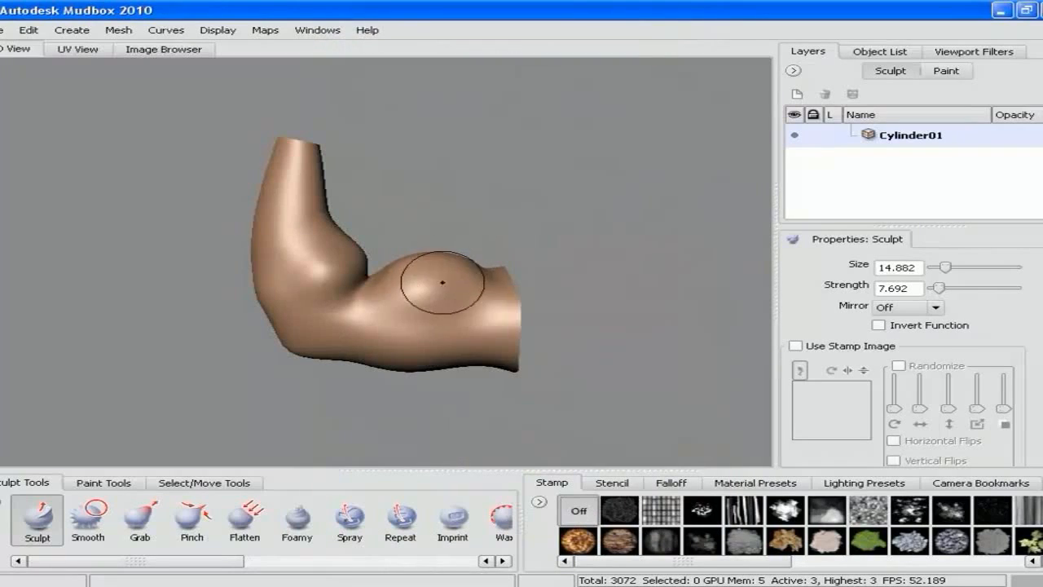
pyautogui.keyDown('alt'); pyautogui.moveTo(682, 282); pyautogui.dragTo(652, 287); pyautogui.keyUp('alt')
pyautogui.moveTo(403, 288); pyautogui.dragTo(477, 293)
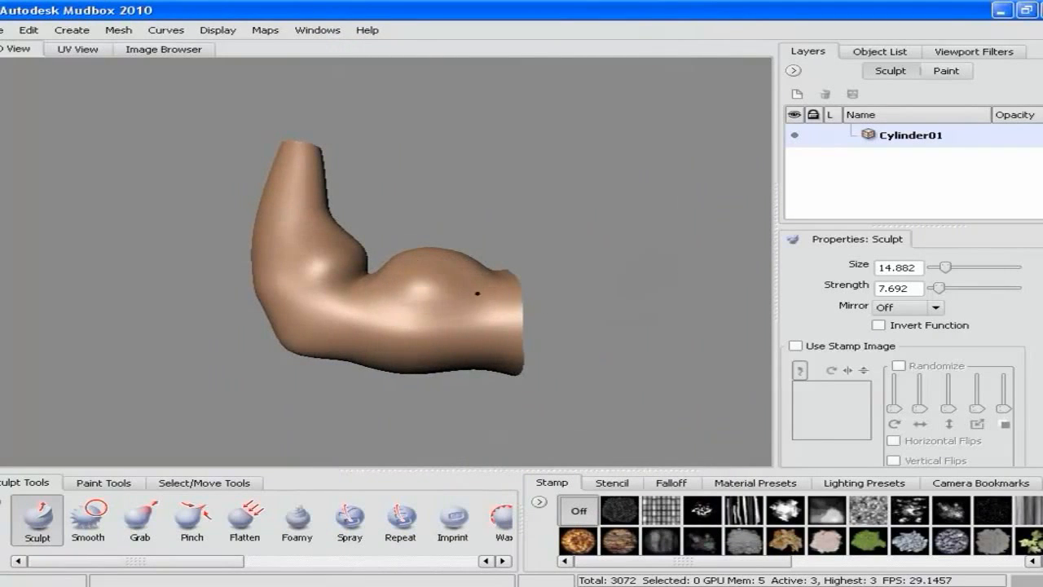
pyautogui.moveTo(410, 342); pyautogui.dragTo(482, 338)
pyautogui.moveTo(395, 358)
pyautogui.mouseDown()
pyautogui.moveTo(489, 352)
pyautogui.moveTo(427, 368)
pyautogui.moveTo(529, 347)
pyautogui.mouseUp()
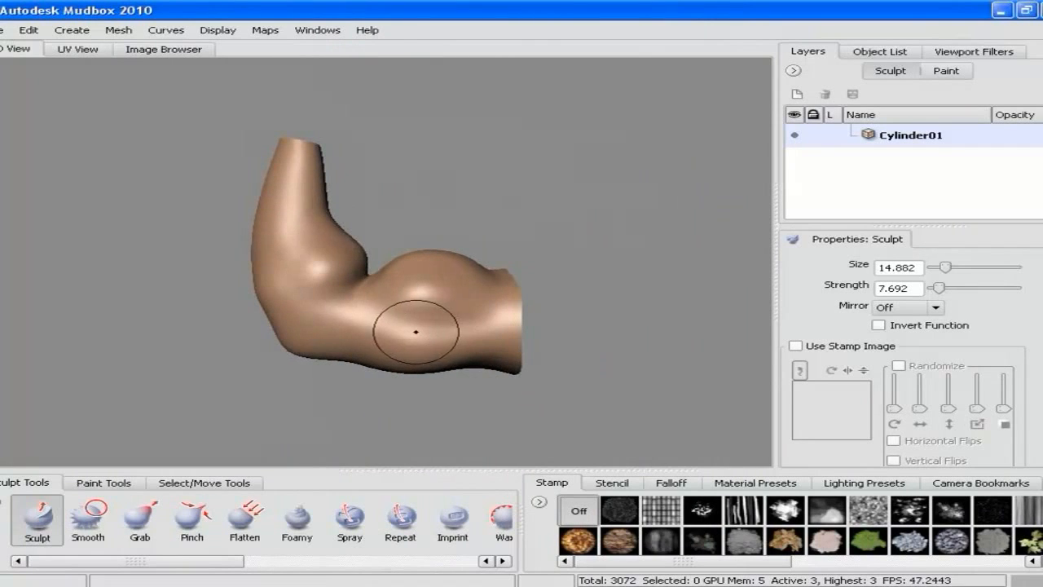
pyautogui.moveTo(415, 330)
pyautogui.mouseDown()
pyautogui.moveTo(478, 321)
pyautogui.moveTo(362, 313)
pyautogui.mouseUp()
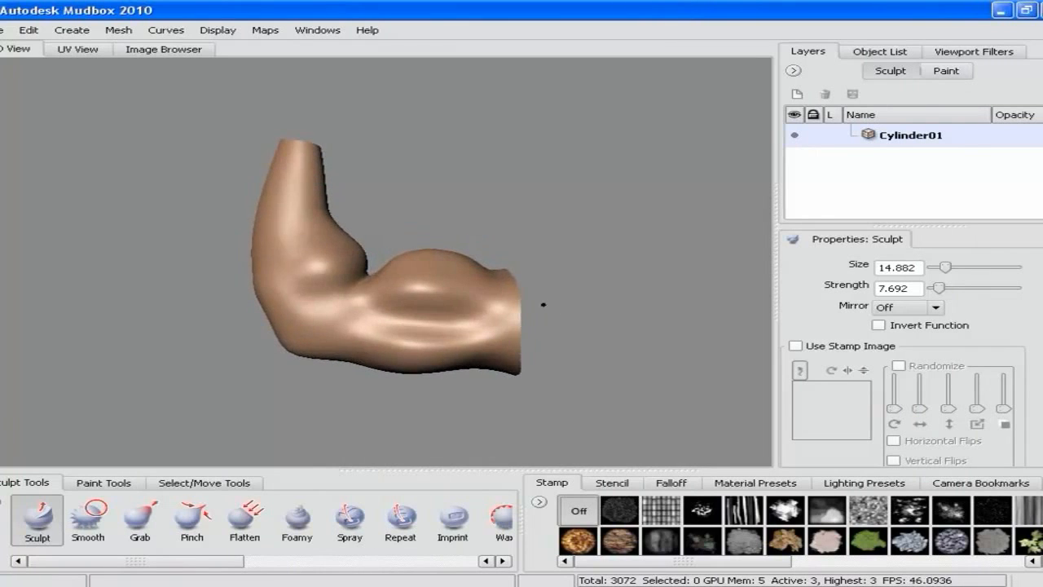
# - Tighten the groove between biceps and triceps with the Grab brush, and blend it toward the shoulder end with the Smooth brush
pyautogui.click(140, 517)
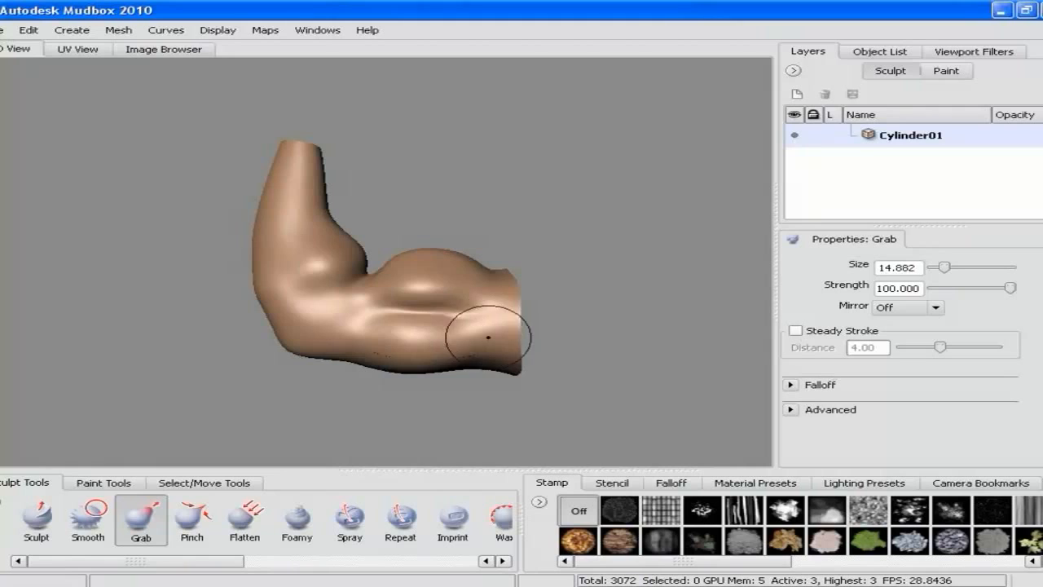
pyautogui.moveTo(573, 340)
pyautogui.keyDown('alt'); pyautogui.mouseDown()
pyautogui.moveTo(578, 323)
pyautogui.moveTo(575, 340)
pyautogui.mouseUp(); pyautogui.keyUp('alt')
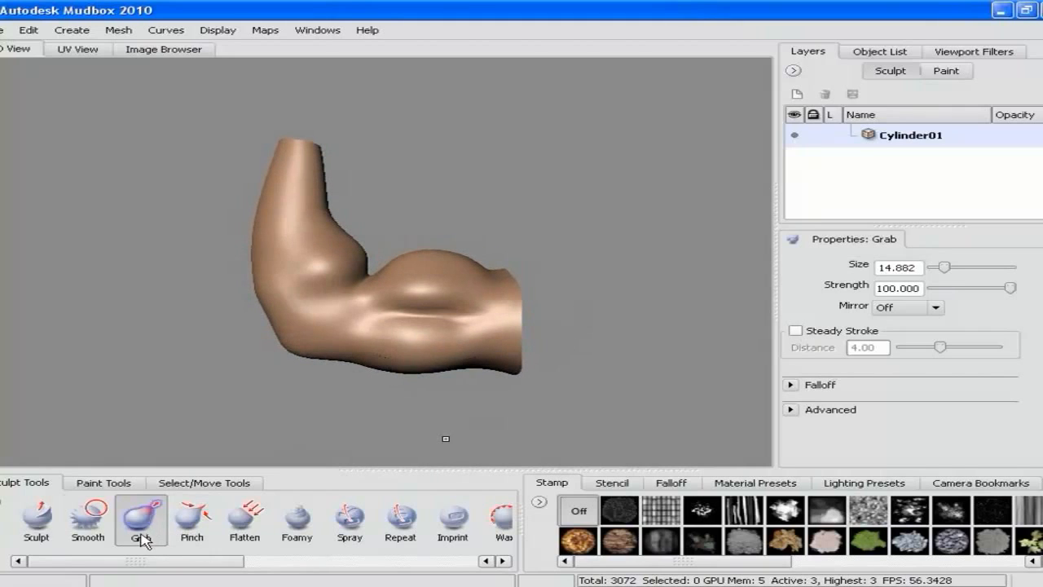
pyautogui.click(89, 522)
pyautogui.moveTo(405, 311); pyautogui.dragTo(386, 310)
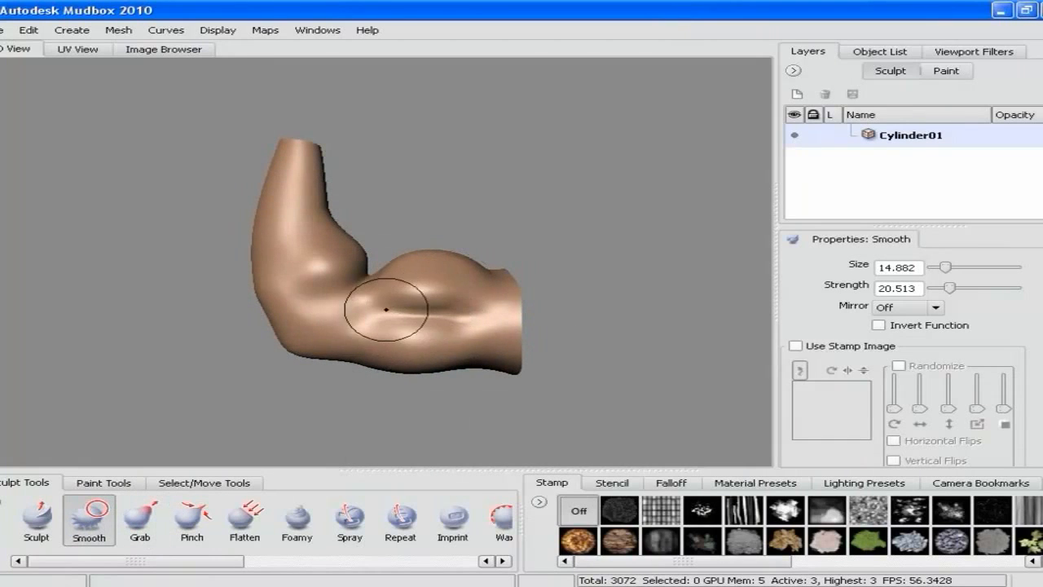
pyautogui.moveTo(586, 335)
pyautogui.keyDown('alt'); pyautogui.mouseDown()
pyautogui.moveTo(645, 299)
pyautogui.moveTo(647, 379)
pyautogui.moveTo(537, 288)
pyautogui.moveTo(573, 349)
pyautogui.moveTo(583, 340)
pyautogui.mouseUp(); pyautogui.keyUp('alt')
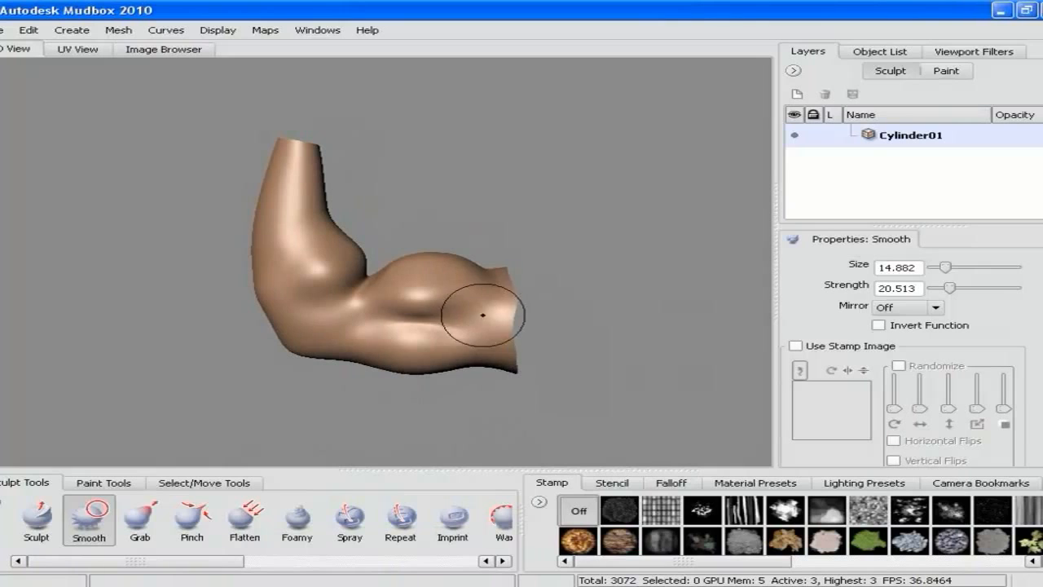
pyautogui.keyDown('alt'); pyautogui.moveTo(596, 331); pyautogui.dragTo(645, 329); pyautogui.keyUp('alt')
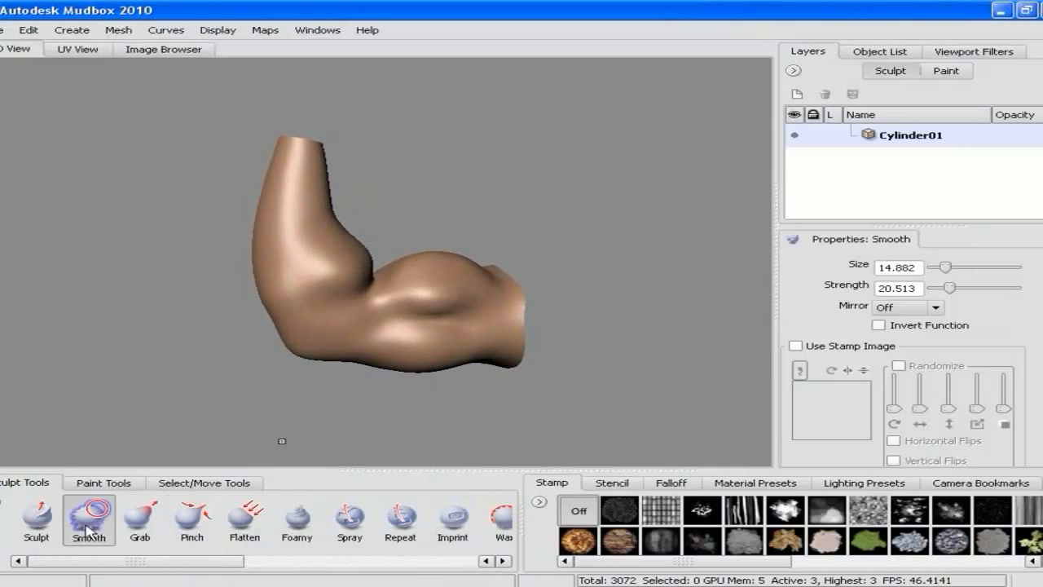
# - Raise a bony bump at the inner elbow with the Sculpt brush sized about 12.9
pyautogui.click(36, 522)
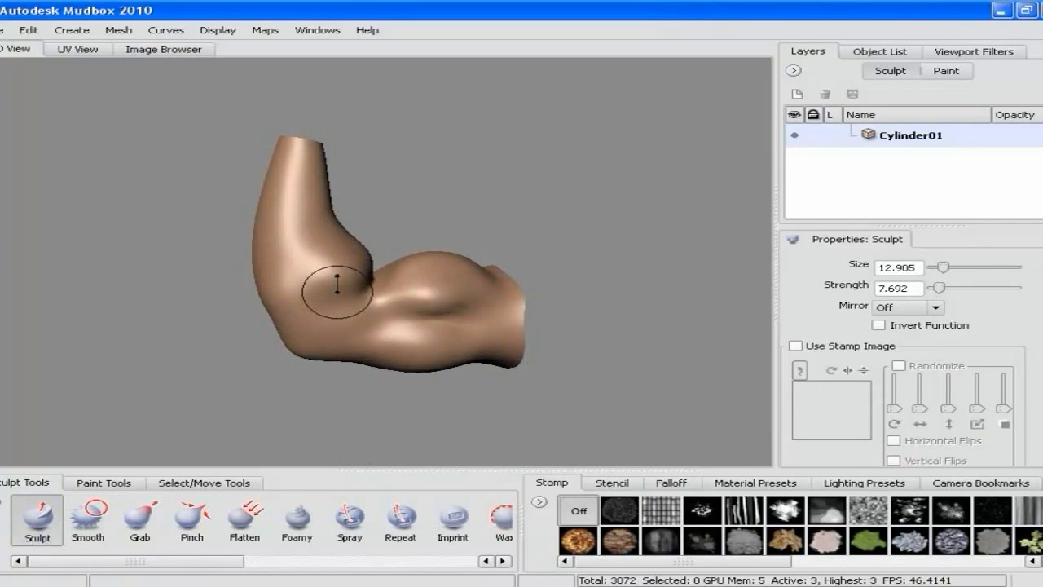
pyautogui.keyDown('alt'); pyautogui.moveTo(609, 235); pyautogui.dragTo(615, 231); pyautogui.keyUp('alt')
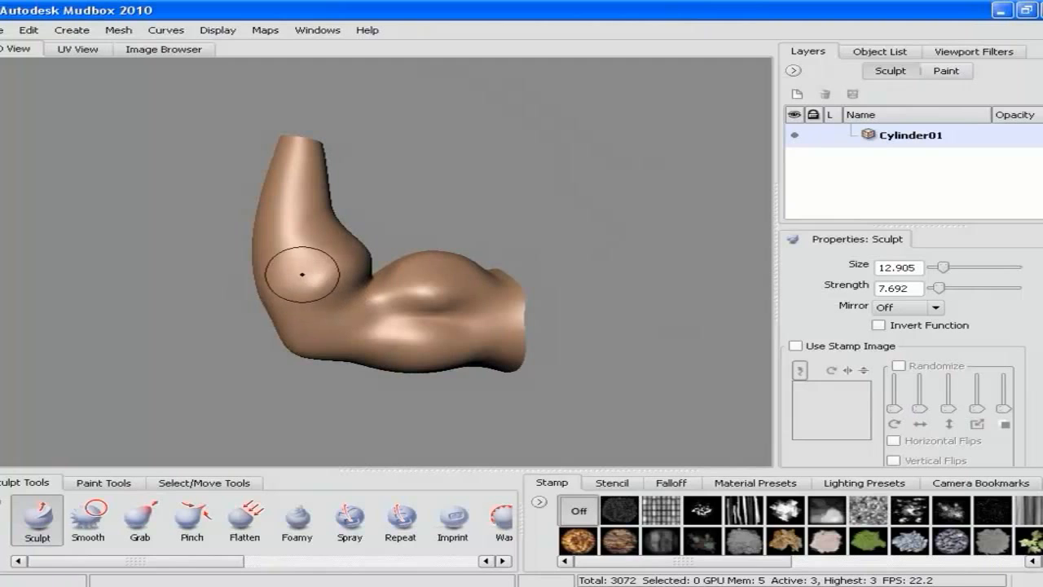
pyautogui.moveTo(579, 250)
pyautogui.keyDown('alt'); pyautogui.mouseDown()
pyautogui.moveTo(632, 246)
pyautogui.moveTo(566, 252)
pyautogui.mouseUp(); pyautogui.keyUp('alt')
pyautogui.moveTo(324, 324); pyautogui.dragTo(319, 327)
pyautogui.moveTo(522, 329)
pyautogui.keyDown('alt'); pyautogui.mouseDown()
pyautogui.moveTo(608, 318)
pyautogui.moveTo(530, 330)
pyautogui.mouseUp(); pyautogui.keyUp('alt')
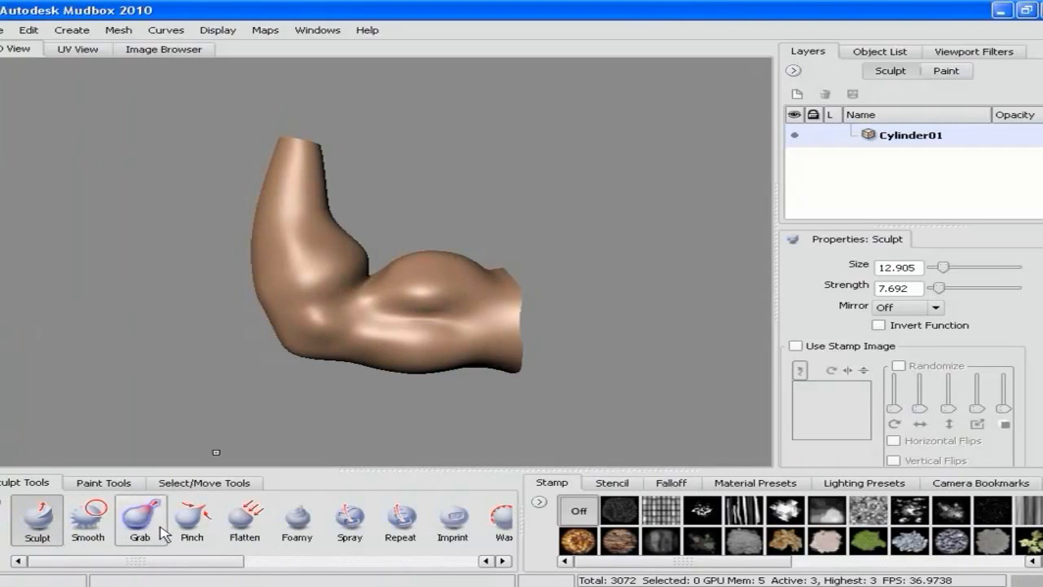
# - Add subdivision level 4 to the arm, and sculpt the elbow point with the Sculpt brush sized about 7.7
pyautogui.moveTo(465, 275)
pyautogui.keyDown('alt'); pyautogui.mouseDown()
pyautogui.moveTo(539, 308)
pyautogui.moveTo(596, 285)
pyautogui.moveTo(741, 284)
pyautogui.moveTo(445, 293)
pyautogui.moveTo(435, 319)
pyautogui.moveTo(438, 305)
pyautogui.mouseUp(); pyautogui.keyUp('alt')
pyautogui.press('b')
pyautogui.press('pageup')
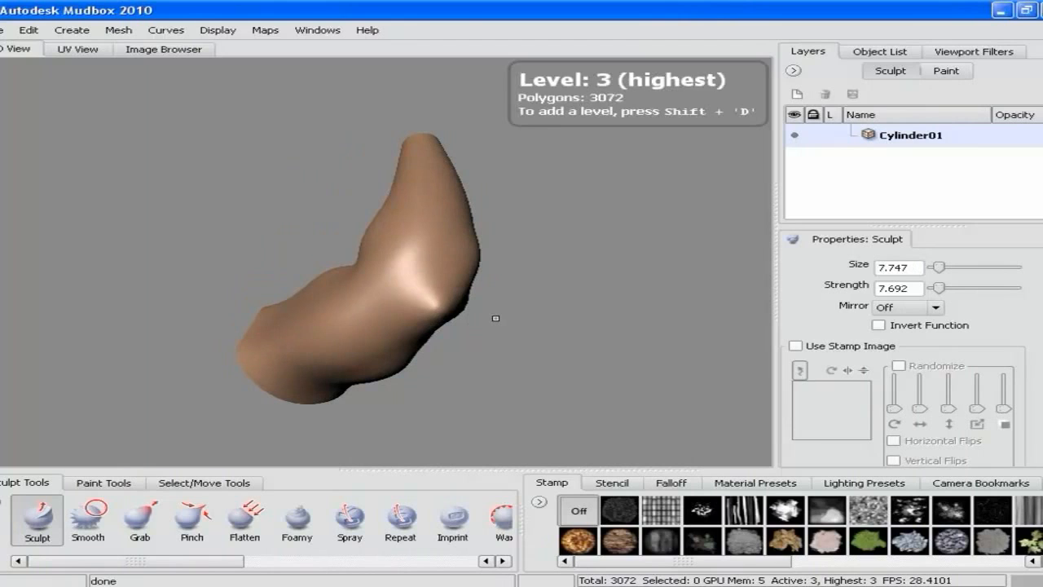
pyautogui.hotkey('shift', 'd')
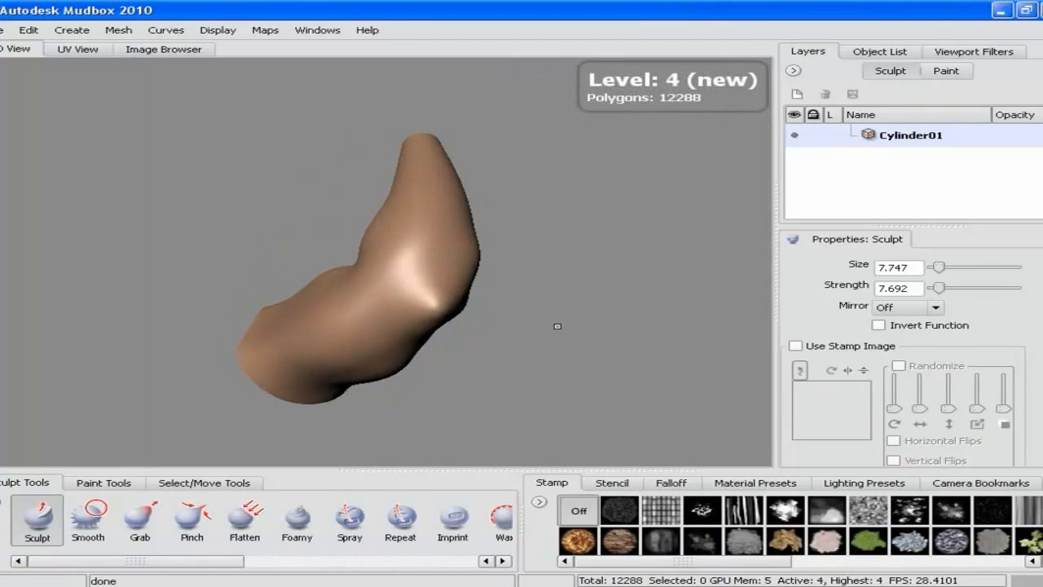
pyautogui.keyDown('alt'); pyautogui.moveTo(495, 319); pyautogui.dragTo(489, 318); pyautogui.keyUp('alt')
pyautogui.moveTo(375, 286)
pyautogui.mouseDown()
pyautogui.moveTo(400, 282)
pyautogui.moveTo(387, 299)
pyautogui.moveTo(443, 301)
pyautogui.mouseUp()
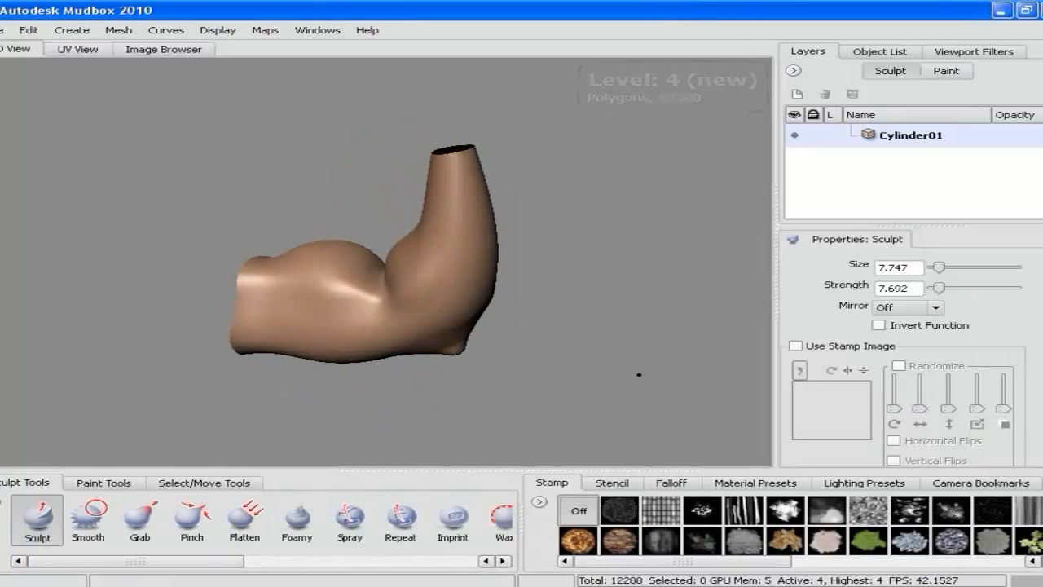
# - Sculpt a ridge along the back of the forearm above the elbow, and soften it with the Smooth brush
pyautogui.moveTo(669, 350)
pyautogui.keyDown('alt'); pyautogui.mouseDown()
pyautogui.moveTo(293, 350)
pyautogui.moveTo(529, 350)
pyautogui.moveTo(462, 337)
pyautogui.mouseUp(); pyautogui.keyUp('alt')
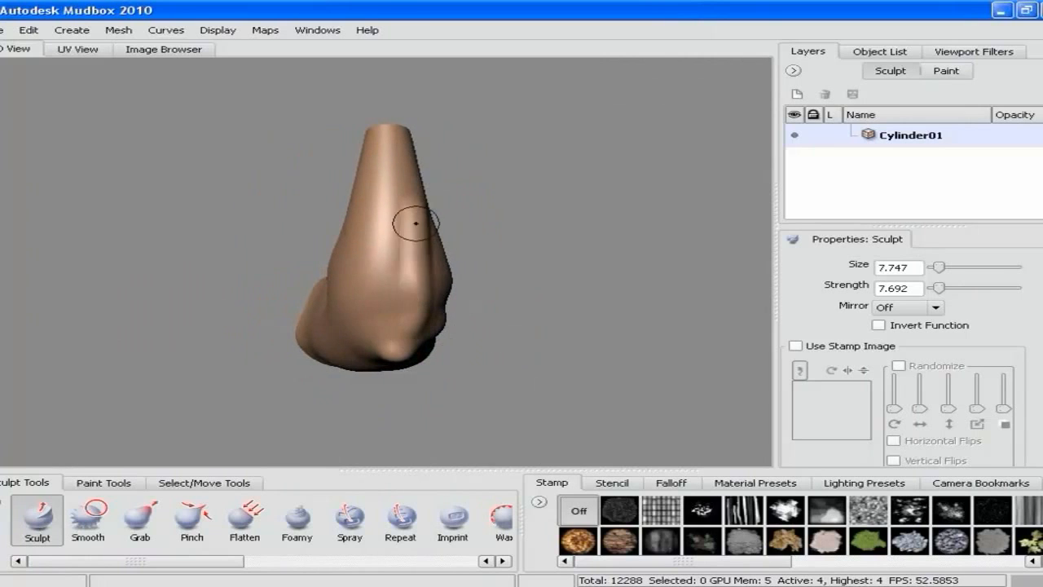
pyautogui.moveTo(366, 196)
pyautogui.keyDown('alt'); pyautogui.mouseDown()
pyautogui.moveTo(475, 285)
pyautogui.moveTo(440, 289)
pyautogui.moveTo(481, 264)
pyautogui.moveTo(356, 231)
pyautogui.mouseUp(); pyautogui.keyUp('alt')
pyautogui.click(78, 533)
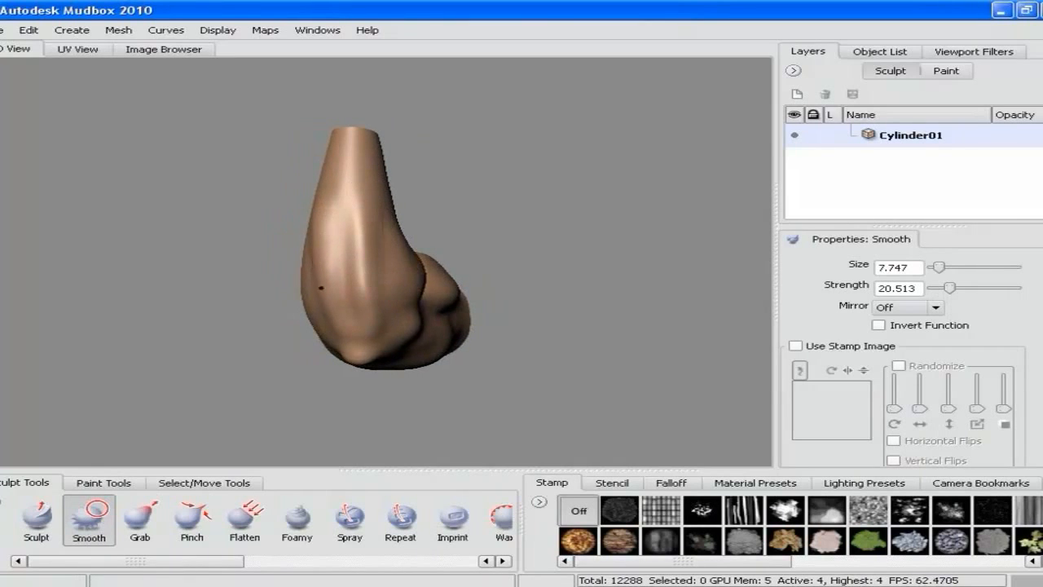
pyautogui.keyDown('alt'); pyautogui.moveTo(319, 327); pyautogui.dragTo(383, 238); pyautogui.keyUp('alt')
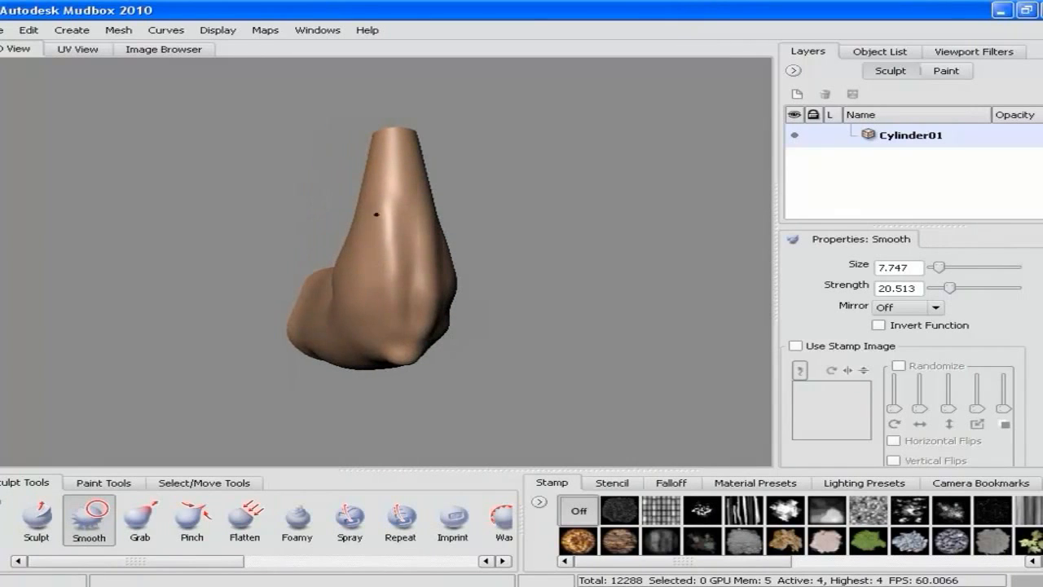
pyautogui.moveTo(384, 321)
pyautogui.keyDown('alt'); pyautogui.mouseDown()
pyautogui.moveTo(258, 324)
pyautogui.moveTo(264, 347)
pyautogui.mouseUp(); pyautogui.keyUp('alt')
# - Define the inner elbow bump and the hollow beside it with the Sculpt brush sized about 7.7
pyautogui.click(36, 518)
pyautogui.keyDown('alt'); pyautogui.moveTo(326, 343); pyautogui.dragTo(366, 284); pyautogui.keyUp('alt')
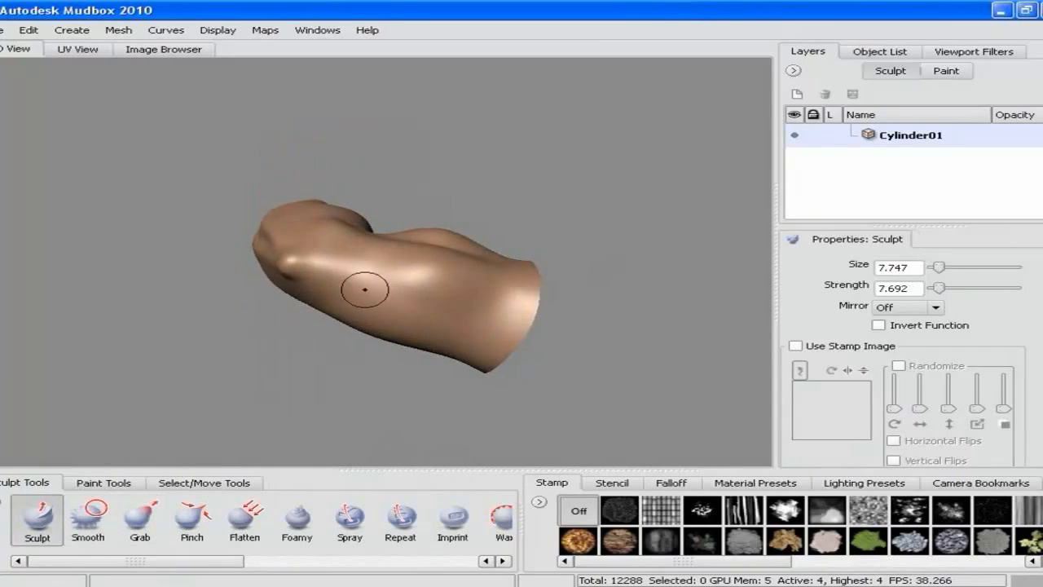
pyautogui.moveTo(532, 333)
pyautogui.keyDown('alt'); pyautogui.mouseDown()
pyautogui.moveTo(533, 357)
pyautogui.moveTo(457, 356)
pyautogui.mouseUp(); pyautogui.keyUp('alt')
pyautogui.moveTo(319, 326); pyautogui.dragTo(329, 342)
pyautogui.moveTo(661, 325)
pyautogui.keyDown('alt'); pyautogui.mouseDown()
pyautogui.moveTo(682, 327)
pyautogui.moveTo(530, 359)
pyautogui.moveTo(658, 328)
pyautogui.mouseUp(); pyautogui.keyUp('alt')
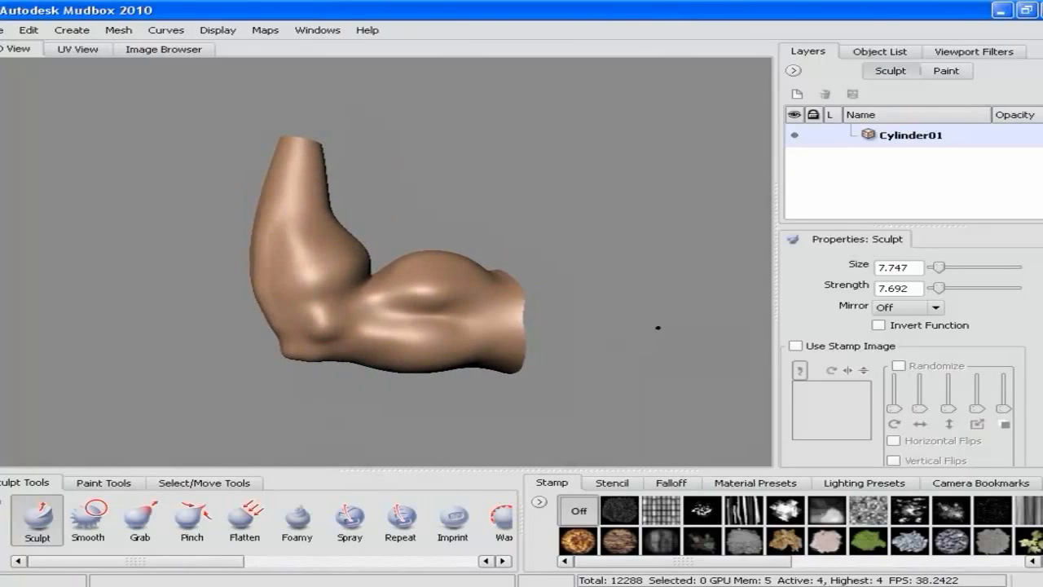
# - Check the arnie.jpg reference photo, and soften the inner elbow area with the Smooth brush
pyautogui.hotkey('alt', 'Tab')
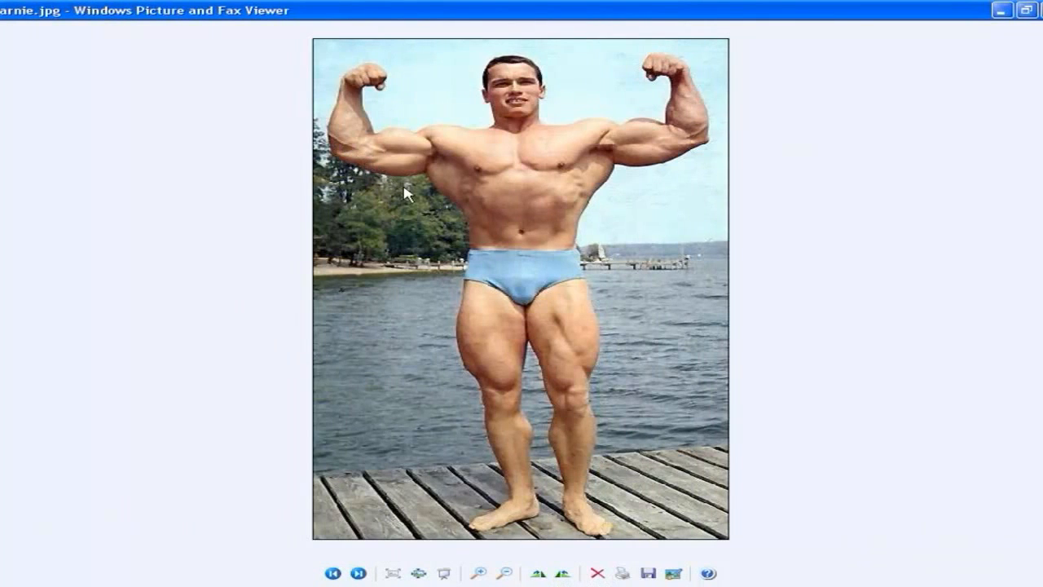
pyautogui.hotkey('alt', 'Tab')
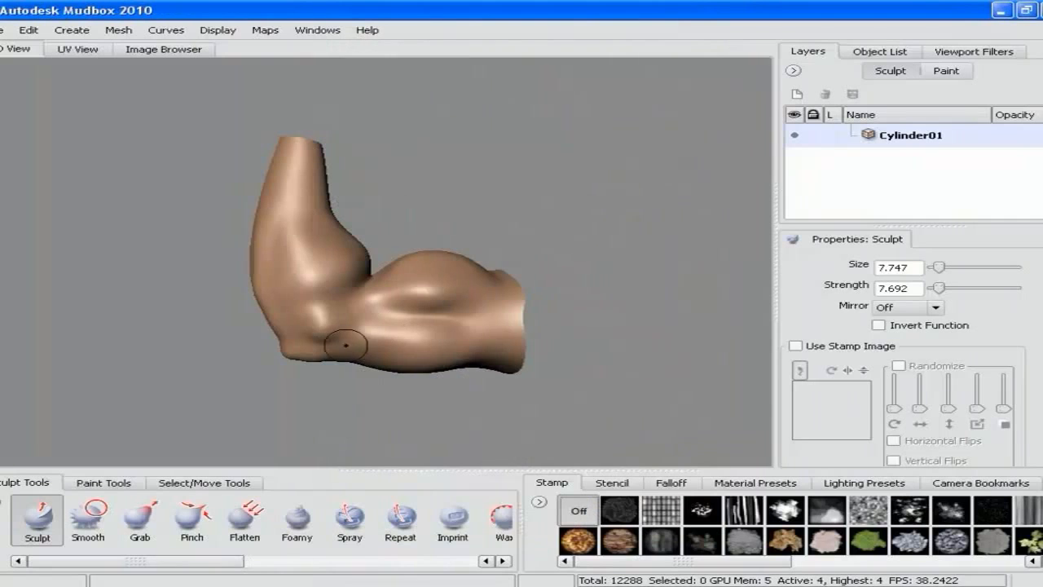
pyautogui.click(89, 519)
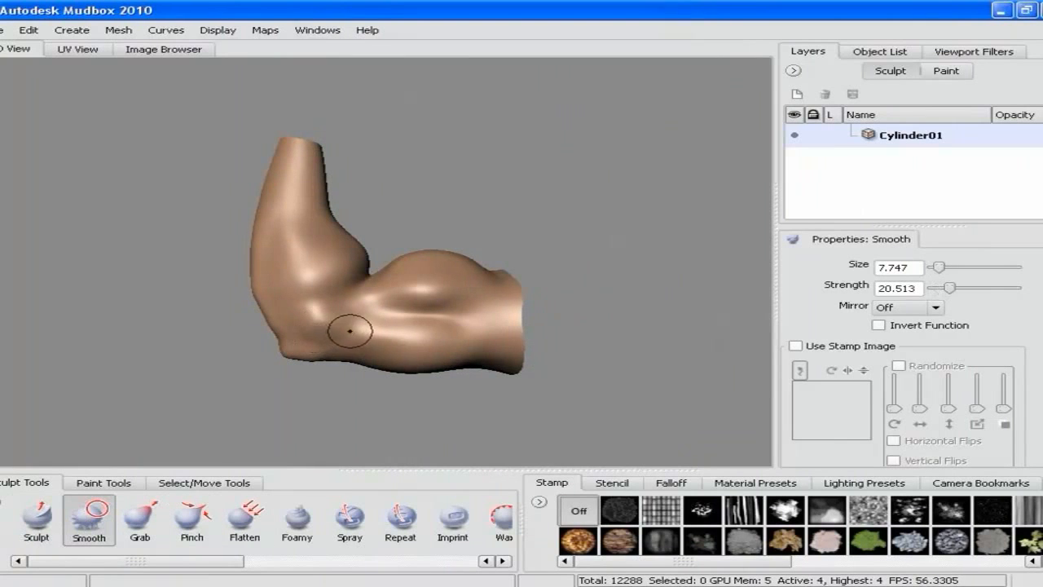
# - Sculpt a muscle ridge from the inner elbow along the triceps with the Sculpt brush sized about 7.7
pyautogui.click(38, 522)
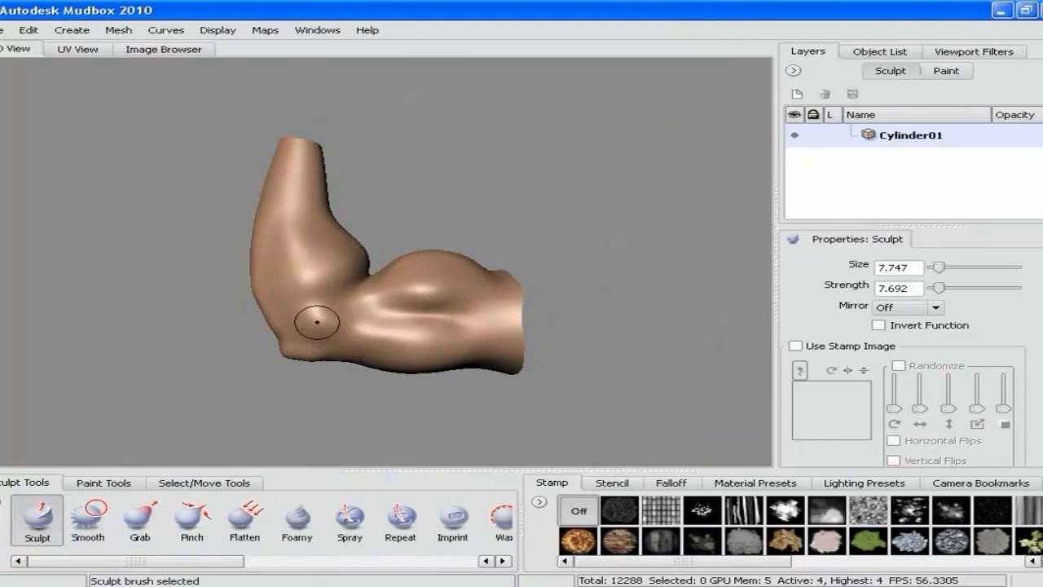
pyautogui.moveTo(338, 326); pyautogui.dragTo(472, 341)
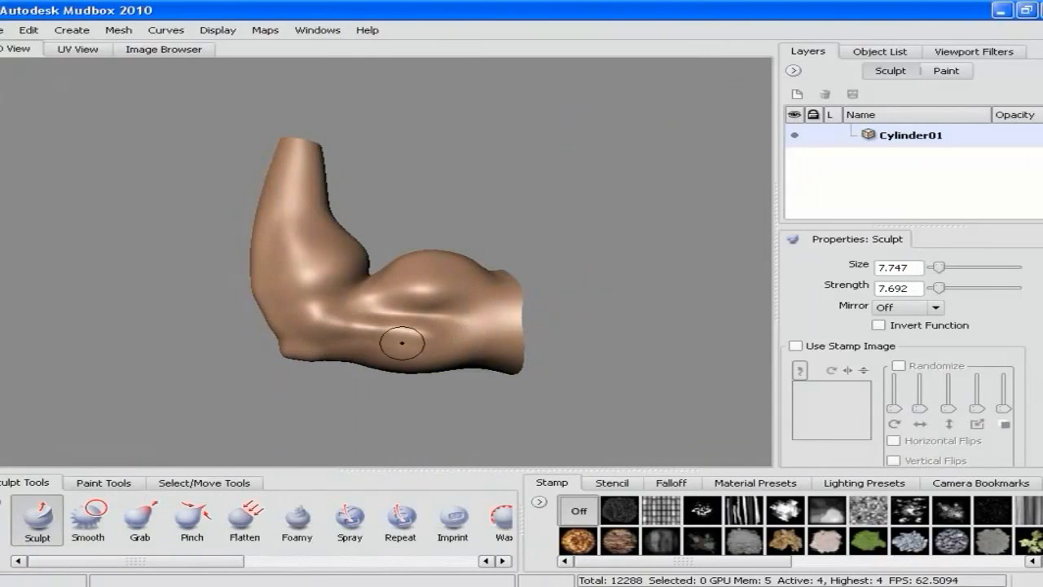
pyautogui.moveTo(349, 333); pyautogui.dragTo(530, 340)
pyautogui.moveTo(610, 336)
pyautogui.keyDown('alt'); pyautogui.mouseDown()
pyautogui.moveTo(563, 344)
pyautogui.moveTo(596, 318)
pyautogui.mouseUp(); pyautogui.keyUp('alt')
# - Blend the triceps ridge into the upper arm with the Smooth brush sized about 11.4
pyautogui.click(104, 534)
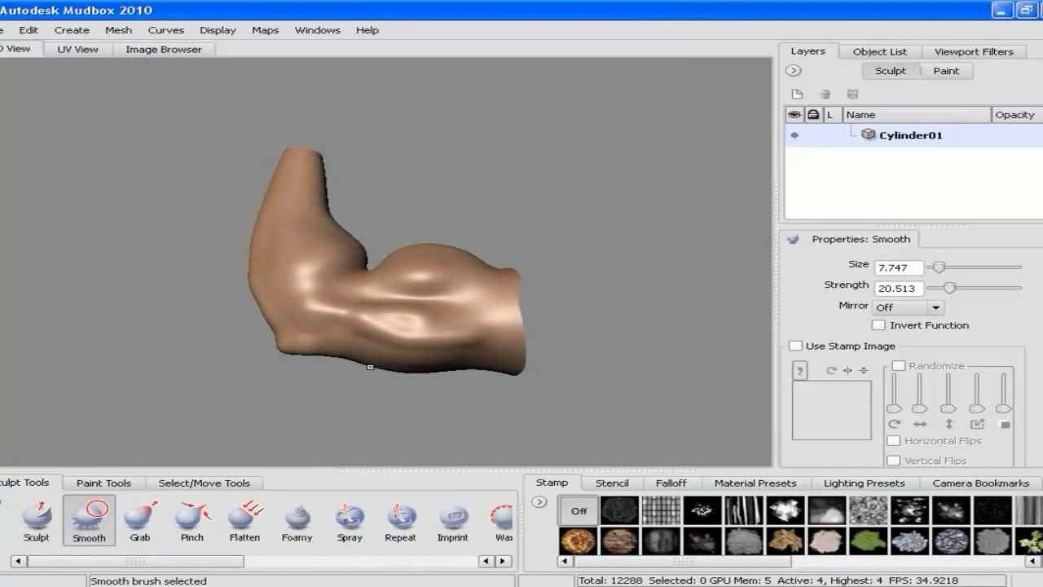
pyautogui.press('b')
pyautogui.moveTo(376, 358)
pyautogui.mouseDown()
pyautogui.moveTo(378, 345)
pyautogui.moveTo(315, 305)
pyautogui.moveTo(346, 313)
pyautogui.mouseUp()
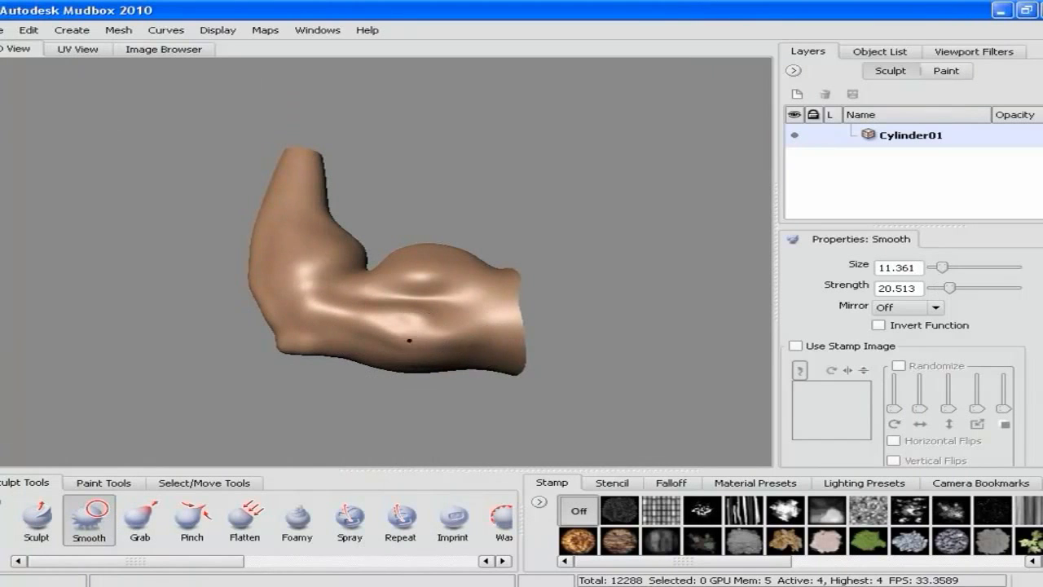
pyautogui.keyDown('alt'); pyautogui.moveTo(614, 340); pyautogui.dragTo(602, 347); pyautogui.keyUp('alt')
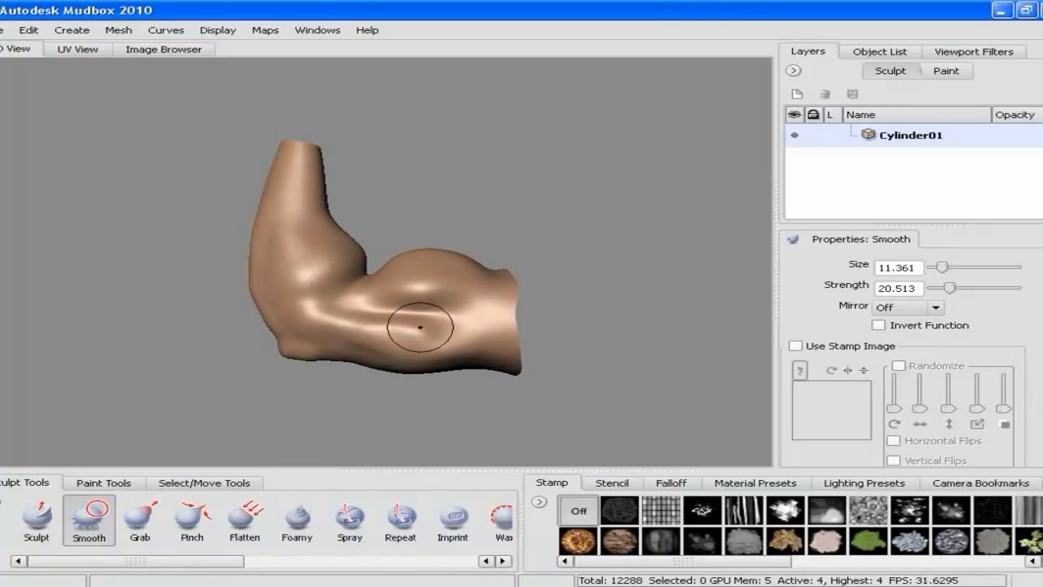
pyautogui.moveTo(373, 328); pyautogui.dragTo(351, 332)
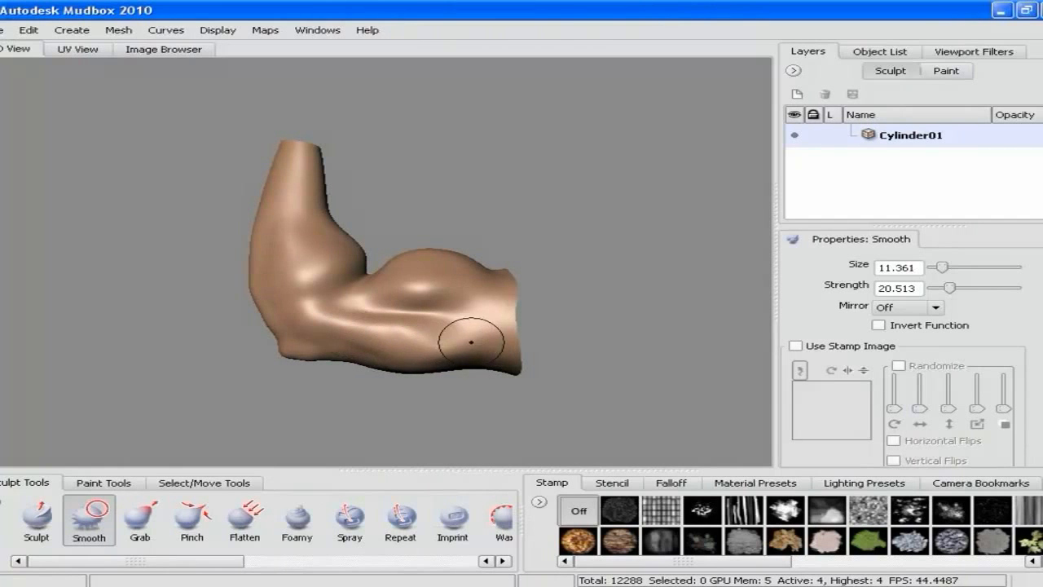
pyautogui.keyDown('alt'); pyautogui.moveTo(465, 343); pyautogui.dragTo(450, 359); pyautogui.keyUp('alt')
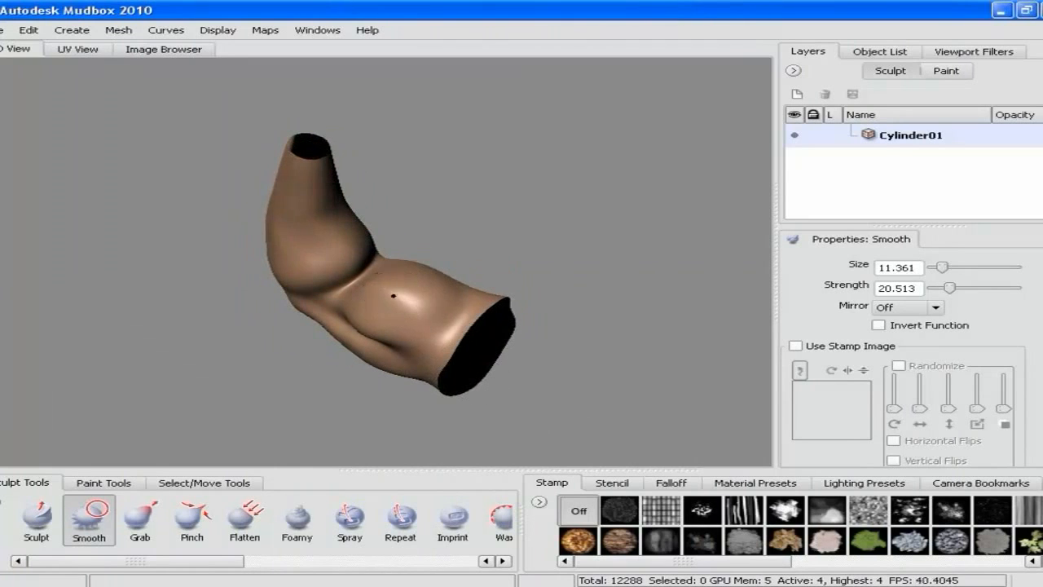
pyautogui.keyDown('alt'); pyautogui.moveTo(382, 290); pyautogui.dragTo(596, 321); pyautogui.keyUp('alt')
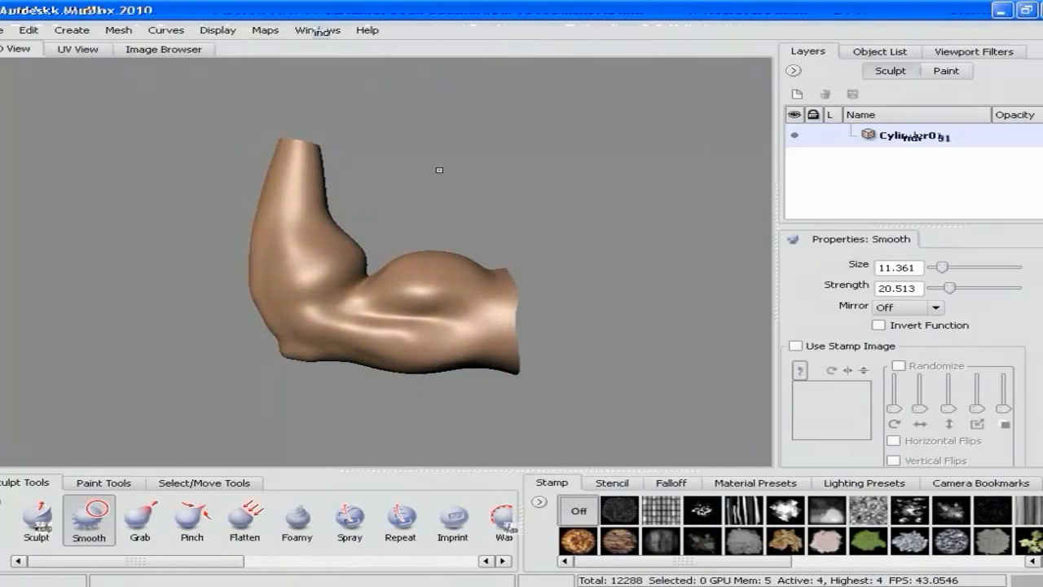
pyautogui.keyDown('alt'); pyautogui.moveTo(549, 280); pyautogui.dragTo(566, 275); pyautogui.keyUp('alt')
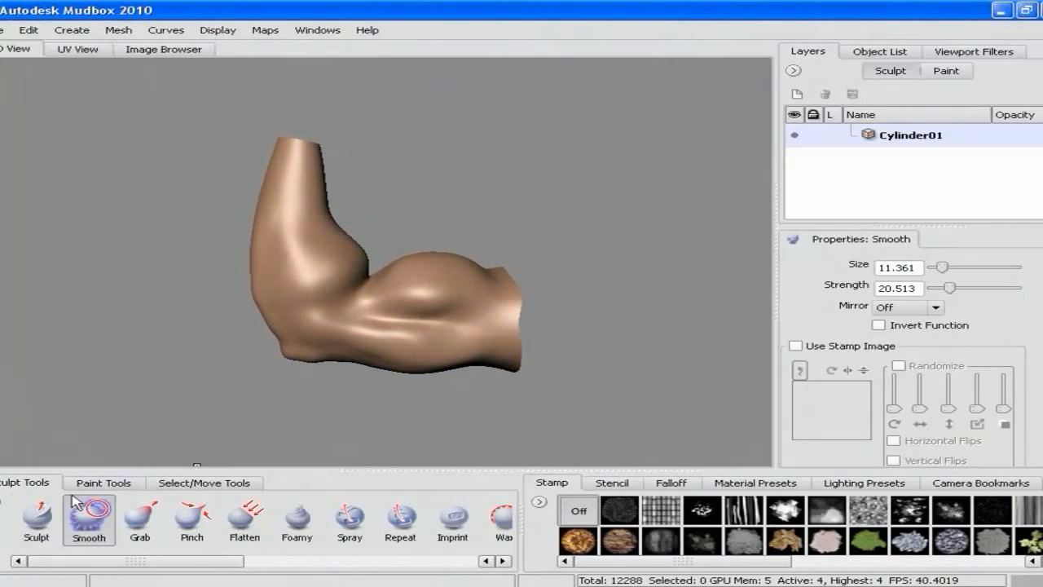
# - Build up the triceps with the Sculpt brush sized about 14.5, and smooth its transition into the elbow
pyautogui.click(37, 519)
pyautogui.keyDown('alt'); pyautogui.moveTo(612, 356); pyautogui.dragTo(537, 330); pyautogui.keyUp('alt')
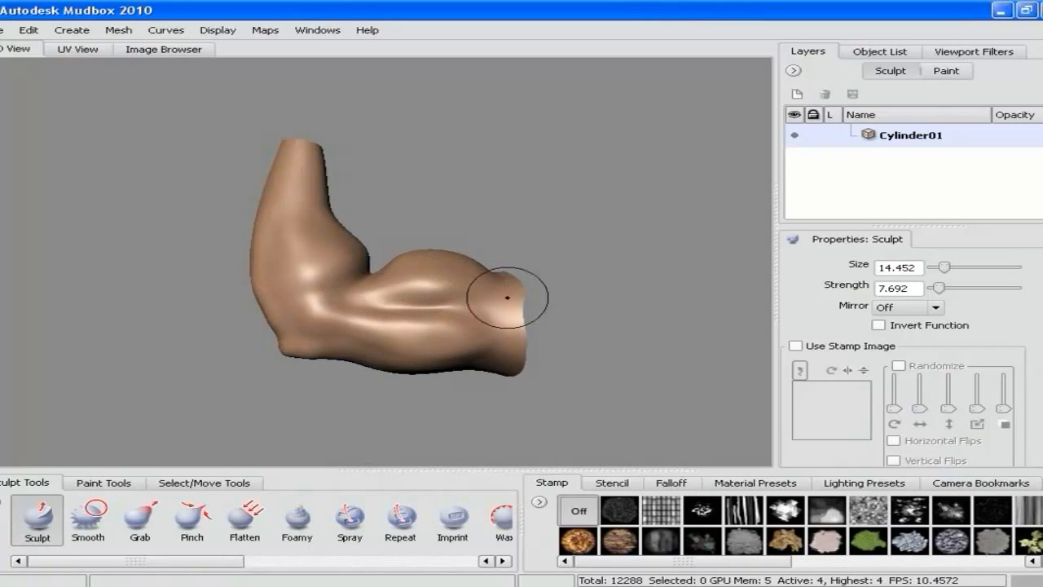
pyautogui.hotkey('ctrl', 'z')
pyautogui.click(90, 520)
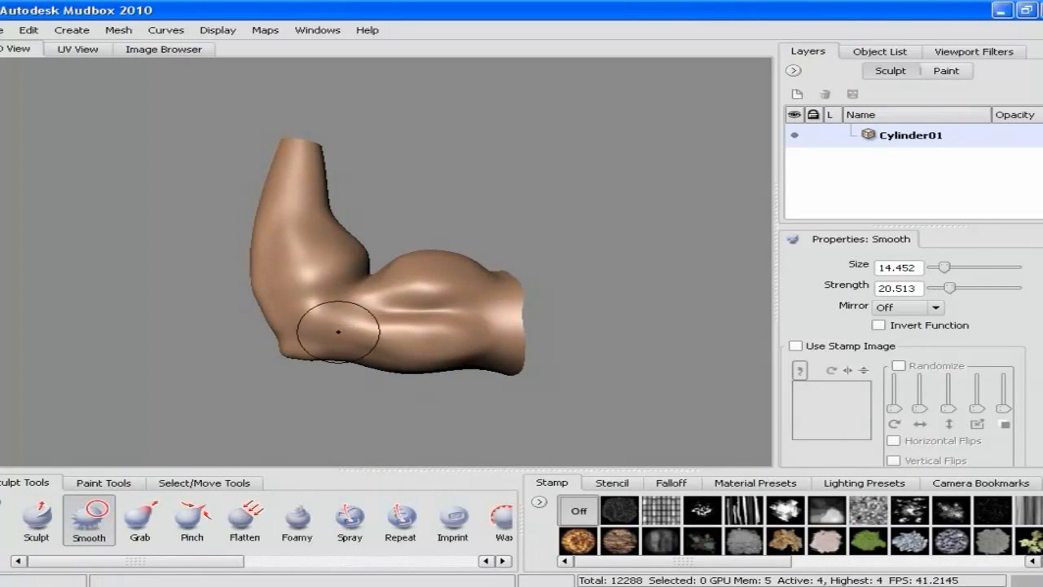
pyautogui.keyDown('alt'); pyautogui.moveTo(576, 326); pyautogui.dragTo(523, 325); pyautogui.keyUp('alt')
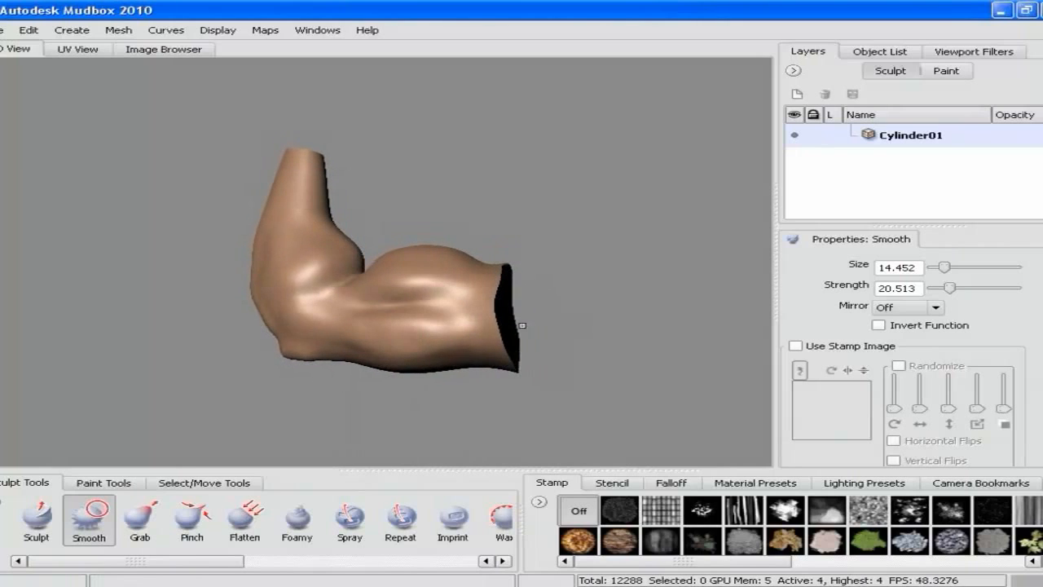
pyautogui.click(37, 519)
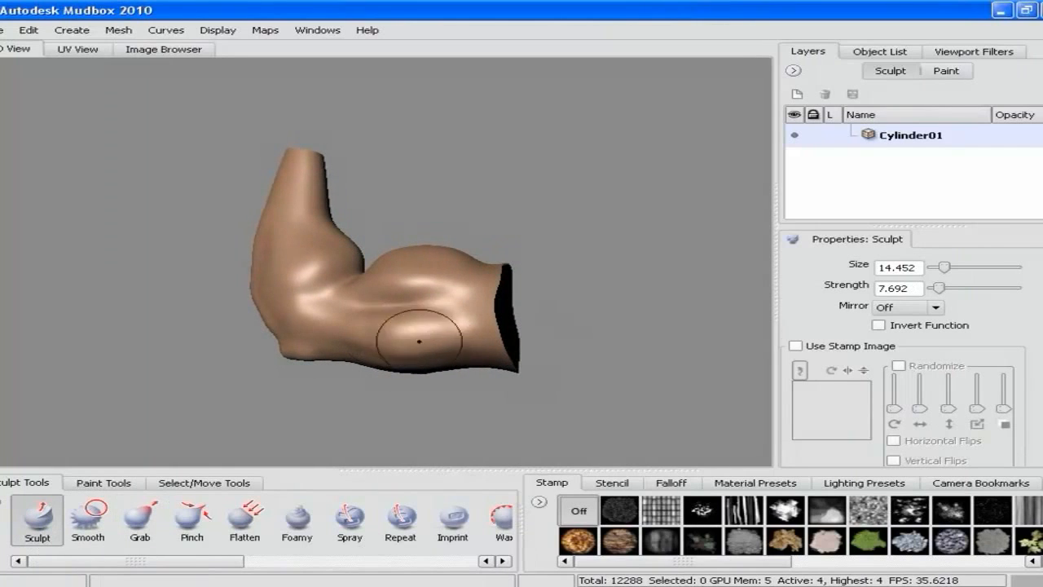
pyautogui.keyDown('alt'); pyautogui.moveTo(548, 353); pyautogui.dragTo(514, 446); pyautogui.keyUp('alt')
# - Sharpen the groove between biceps and triceps with the Pinch brush, and extend it to the shoulder end with the Sculpt brush sized about 10
pyautogui.click(192, 519)
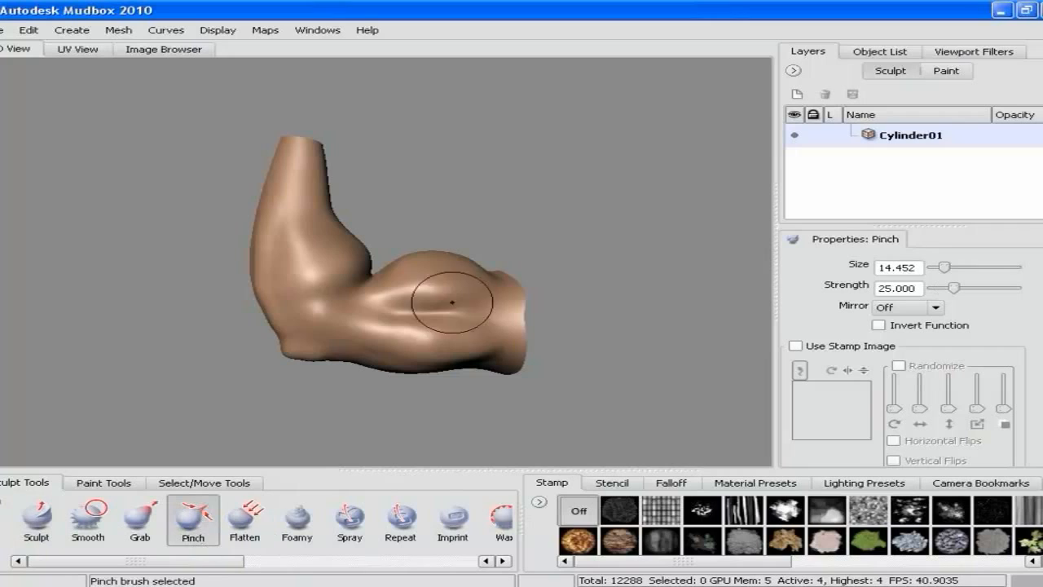
pyautogui.moveTo(377, 305); pyautogui.dragTo(492, 311)
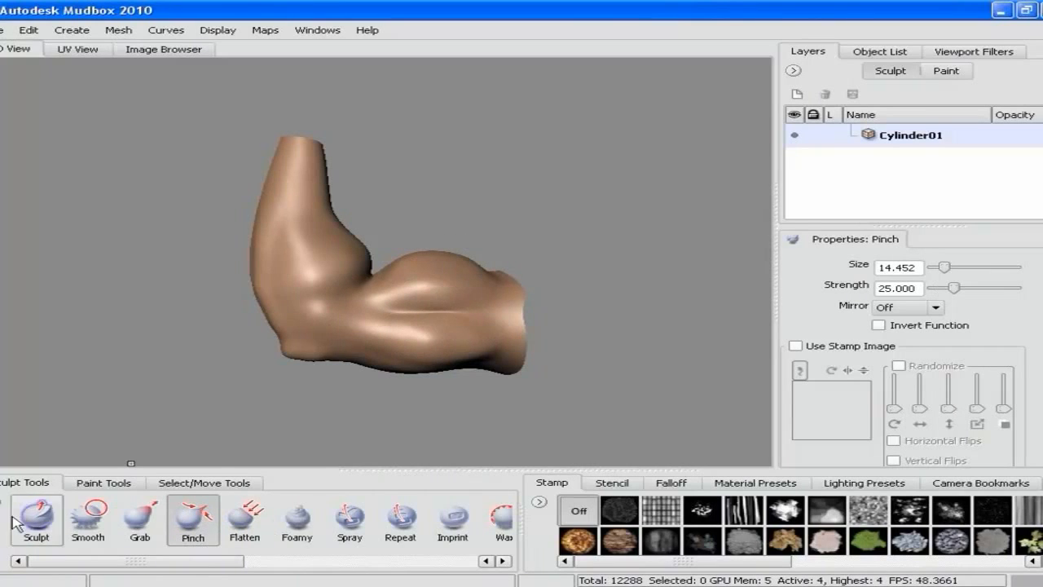
pyautogui.click(36, 519)
pyautogui.press('b')
pyautogui.moveTo(474, 310); pyautogui.dragTo(463, 309)
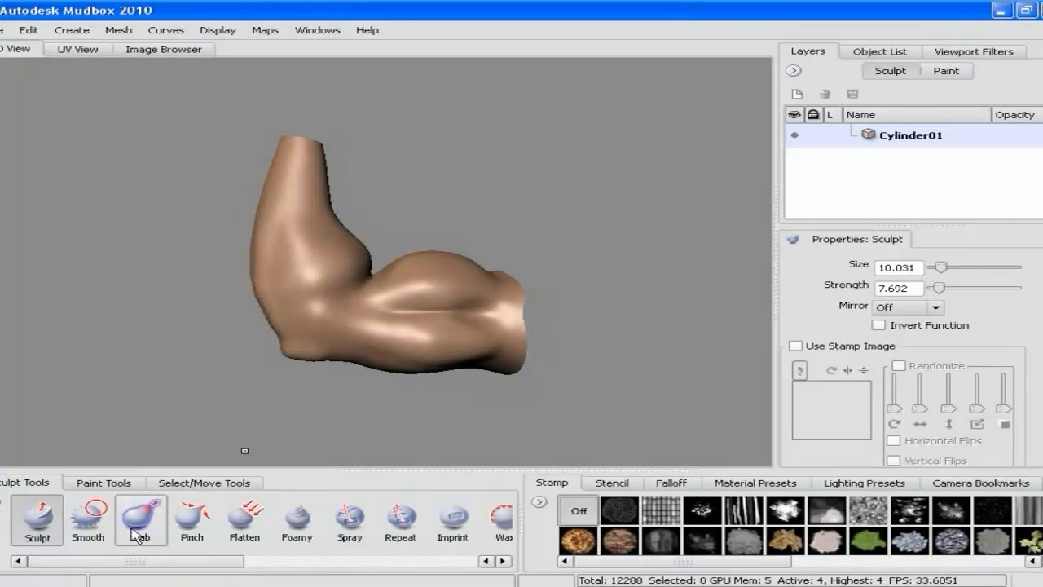
# - Tighten the extended biceps-triceps groove from the elbow to the shoulder end with the Pinch brush sized about 10
pyautogui.click(193, 519)
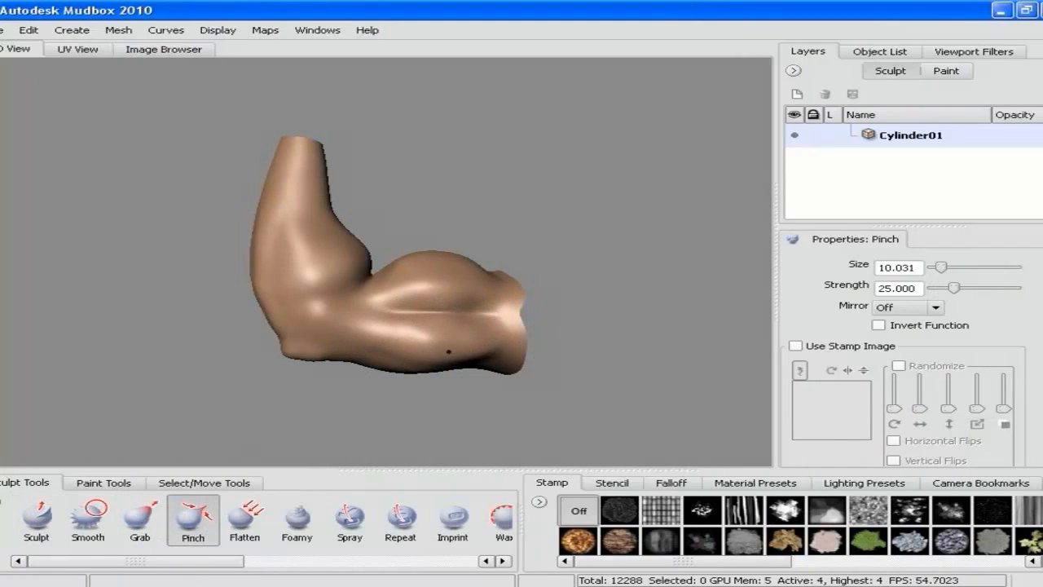
pyautogui.moveTo(299, 276)
pyautogui.keyDown('alt'); pyautogui.mouseDown()
pyautogui.moveTo(530, 294)
pyautogui.moveTo(399, 301)
pyautogui.mouseUp(); pyautogui.keyUp('alt')
pyautogui.moveTo(394, 246)
pyautogui.keyDown('alt'); pyautogui.mouseDown()
pyautogui.moveTo(462, 284)
pyautogui.moveTo(431, 263)
pyautogui.moveTo(288, 280)
pyautogui.moveTo(477, 306)
pyautogui.moveTo(392, 303)
pyautogui.mouseUp(); pyautogui.keyUp('alt')
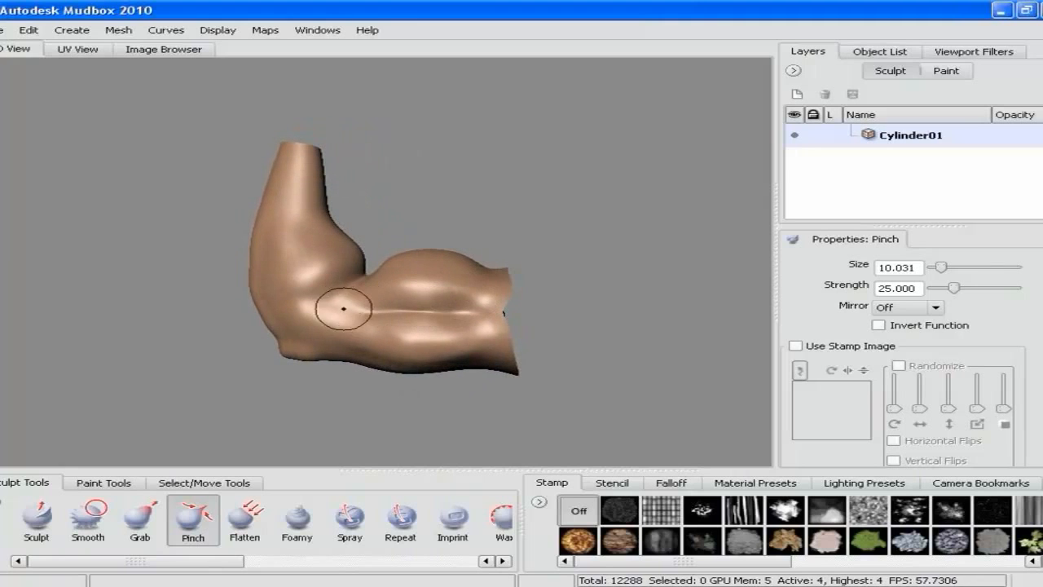
pyautogui.moveTo(552, 317)
pyautogui.keyDown('alt'); pyautogui.mouseDown()
pyautogui.moveTo(527, 356)
pyautogui.moveTo(463, 393)
pyautogui.moveTo(563, 307)
pyautogui.moveTo(559, 326)
pyautogui.mouseUp(); pyautogui.keyUp('alt')
pyautogui.keyDown('alt'); pyautogui.moveTo(400, 296); pyautogui.dragTo(383, 314); pyautogui.keyUp('alt')
# - Sculpt the triceps on the outer side of the upper arm, and blend it toward the elbow with the Smooth brush
pyautogui.click(37, 516)
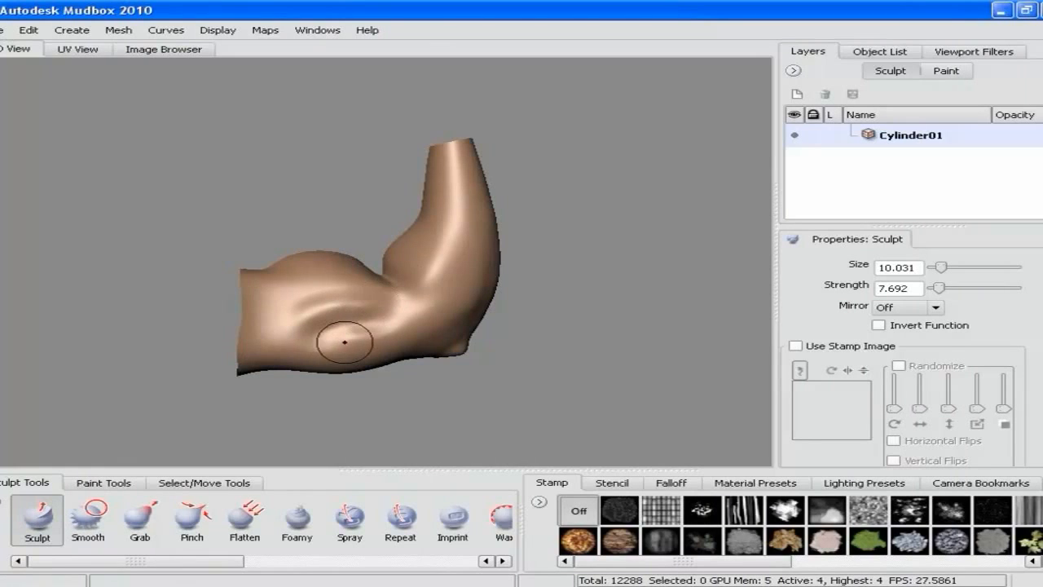
pyautogui.moveTo(342, 350)
pyautogui.mouseDown()
pyautogui.moveTo(395, 338)
pyautogui.moveTo(309, 335)
pyautogui.moveTo(313, 300)
pyautogui.moveTo(301, 317)
pyautogui.mouseUp()
pyautogui.click(89, 518)
pyautogui.moveTo(412, 331); pyautogui.dragTo(350, 345)
pyautogui.moveTo(543, 339)
pyautogui.keyDown('alt'); pyautogui.mouseDown()
pyautogui.moveTo(484, 321)
pyautogui.moveTo(541, 291)
pyautogui.moveTo(515, 305)
pyautogui.mouseUp(); pyautogui.keyUp('alt')
pyautogui.moveTo(587, 294)
pyautogui.keyDown('alt'); pyautogui.mouseDown()
pyautogui.moveTo(535, 280)
pyautogui.moveTo(419, 298)
pyautogui.mouseUp(); pyautogui.keyUp('alt')
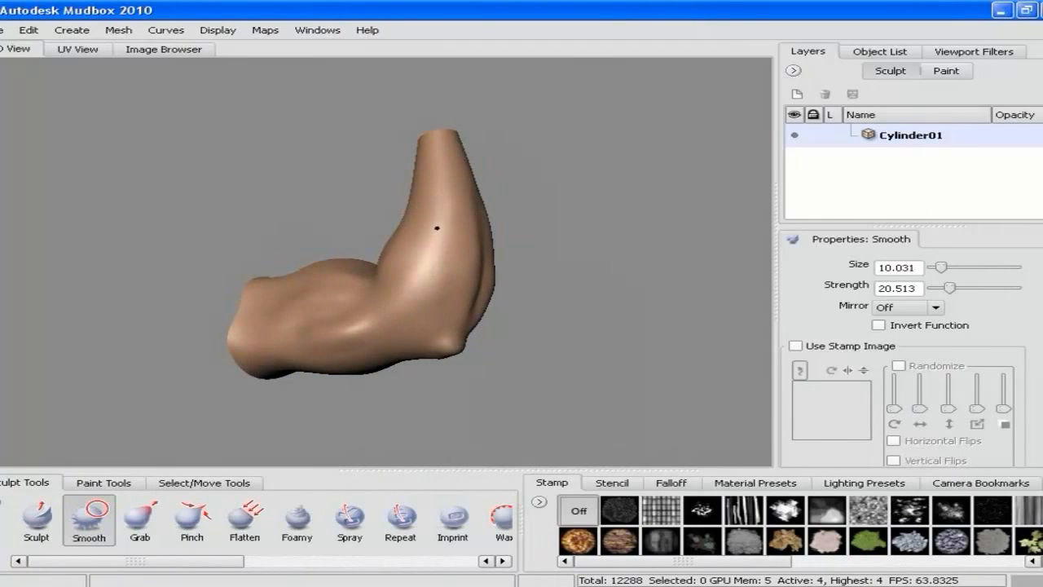
# - Sculpt a muscle ridge up the outer side of the forearm from the elbow with the Sculpt brush sized about 10
pyautogui.click(37, 518)
pyautogui.moveTo(415, 298); pyautogui.dragTo(442, 185)
pyautogui.keyDown('alt'); pyautogui.moveTo(550, 279); pyautogui.dragTo(587, 297); pyautogui.keyUp('alt')
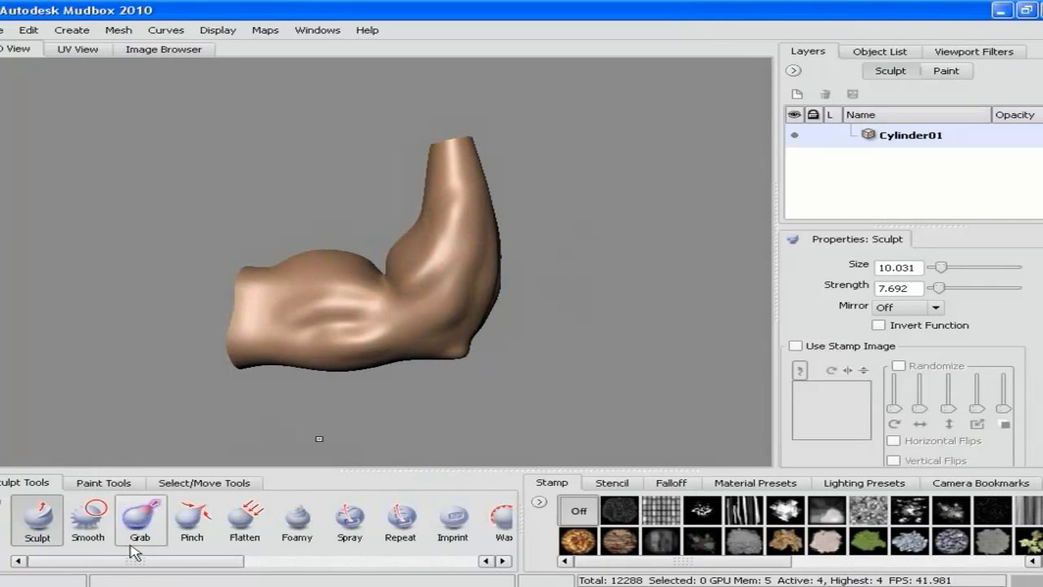
# - Soften the outer forearm ridge and the surface around the elbow end of the biceps-triceps groove with the Smooth brush sized about 10
pyautogui.click(88, 519)
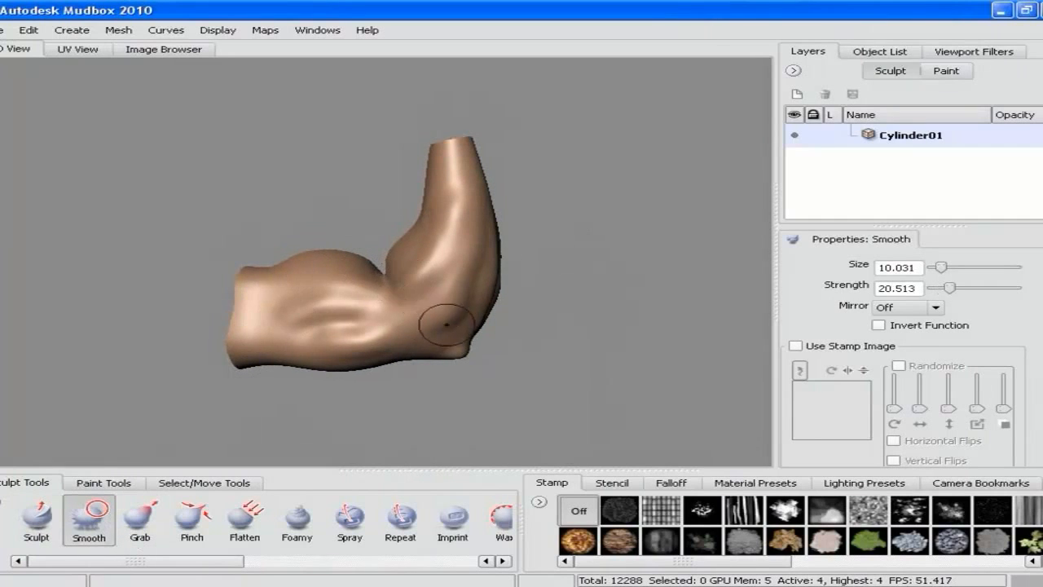
pyautogui.keyDown('alt'); pyautogui.moveTo(542, 308); pyautogui.dragTo(432, 304); pyautogui.keyUp('alt')
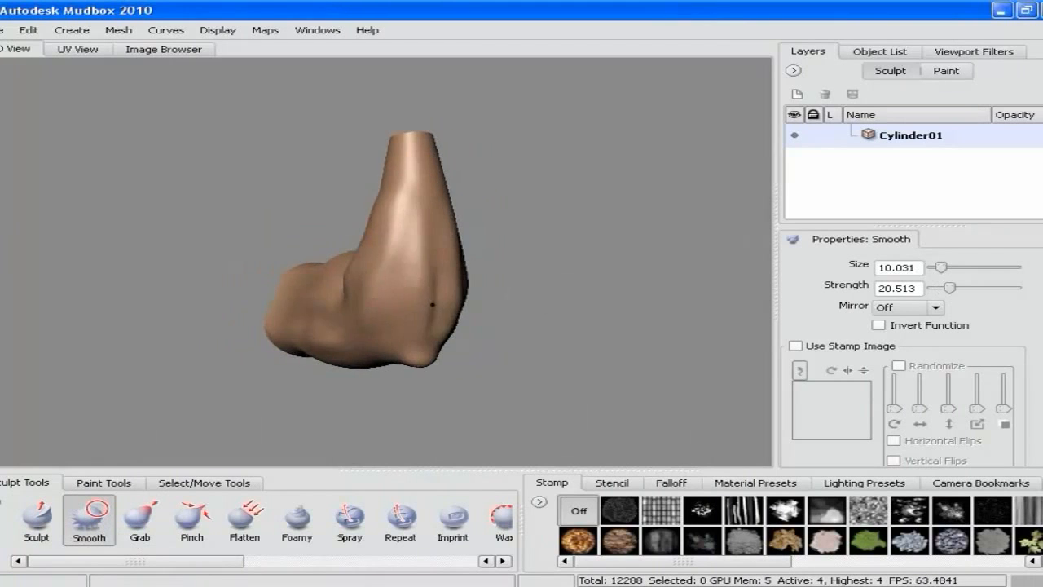
pyautogui.keyDown('alt'); pyautogui.moveTo(584, 302); pyautogui.dragTo(365, 305); pyautogui.keyUp('alt')
pyautogui.keyDown('alt'); pyautogui.moveTo(369, 301); pyautogui.dragTo(364, 309); pyautogui.keyUp('alt')
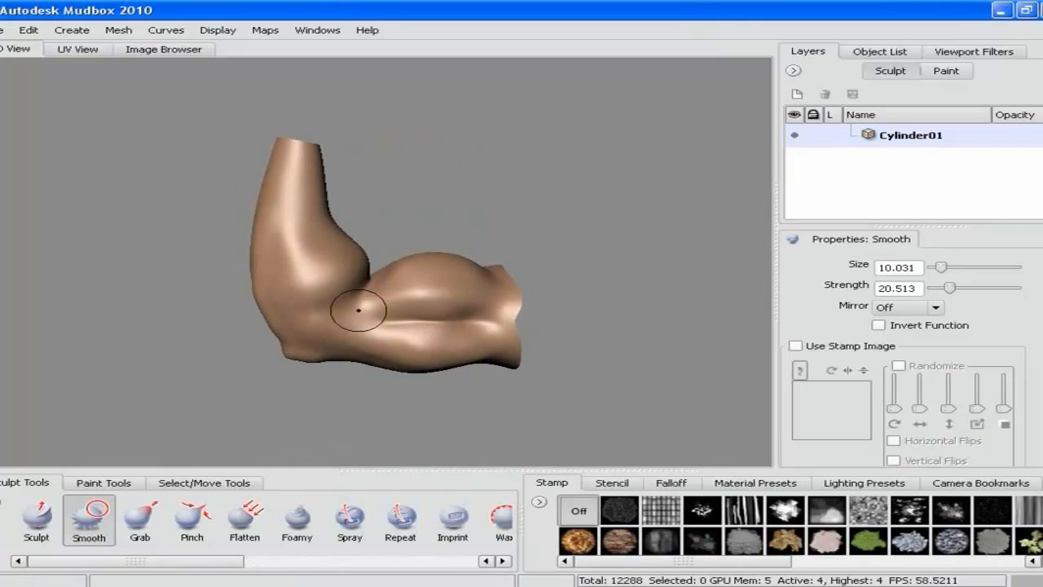
pyautogui.moveTo(470, 297)
pyautogui.keyDown('alt'); pyautogui.mouseDown()
pyautogui.moveTo(487, 291)
pyautogui.moveTo(475, 291)
pyautogui.mouseUp(); pyautogui.keyUp('alt')
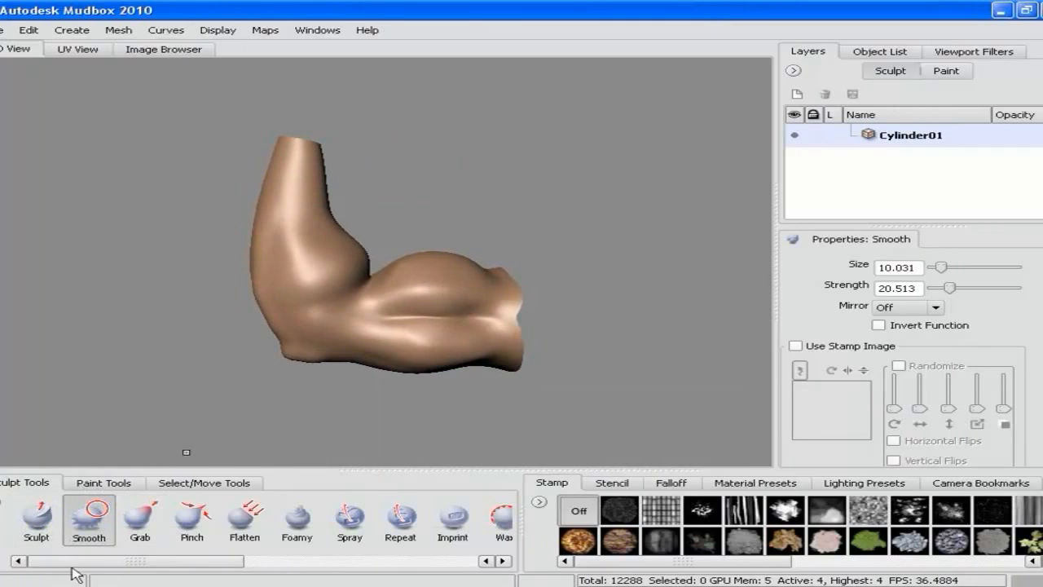
# - Tighten the elbow end of the biceps-triceps groove with the Pinch brush, and adjust the groove's line toward the shoulder with the Grab brush
pyautogui.click(193, 518)
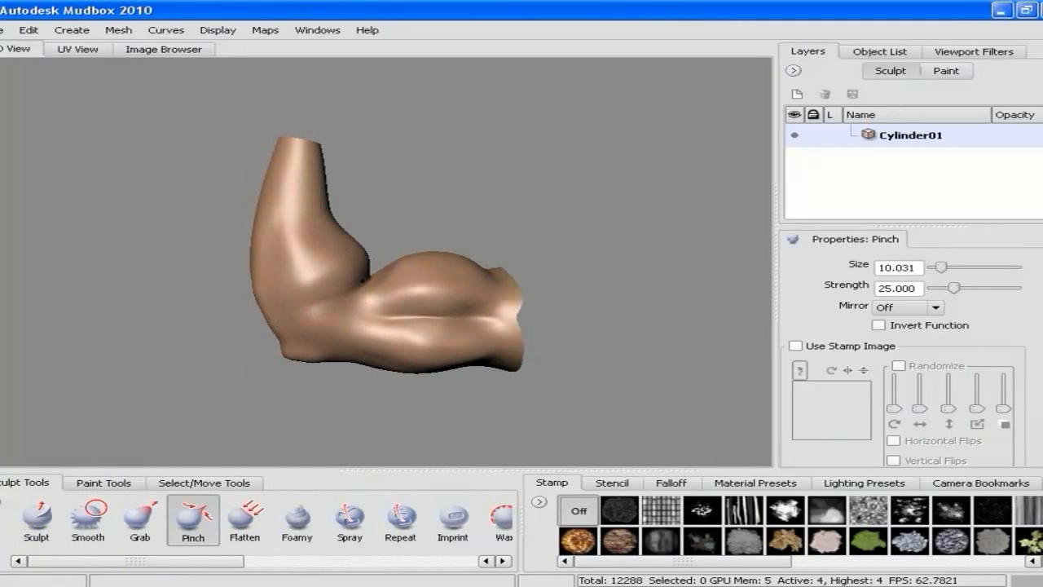
pyautogui.moveTo(401, 250)
pyautogui.keyDown('alt'); pyautogui.mouseDown()
pyautogui.moveTo(365, 257)
pyautogui.moveTo(350, 310)
pyautogui.moveTo(381, 291)
pyautogui.mouseUp(); pyautogui.keyUp('alt')
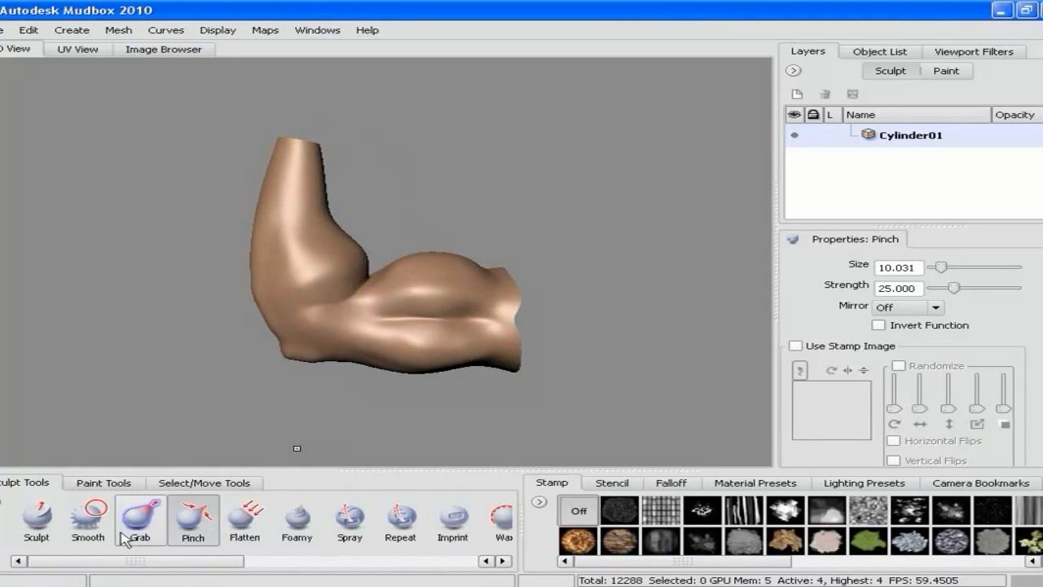
pyautogui.click(140, 517)
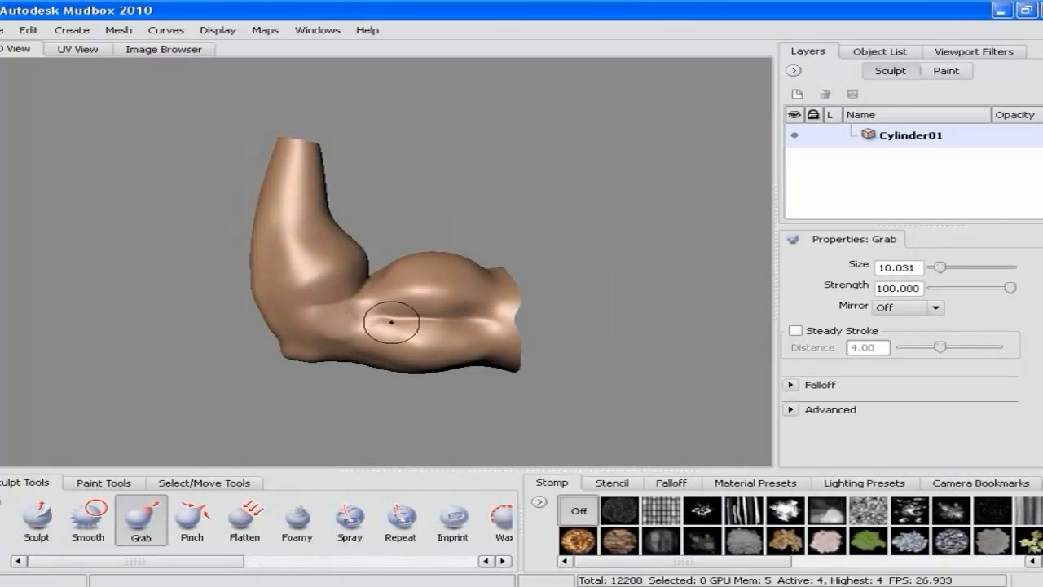
pyautogui.moveTo(420, 322); pyautogui.dragTo(471, 320)
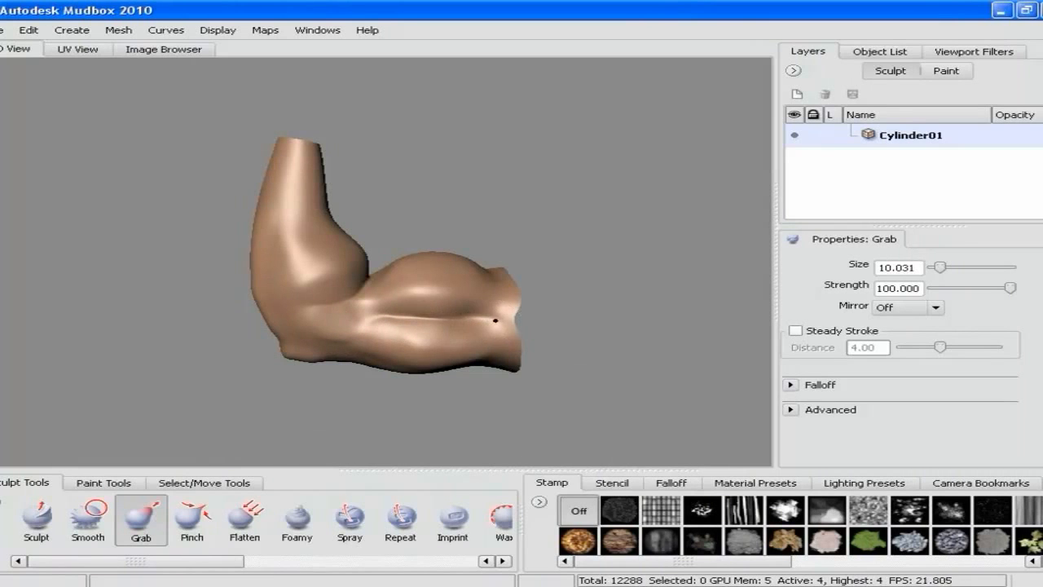
pyautogui.moveTo(520, 328)
pyautogui.keyDown('alt'); pyautogui.mouseDown()
pyautogui.moveTo(596, 305)
pyautogui.moveTo(692, 318)
pyautogui.moveTo(573, 324)
pyautogui.mouseUp(); pyautogui.keyUp('alt')
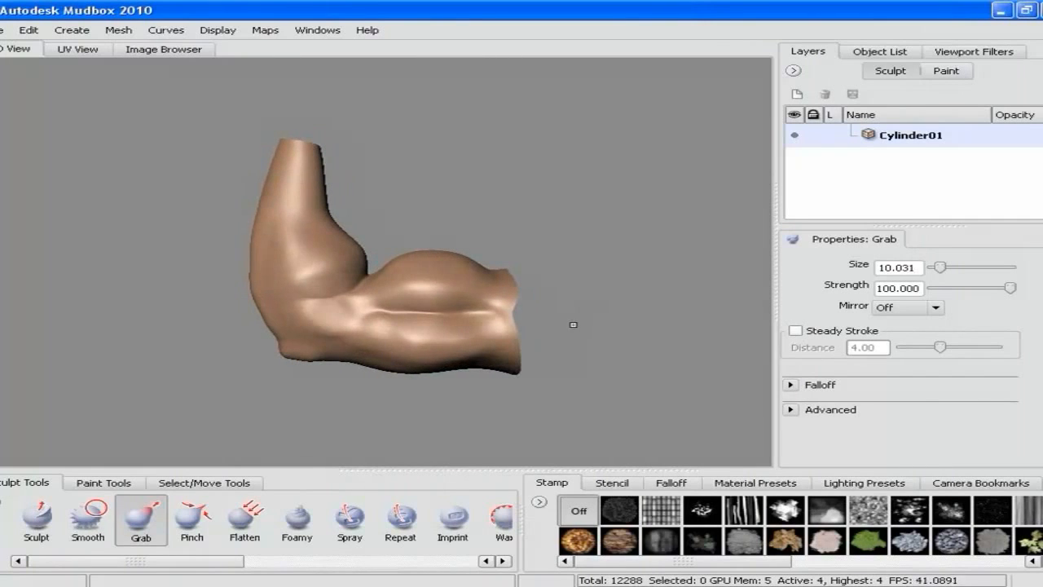
# - Build up the inner forearm near the elbow and the triceps underside with the Sculpt brush, and blend them with the Smooth brush
pyautogui.click(37, 518)
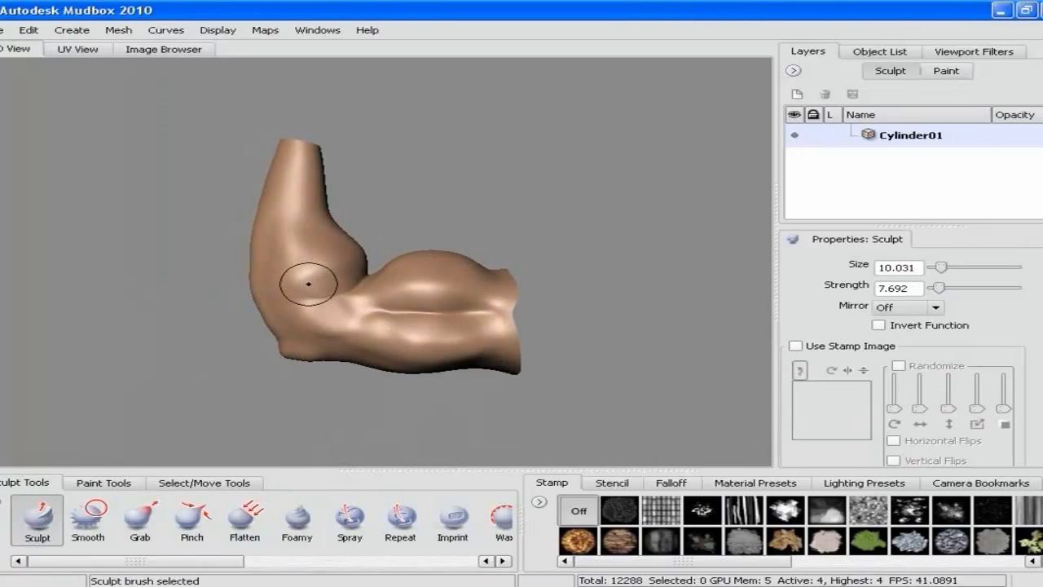
pyautogui.moveTo(314, 283)
pyautogui.mouseDown()
pyautogui.moveTo(336, 279)
pyautogui.moveTo(290, 296)
pyautogui.moveTo(326, 294)
pyautogui.mouseUp()
pyautogui.moveTo(480, 356)
pyautogui.keyDown('alt'); pyautogui.mouseDown()
pyautogui.moveTo(617, 314)
pyautogui.moveTo(530, 317)
pyautogui.moveTo(566, 248)
pyautogui.moveTo(549, 261)
pyautogui.moveTo(552, 226)
pyautogui.mouseUp(); pyautogui.keyUp('alt')
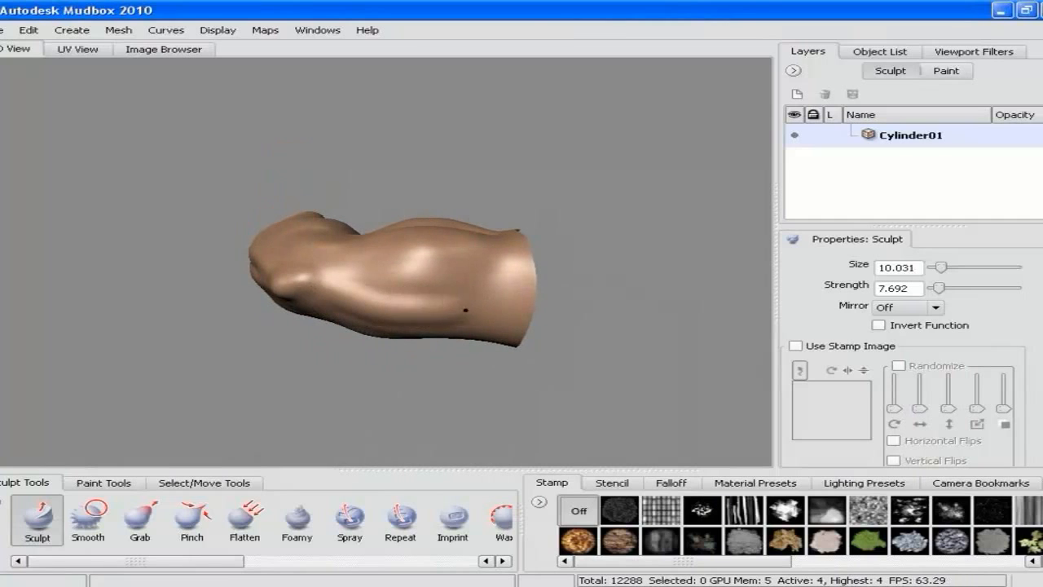
pyautogui.moveTo(605, 294)
pyautogui.keyDown('alt'); pyautogui.mouseDown()
pyautogui.moveTo(596, 367)
pyautogui.moveTo(496, 252)
pyautogui.moveTo(496, 261)
pyautogui.mouseUp(); pyautogui.keyUp('alt')
pyautogui.click(104, 512)
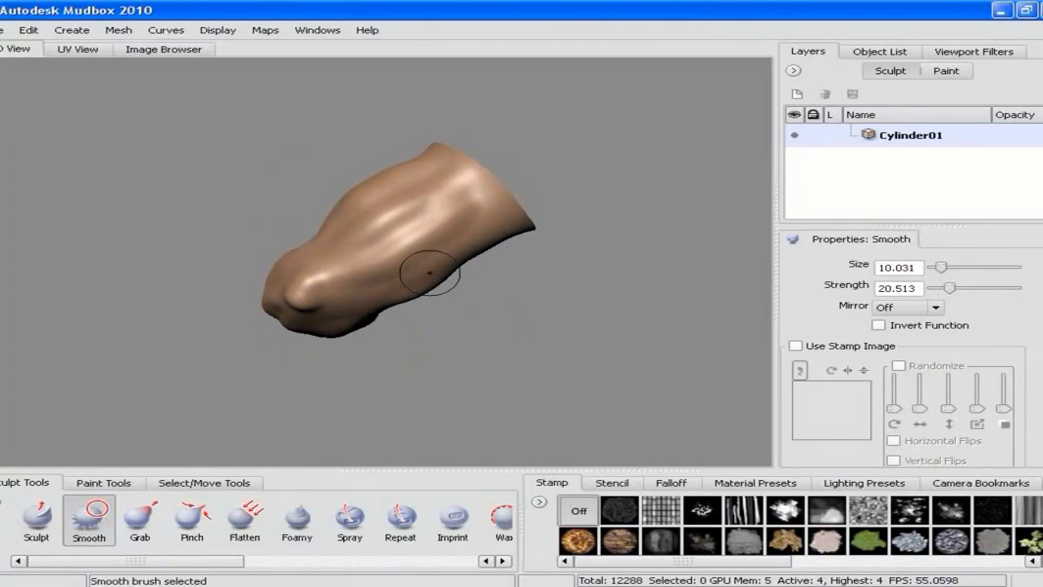
# - Raise the biceps crest and adjust its edge at the elbow crease with the Grab brush sized about 15
pyautogui.moveTo(468, 196)
pyautogui.keyDown('alt'); pyautogui.mouseDown()
pyautogui.moveTo(605, 244)
pyautogui.moveTo(612, 288)
pyautogui.moveTo(589, 286)
pyautogui.moveTo(592, 320)
pyautogui.moveTo(587, 289)
pyautogui.mouseUp(); pyautogui.keyUp('alt')
pyautogui.click(145, 528)
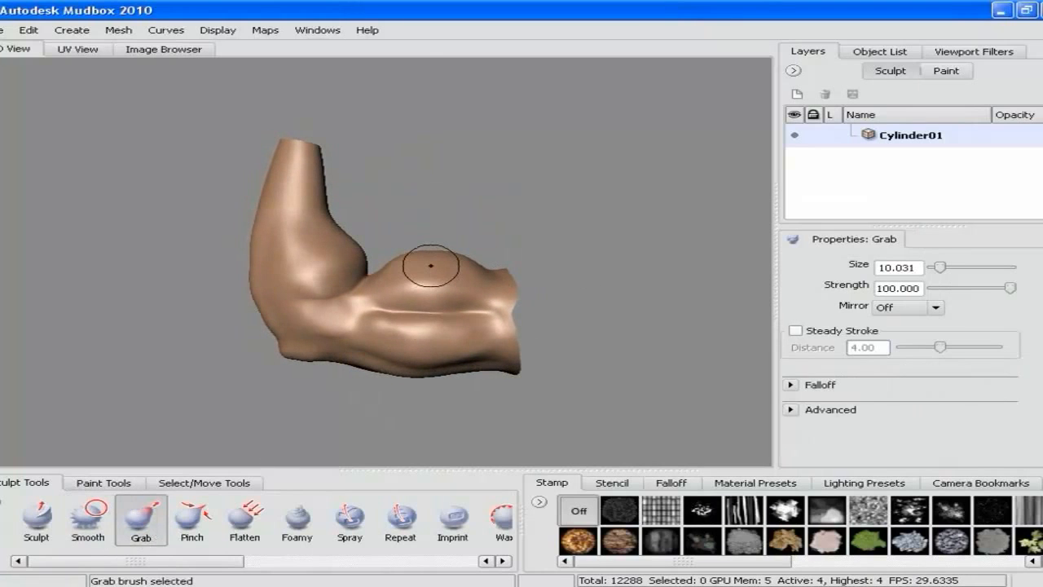
pyautogui.press('b')
pyautogui.moveTo(431, 266); pyautogui.dragTo(430, 252)
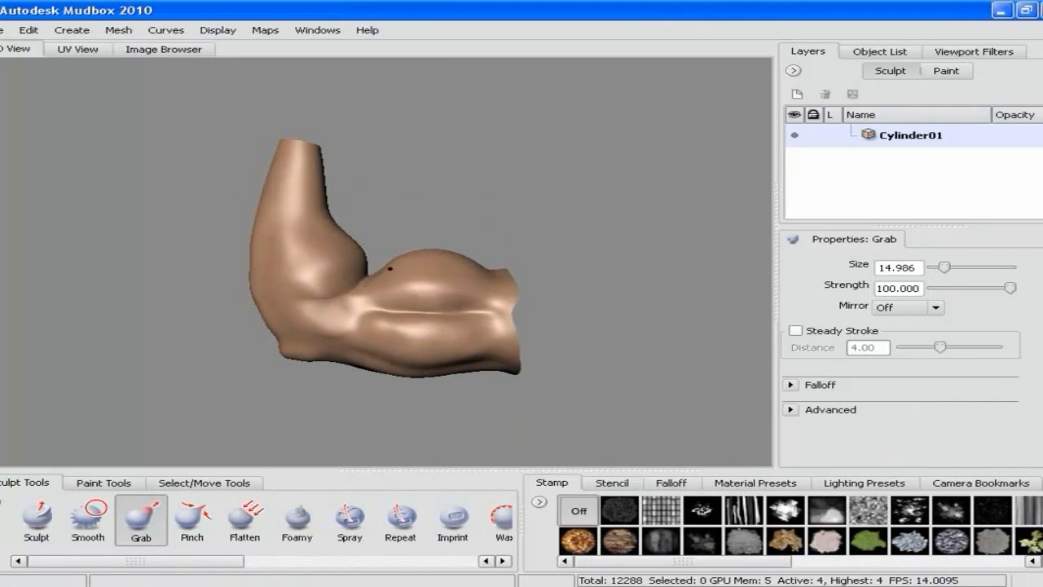
pyautogui.moveTo(373, 277); pyautogui.dragTo(366, 273)
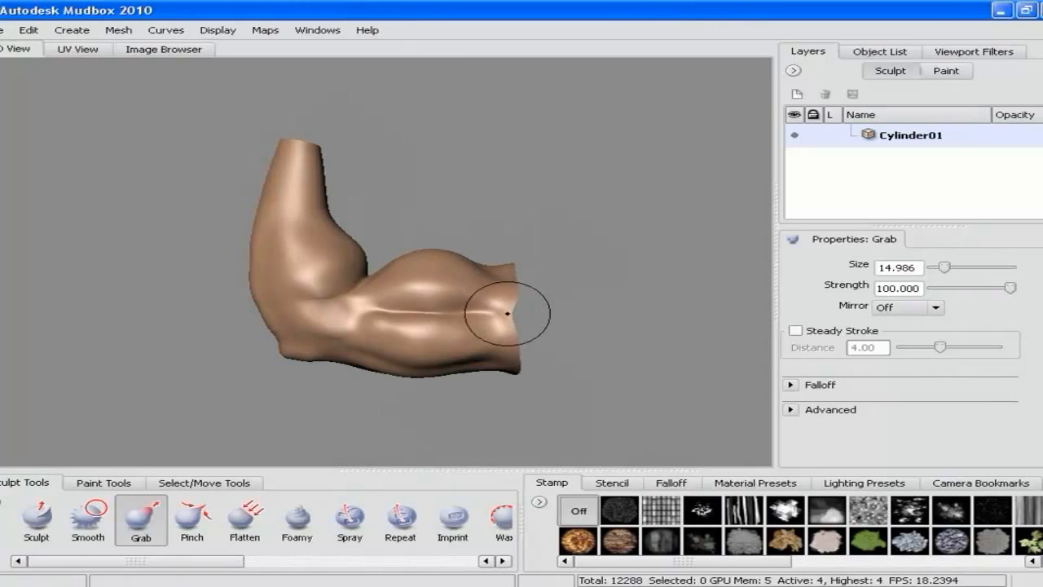
# - Try to swell the upper arm muscles with the Bulge brush sized about 15 at strength 25, and undo the strokes
pyautogui.moveTo(236, 305)
pyautogui.keyDown('alt'); pyautogui.mouseDown()
pyautogui.moveTo(508, 305)
pyautogui.moveTo(492, 316)
pyautogui.moveTo(449, 296)
pyautogui.moveTo(453, 284)
pyautogui.moveTo(407, 303)
pyautogui.mouseUp(); pyautogui.keyUp('alt')
pyautogui.moveTo(222, 561)
pyautogui.mouseDown()
pyautogui.moveTo(452, 565)
pyautogui.moveTo(188, 577)
pyautogui.moveTo(401, 572)
pyautogui.mouseUp()
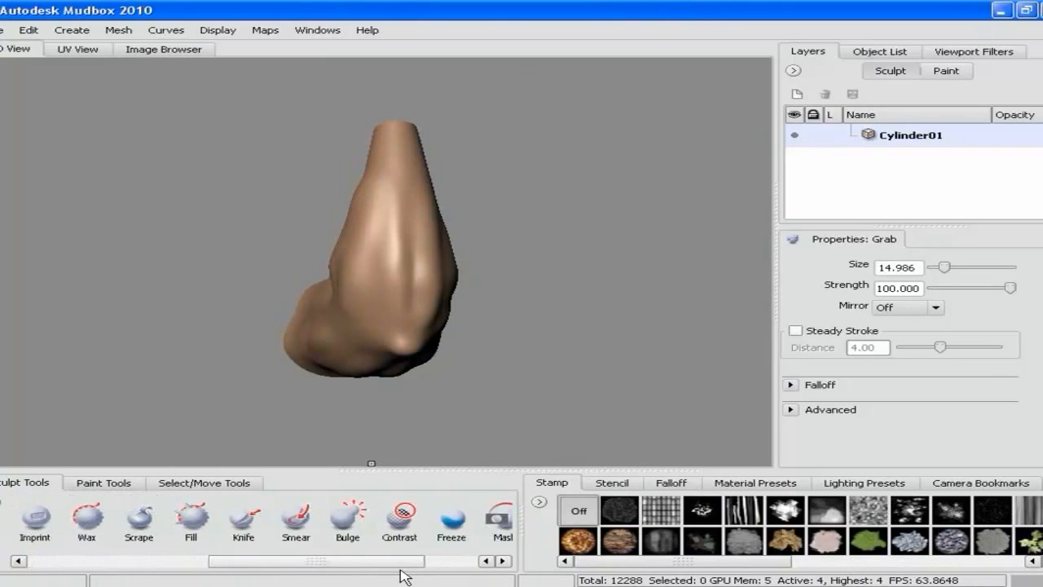
pyautogui.click(348, 520)
pyautogui.moveTo(396, 315)
pyautogui.keyDown('alt'); pyautogui.mouseDown()
pyautogui.moveTo(393, 293)
pyautogui.moveTo(428, 261)
pyautogui.moveTo(419, 252)
pyautogui.moveTo(436, 265)
pyautogui.mouseUp(); pyautogui.keyUp('alt')
pyautogui.keyDown('alt'); pyautogui.moveTo(620, 309); pyautogui.dragTo(457, 326); pyautogui.keyUp('alt')
pyautogui.moveTo(359, 296)
pyautogui.mouseDown()
pyautogui.moveTo(382, 296)
pyautogui.moveTo(374, 308)
pyautogui.moveTo(559, 277)
pyautogui.mouseUp()
pyautogui.hotkey('ctrl', 'z')
pyautogui.hotkey('ctrl', 'z')
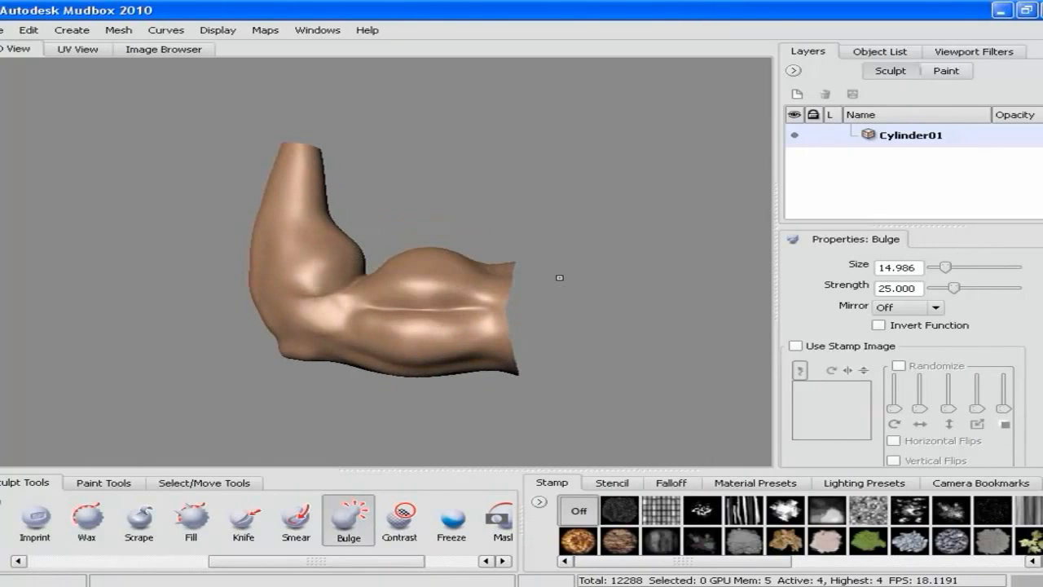
pyautogui.hotkey('ctrl', 'z')
# - Raise the biceps peak and pull the triceps underside downward with the Grab brush sized about 22
pyautogui.press('b')
pyautogui.moveTo(450, 263); pyautogui.dragTo(473, 265)
pyautogui.moveTo(565, 291)
pyautogui.keyDown('alt'); pyautogui.mouseDown()
pyautogui.moveTo(582, 284)
pyautogui.moveTo(421, 293)
pyautogui.moveTo(706, 261)
pyautogui.mouseUp(); pyautogui.keyUp('alt')
pyautogui.moveTo(401, 378); pyautogui.dragTo(498, 372)
pyautogui.moveTo(269, 562); pyautogui.dragTo(66, 567)
pyautogui.click(140, 519)
pyautogui.moveTo(434, 365)
pyautogui.mouseDown()
pyautogui.moveTo(433, 374)
pyautogui.moveTo(484, 377)
pyautogui.mouseUp()
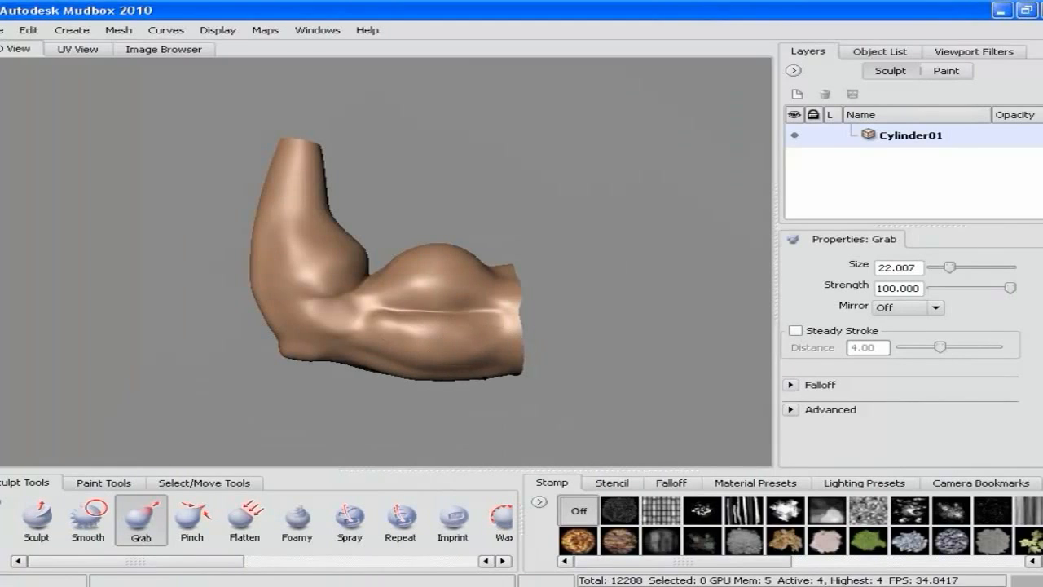
# - Fill out the triceps underside from the rear and outer side of the arm with the Grab brush, deepening the dip near the elbow
pyautogui.moveTo(367, 371)
pyautogui.mouseDown()
pyautogui.moveTo(367, 361)
pyautogui.moveTo(421, 380)
pyautogui.moveTo(555, 321)
pyautogui.mouseUp()
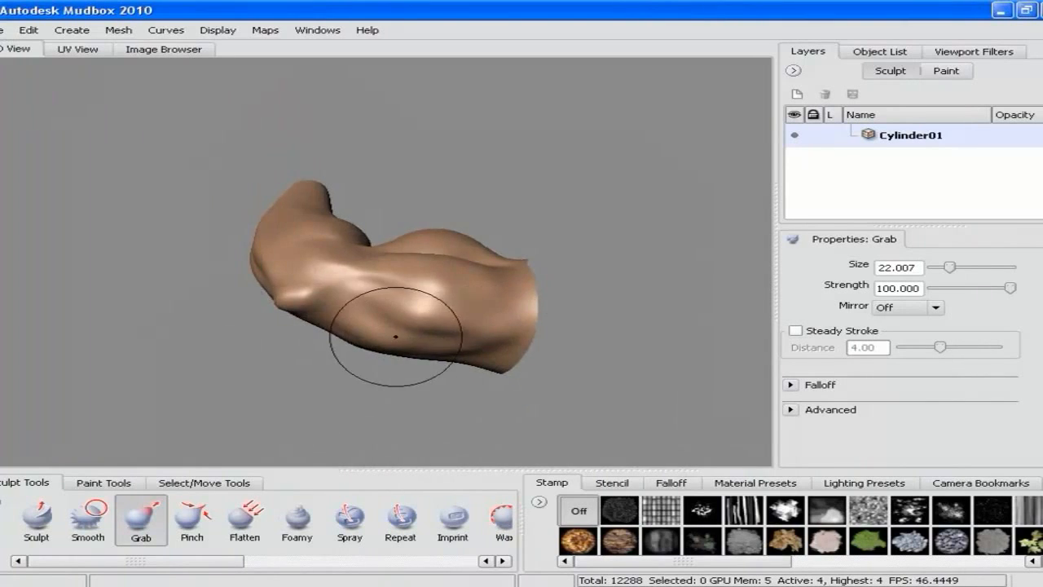
pyautogui.keyDown('alt'); pyautogui.moveTo(412, 331); pyautogui.dragTo(541, 357); pyautogui.keyUp('alt')
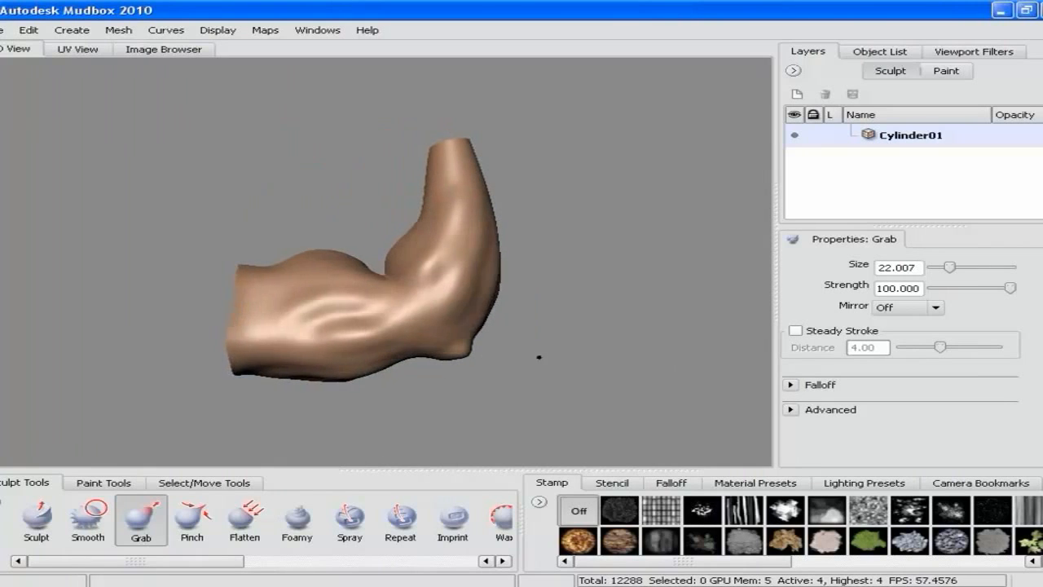
pyautogui.moveTo(293, 369); pyautogui.dragTo(277, 383)
pyautogui.moveTo(346, 381); pyautogui.dragTo(341, 379)
pyautogui.keyDown('alt'); pyautogui.moveTo(554, 345); pyautogui.dragTo(424, 336); pyautogui.keyUp('alt')
# - Reshape the biceps at the elbow crease and the upper edge of the shoulder end with the Grab brush, keeping its size about 22
pyautogui.moveTo(332, 226)
pyautogui.mouseDown()
pyautogui.moveTo(357, 271)
pyautogui.moveTo(380, 272)
pyautogui.mouseUp()
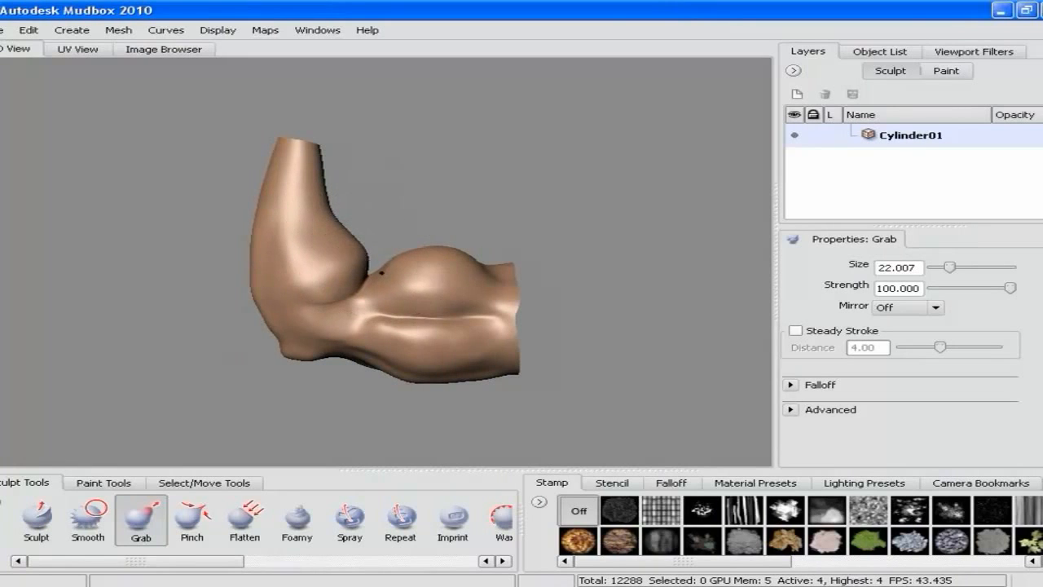
pyautogui.moveTo(509, 269); pyautogui.dragTo(510, 264)
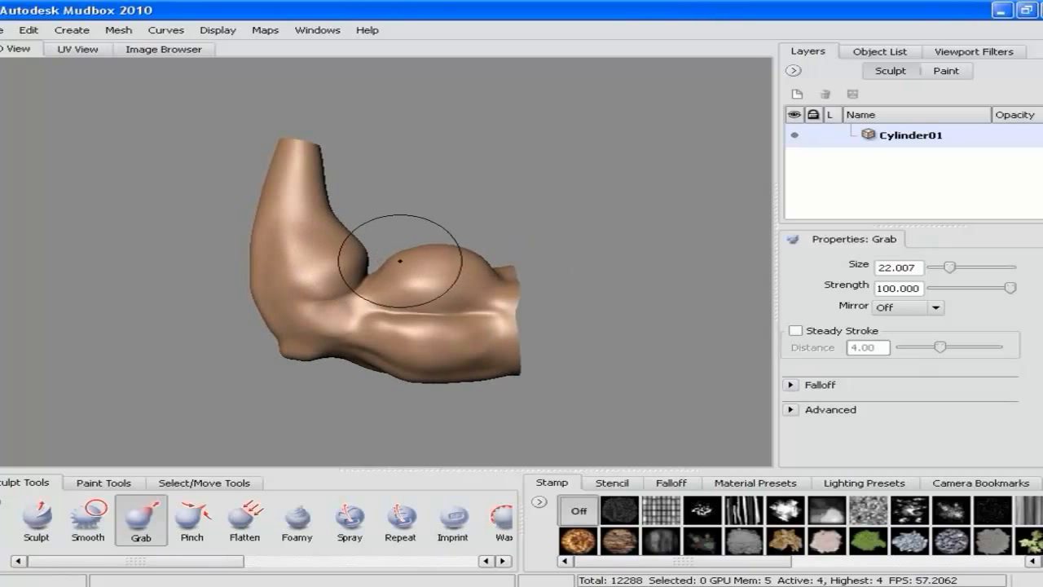
pyautogui.moveTo(583, 359)
pyautogui.keyDown('alt'); pyautogui.mouseDown()
pyautogui.moveTo(611, 364)
pyautogui.moveTo(584, 358)
pyautogui.mouseUp(); pyautogui.keyUp('alt')
pyautogui.keyDown('alt'); pyautogui.moveTo(591, 333); pyautogui.dragTo(588, 285, button='right'); pyautogui.keyUp('alt')
pyautogui.keyDown('alt'); pyautogui.moveTo(335, 304); pyautogui.dragTo(613, 310); pyautogui.keyUp('alt')
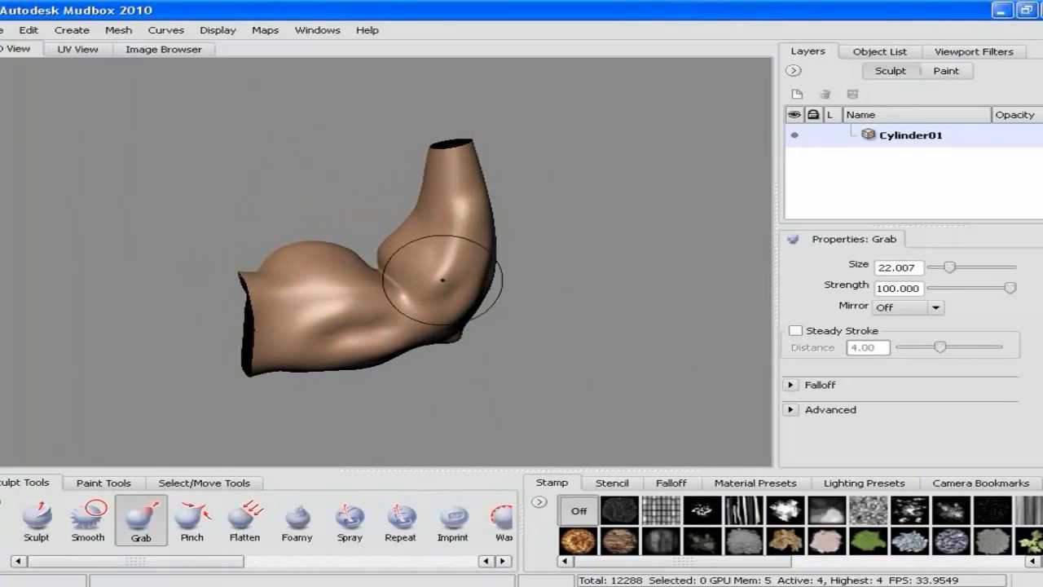
pyautogui.moveTo(430, 272)
pyautogui.keyDown('alt'); pyautogui.mouseDown()
pyautogui.moveTo(463, 299)
pyautogui.moveTo(554, 312)
pyautogui.moveTo(492, 321)
pyautogui.moveTo(350, 303)
pyautogui.mouseUp(); pyautogui.keyUp('alt')
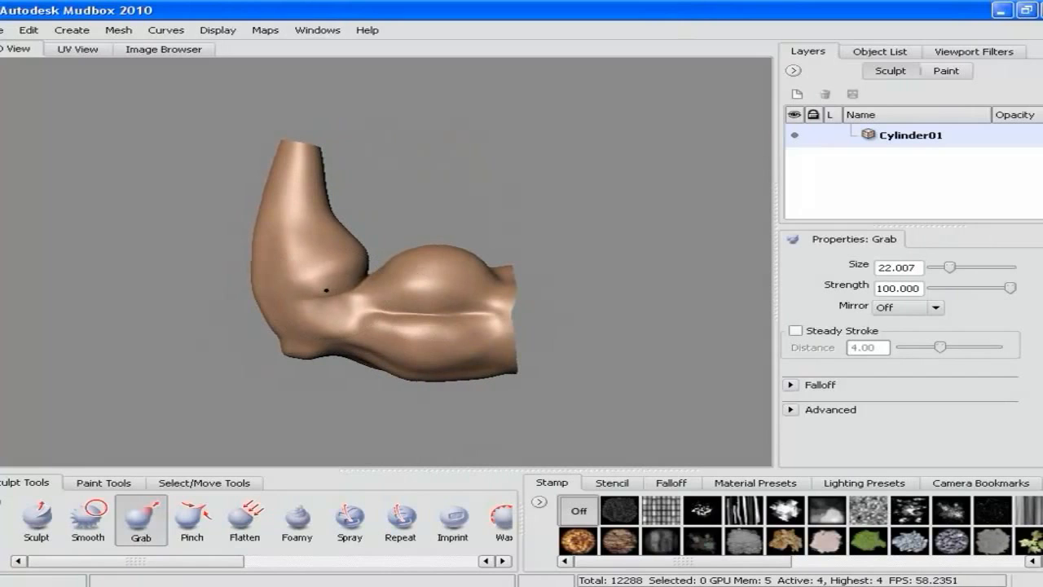
# - Sculpt muscle ridges on the back of the triceps above the elbow with the Sculpt brush sized about 6.3
pyautogui.moveTo(321, 337)
pyautogui.keyDown('alt'); pyautogui.mouseDown()
pyautogui.moveTo(410, 296)
pyautogui.moveTo(540, 298)
pyautogui.moveTo(413, 308)
pyautogui.mouseUp(); pyautogui.keyUp('alt')
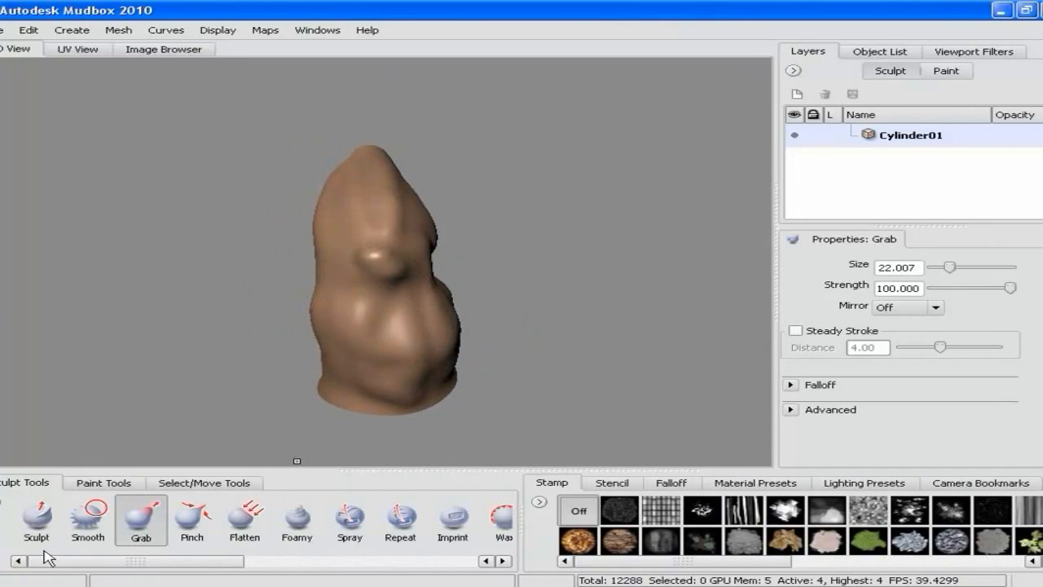
pyautogui.click(37, 520)
pyautogui.press('b')
pyautogui.moveTo(400, 307)
pyautogui.mouseDown()
pyautogui.moveTo(357, 295)
pyautogui.moveTo(370, 363)
pyautogui.mouseUp()
pyautogui.keyDown('alt'); pyautogui.moveTo(468, 363); pyautogui.dragTo(392, 319); pyautogui.keyUp('alt')
pyautogui.keyDown('alt'); pyautogui.moveTo(540, 390); pyautogui.dragTo(537, 361); pyautogui.keyUp('alt')
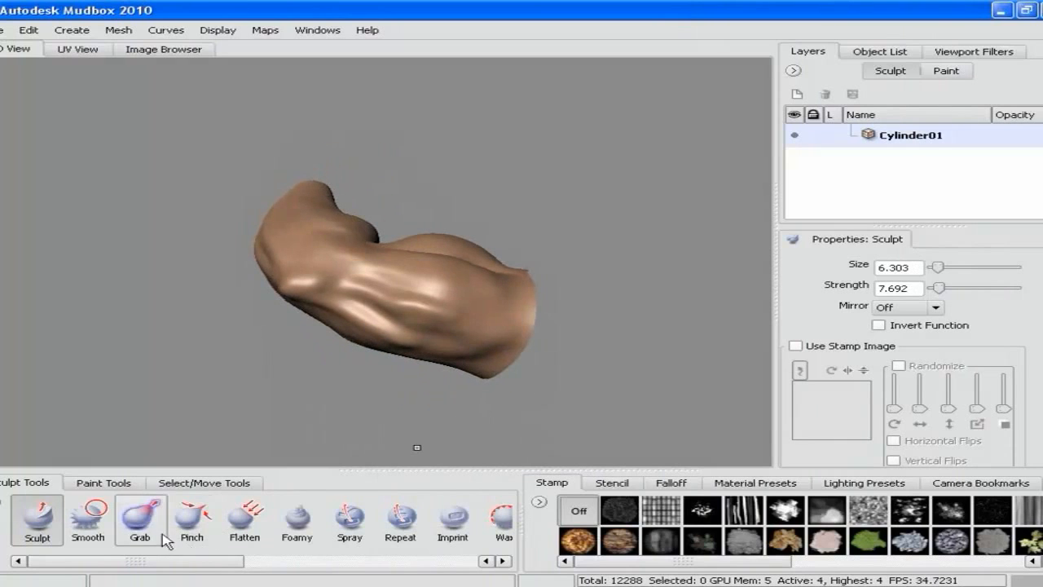
# - Blend the new triceps ridges with the Smooth brush at strength 3.846 and size about 12.6
pyautogui.click(88, 519)
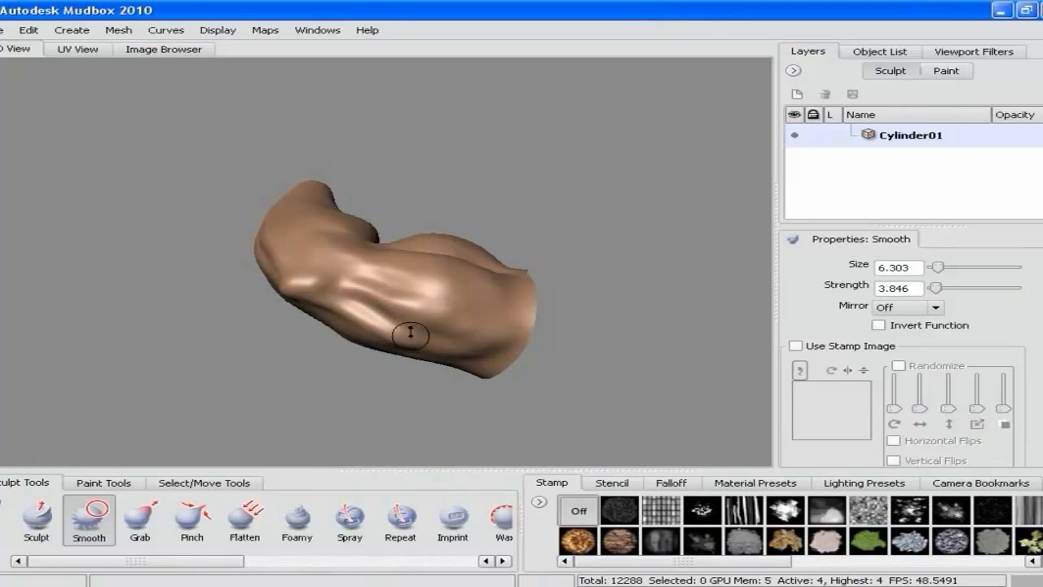
pyautogui.moveTo(410, 333)
pyautogui.mouseDown()
pyautogui.moveTo(465, 368)
pyautogui.moveTo(426, 287)
pyautogui.mouseUp()
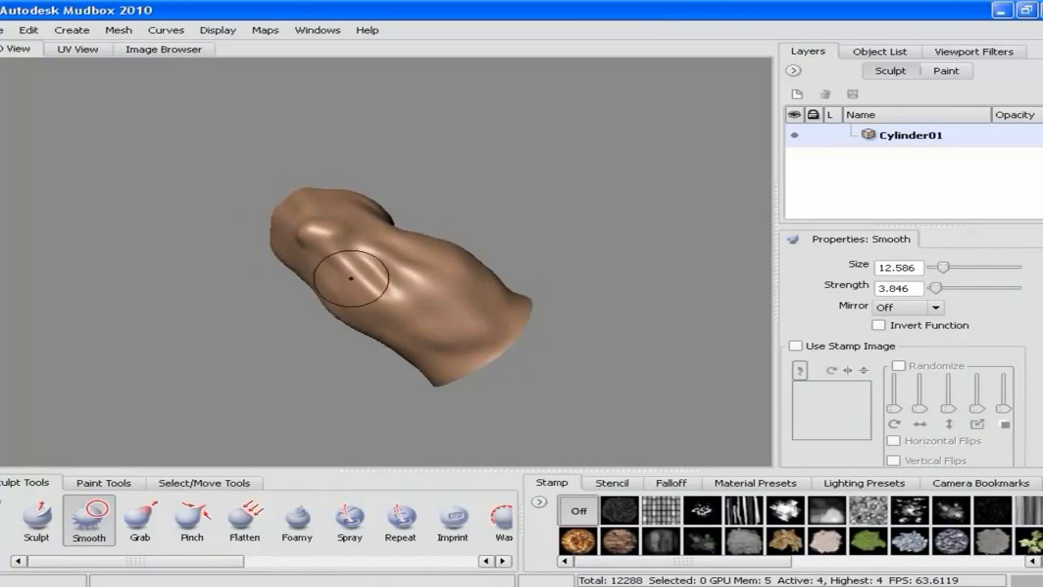
pyautogui.moveTo(427, 342)
pyautogui.keyDown('alt'); pyautogui.mouseDown()
pyautogui.moveTo(443, 310)
pyautogui.moveTo(478, 349)
pyautogui.moveTo(452, 287)
pyautogui.moveTo(299, 321)
pyautogui.moveTo(310, 298)
pyautogui.moveTo(291, 345)
pyautogui.mouseUp(); pyautogui.keyUp('alt')
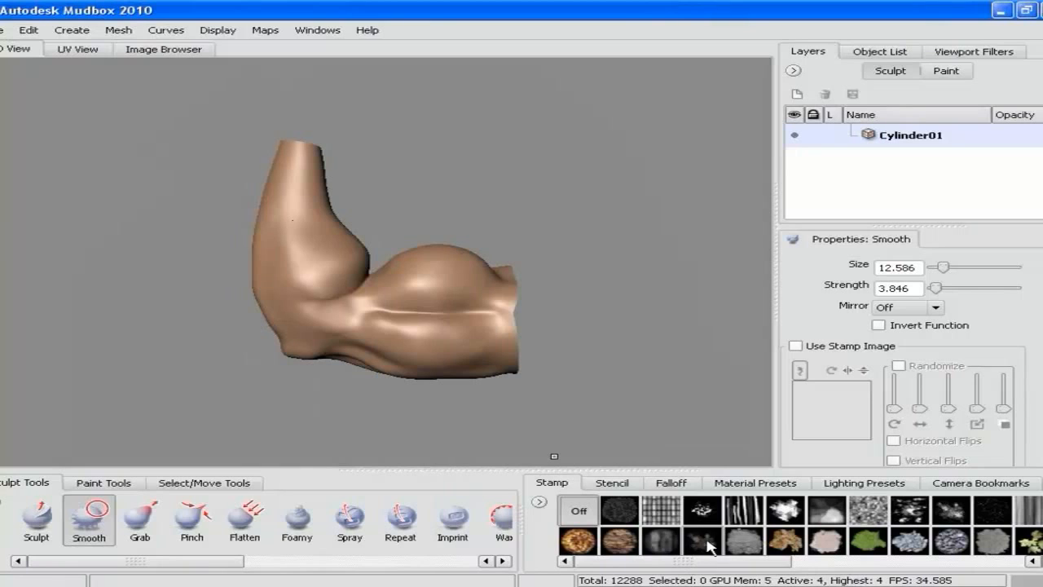
# - Subdivide the arm to level 5, and sculpt a thin vein along the top of the biceps with the Sculpt brush sized about 1.2
pyautogui.moveTo(411, 223)
pyautogui.keyDown('alt'); pyautogui.mouseDown()
pyautogui.moveTo(410, 277)
pyautogui.moveTo(429, 266)
pyautogui.mouseUp(); pyautogui.keyUp('alt')
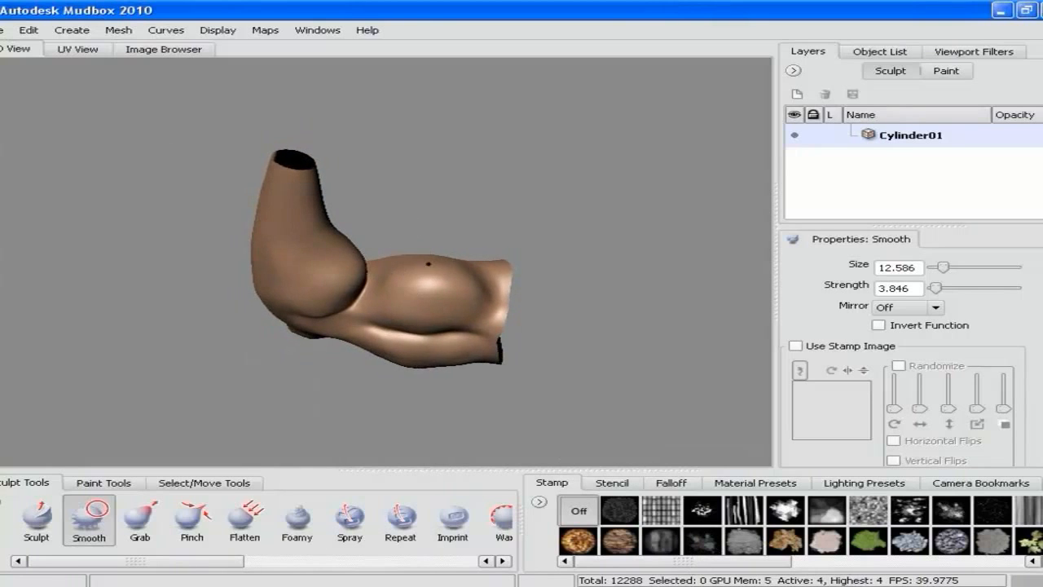
pyautogui.keyDown('alt'); pyautogui.moveTo(428, 266); pyautogui.dragTo(431, 335, button='right'); pyautogui.keyUp('alt')
pyautogui.keyDown('alt'); pyautogui.moveTo(431, 334); pyautogui.dragTo(435, 252); pyautogui.keyUp('alt')
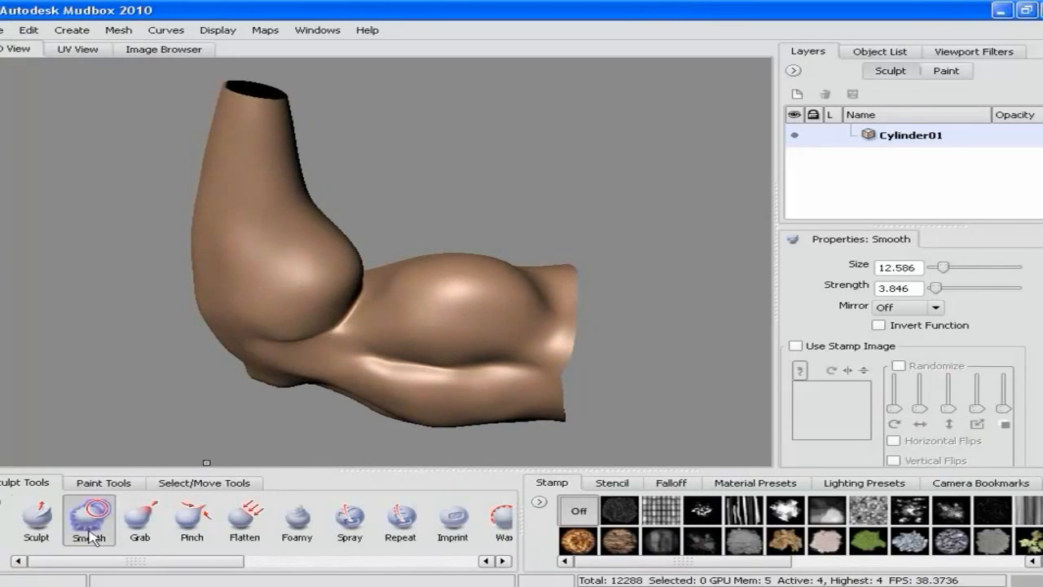
pyautogui.click(37, 521)
pyautogui.press('b')
pyautogui.moveTo(491, 277); pyautogui.dragTo(449, 276)
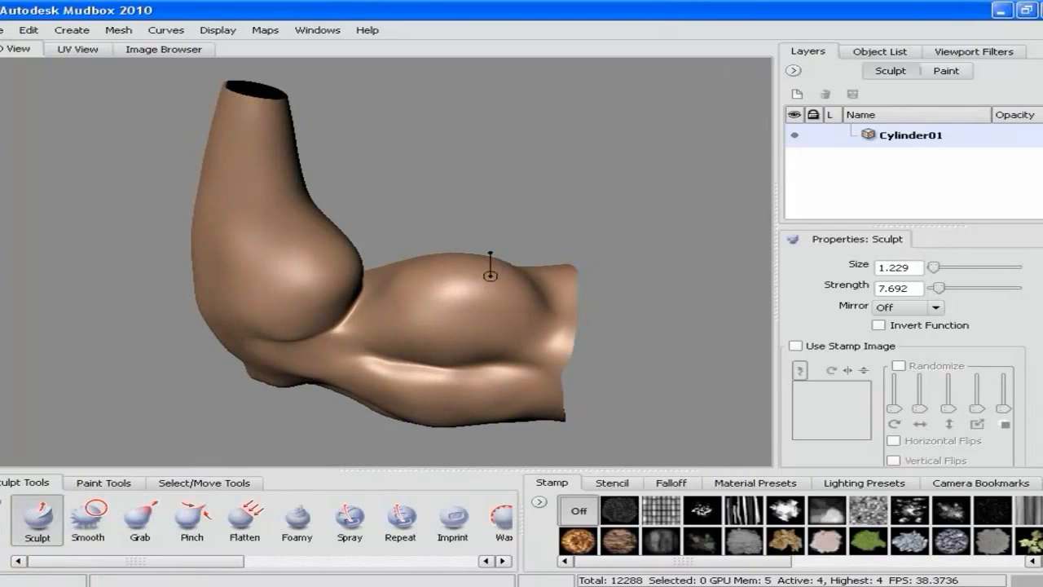
pyautogui.keyDown('alt'); pyautogui.moveTo(594, 259); pyautogui.dragTo(518, 293); pyautogui.keyUp('alt')
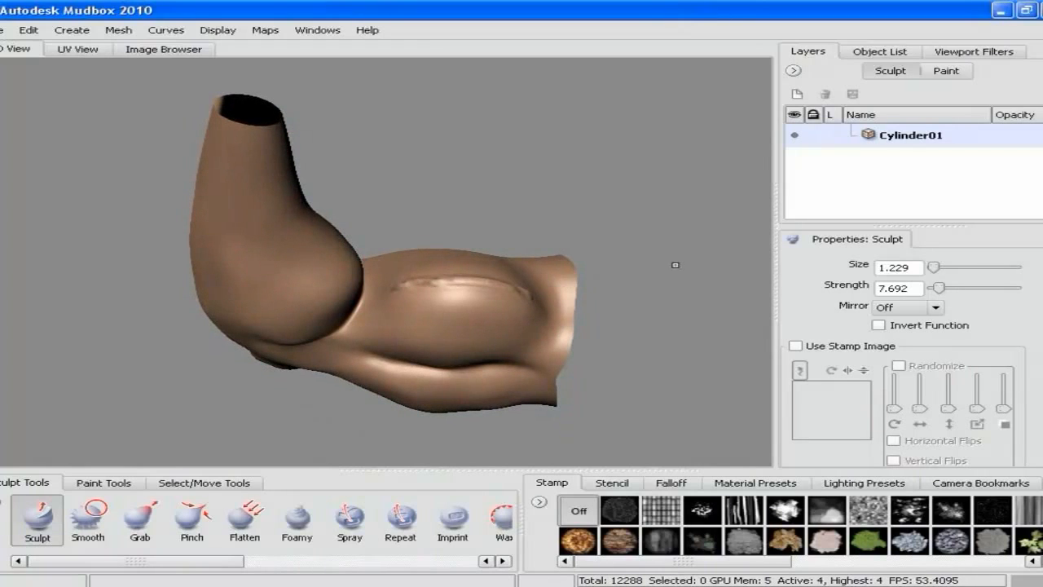
pyautogui.hotkey('ctrl', 'z')
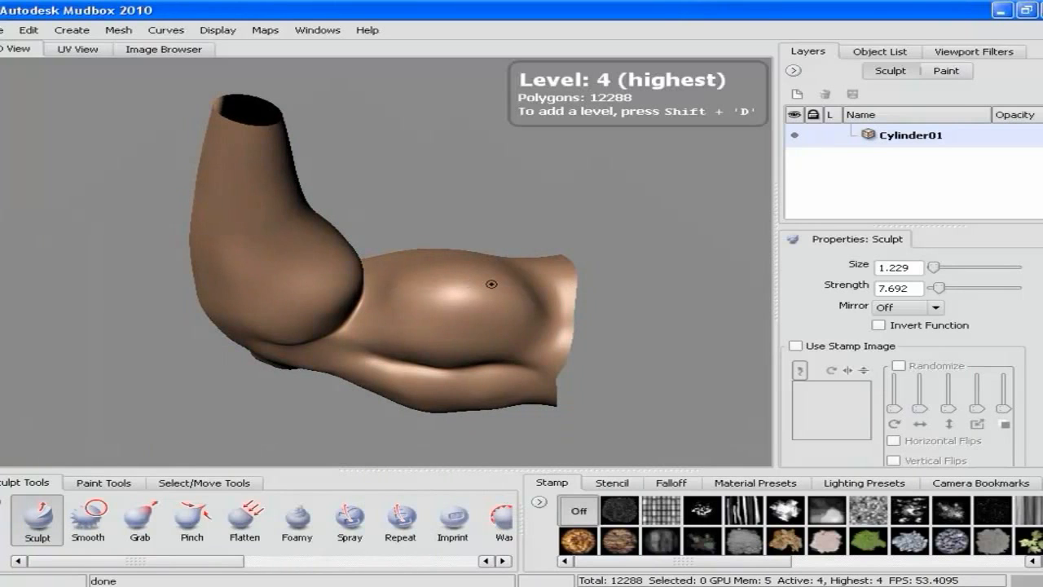
pyautogui.hotkey('shift', 'd')
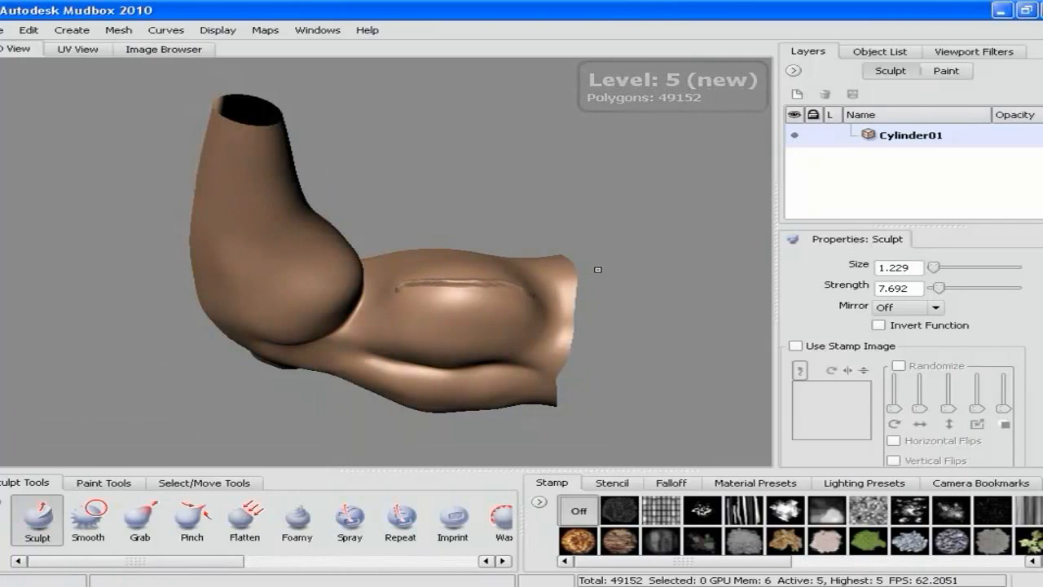
# - Subdivide the arm to level 6 and turn on Steady Stroke at distance 4.00 for the Sculpt brush
pyautogui.hotkey('shift', 'd')
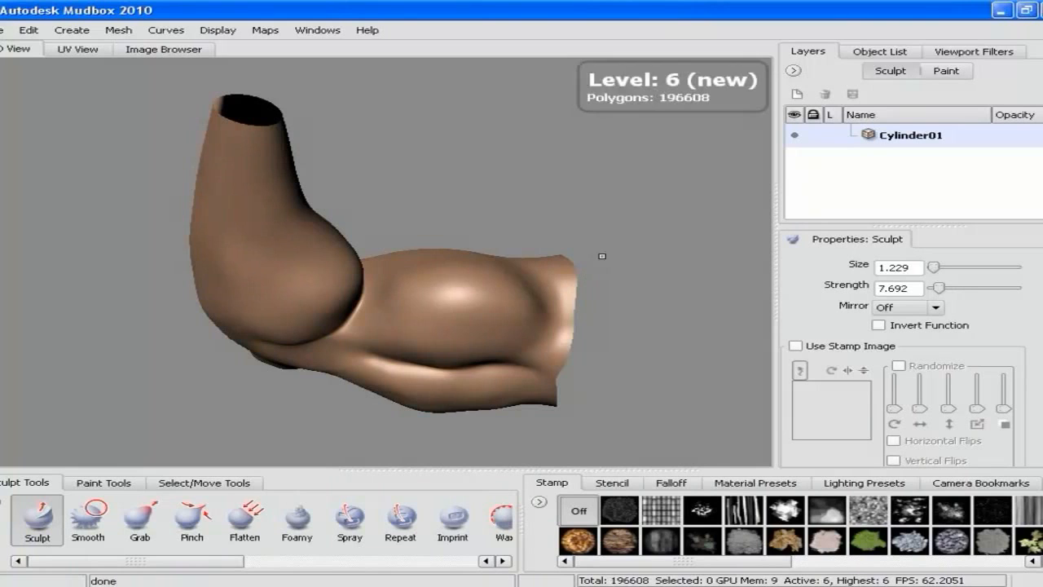
pyautogui.moveTo(528, 284)
pyautogui.mouseDown()
pyautogui.moveTo(479, 268)
pyautogui.moveTo(411, 282)
pyautogui.mouseUp()
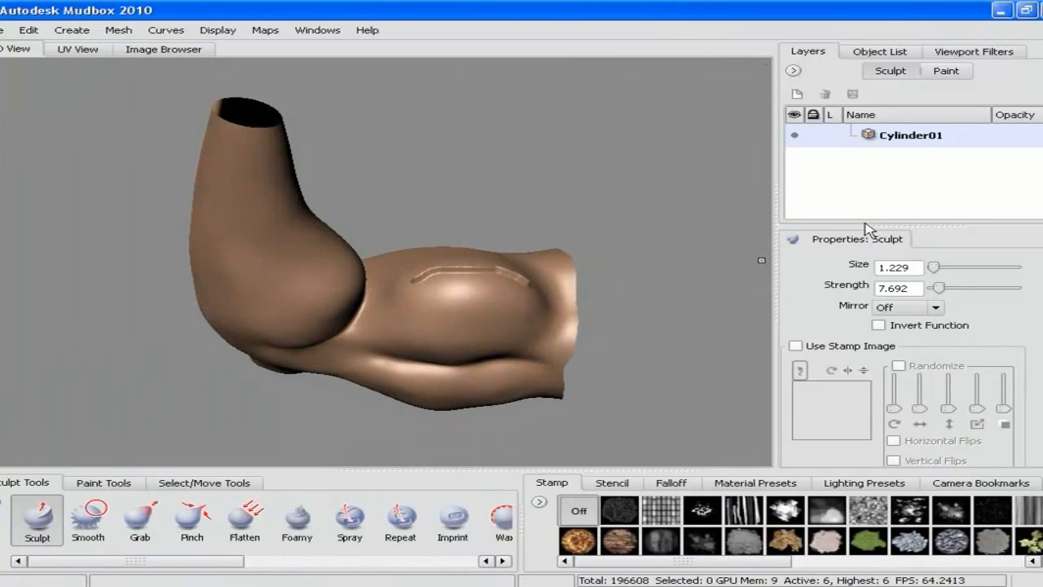
pyautogui.hotkey('ctrl', 'z')
pyautogui.keyDown('alt'); pyautogui.moveTo(658, 279); pyautogui.dragTo(644, 279); pyautogui.keyUp('alt')
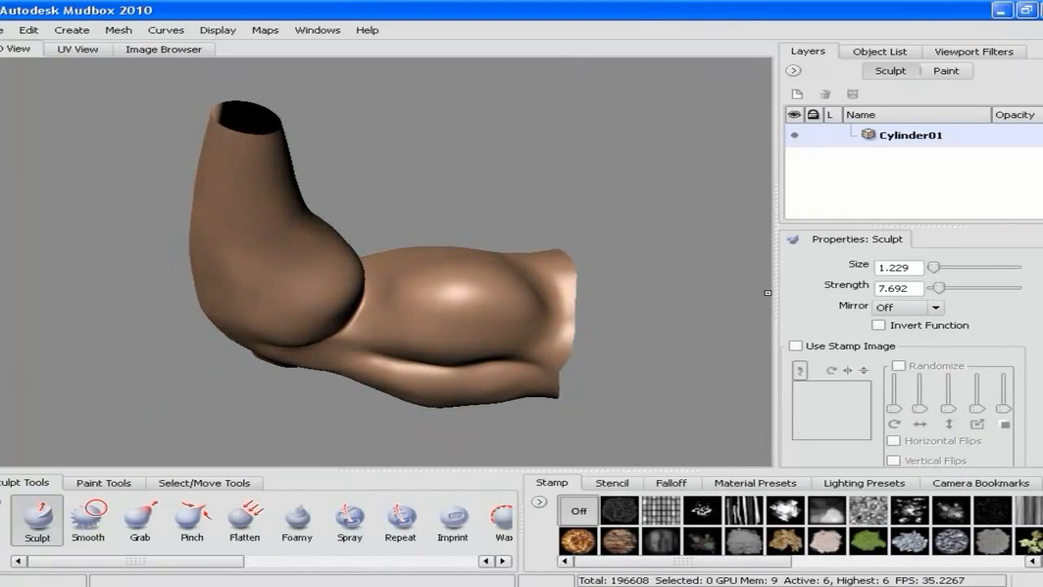
pyautogui.scroll(-5, 904, 359)
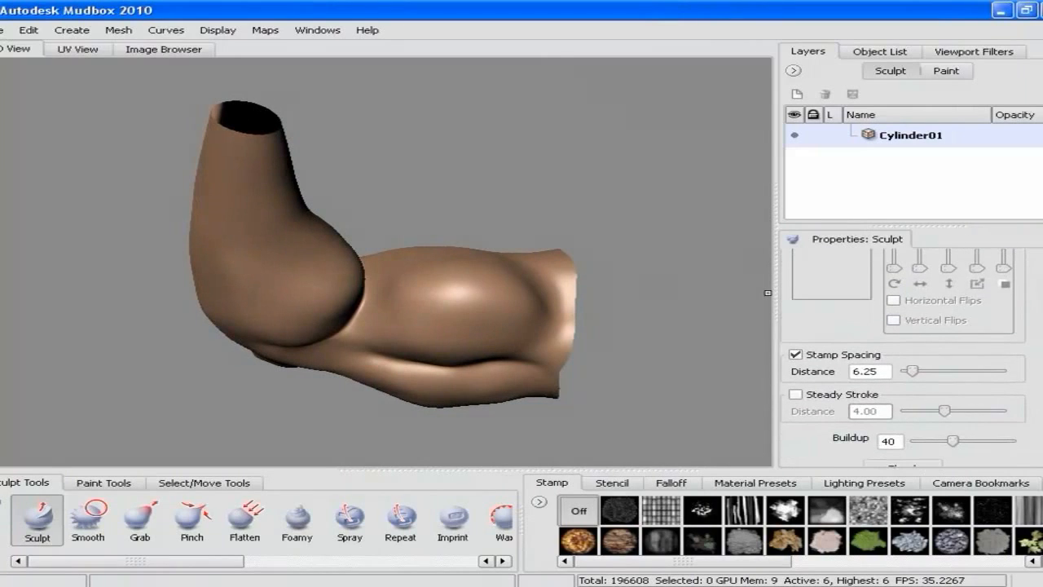
pyautogui.scroll(-2, 904, 359)
pyautogui.click(813, 358)
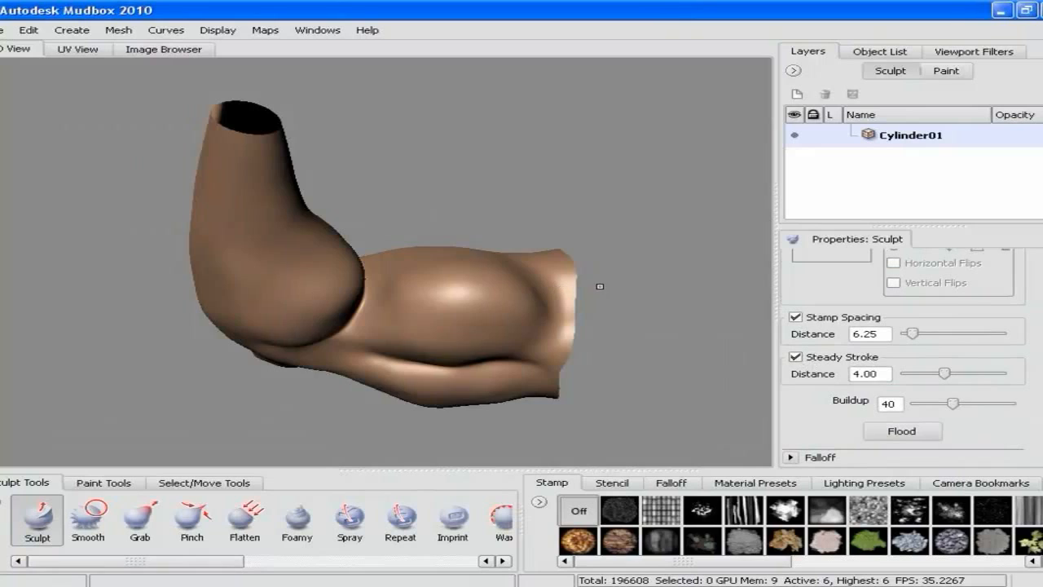
# - Try a vein along the top of the biceps with the Sculpt brush, and test the Smear brush on the same area
pyautogui.keyDown('alt'); pyautogui.moveTo(600, 286); pyautogui.dragTo(540, 291); pyautogui.keyUp('alt')
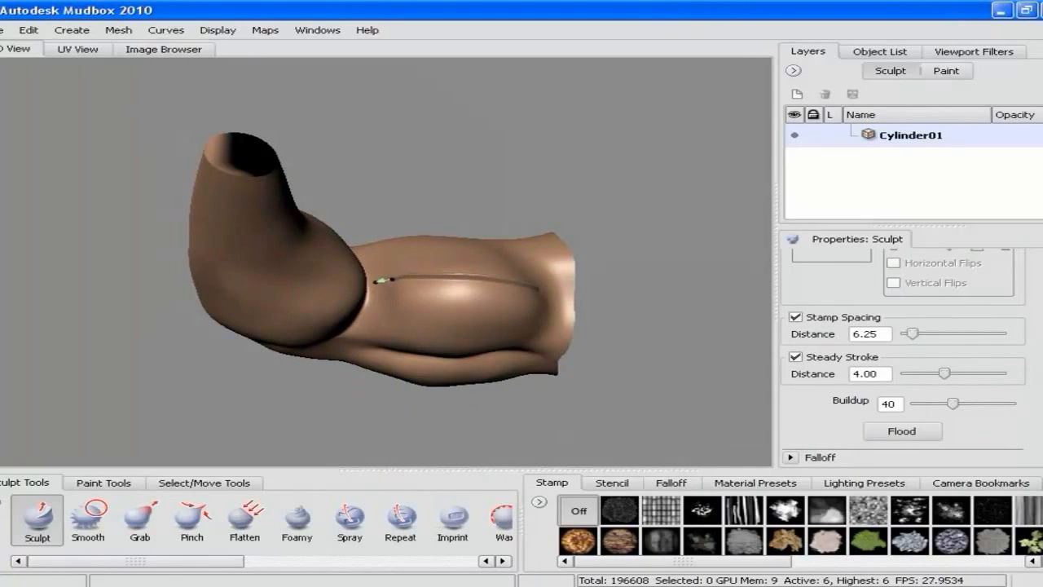
pyautogui.keyDown('alt'); pyautogui.moveTo(499, 305); pyautogui.dragTo(488, 240); pyautogui.keyUp('alt')
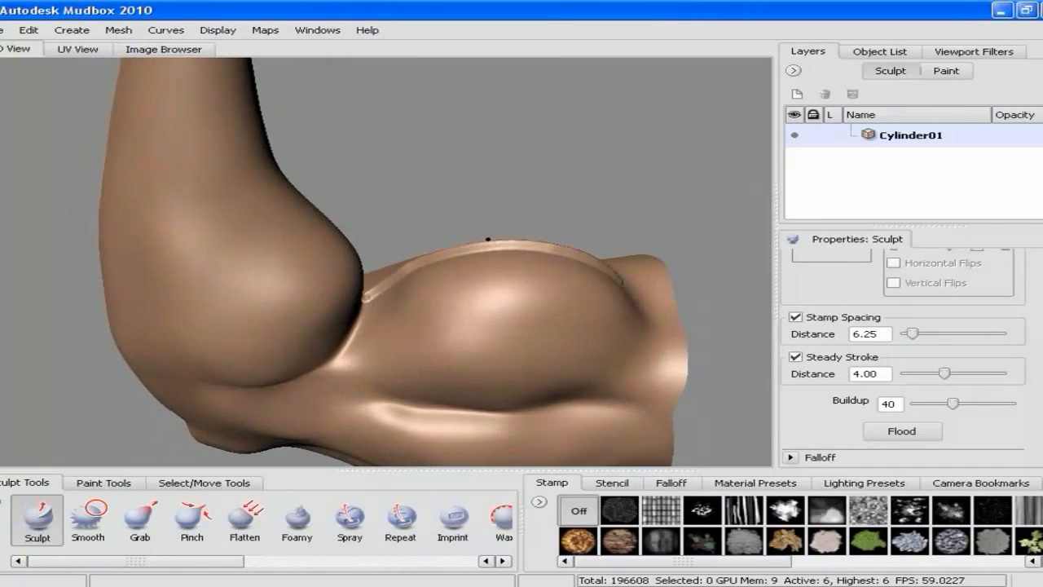
pyautogui.hotkey('ctrl', 'z')
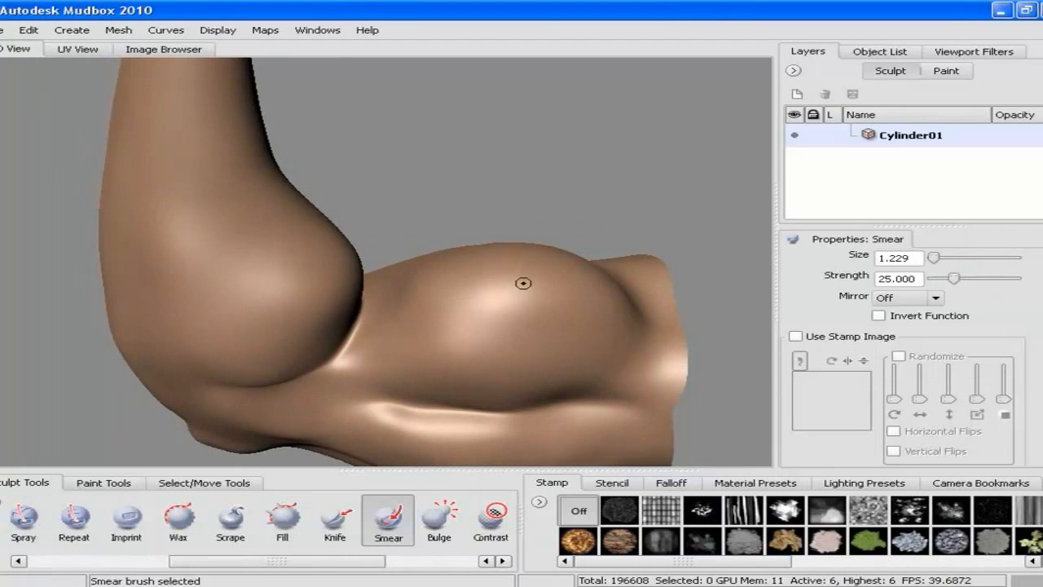
pyautogui.moveTo(532, 263); pyautogui.dragTo(462, 282)
pyautogui.hotkey('ctrl', 'z')
pyautogui.click(439, 520)
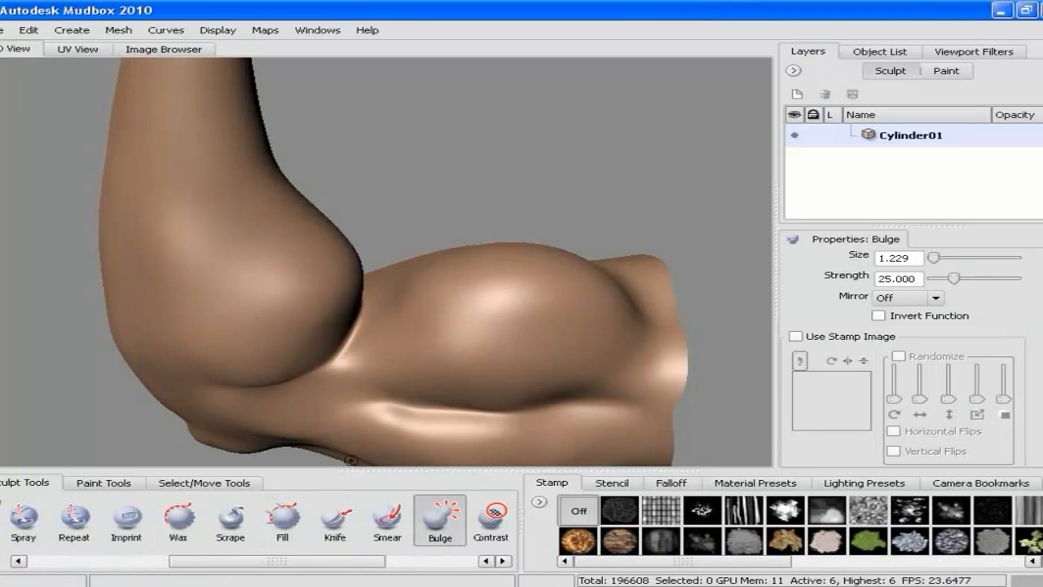
pyautogui.moveTo(264, 570); pyautogui.dragTo(123, 568)
pyautogui.click(37, 519)
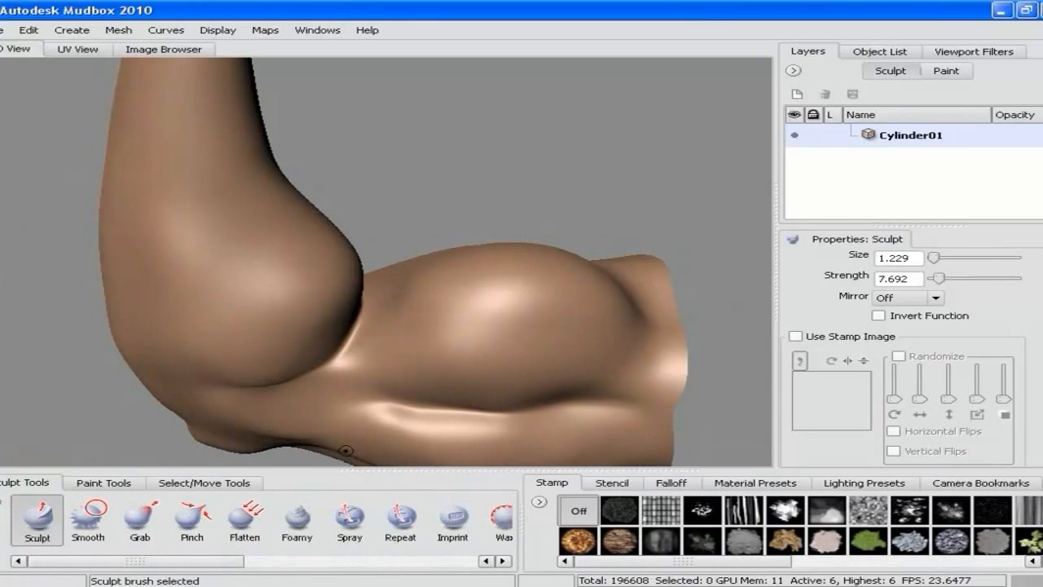
# - Sculpt a vein over the top of the biceps from the shoulder end to the elbow crease, size 1.229 and strength 5.128
pyautogui.keyDown('alt'); pyautogui.moveTo(412, 336); pyautogui.dragTo(407, 296); pyautogui.keyUp('alt')
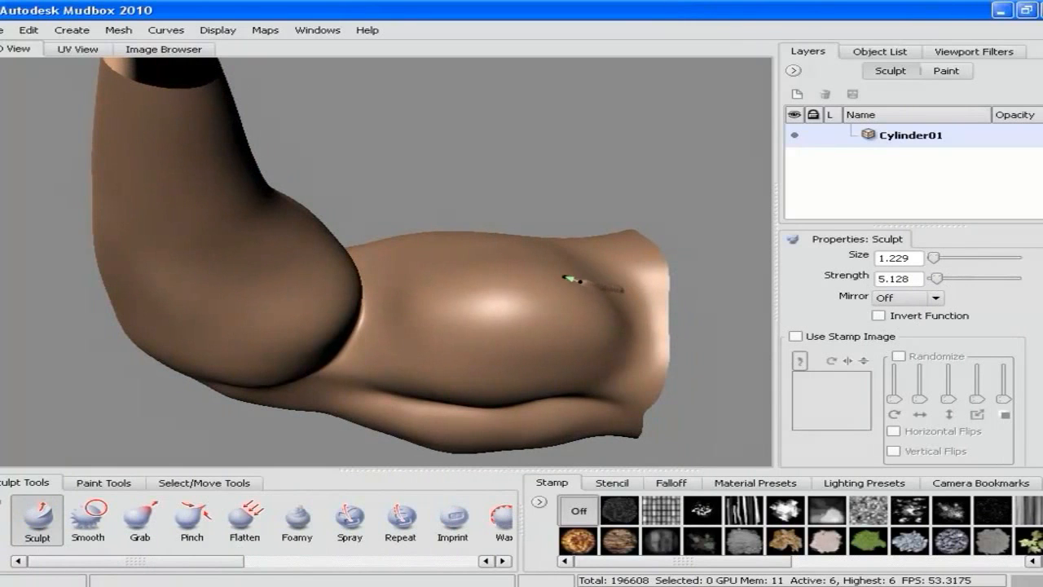
pyautogui.moveTo(495, 268); pyautogui.dragTo(444, 272)
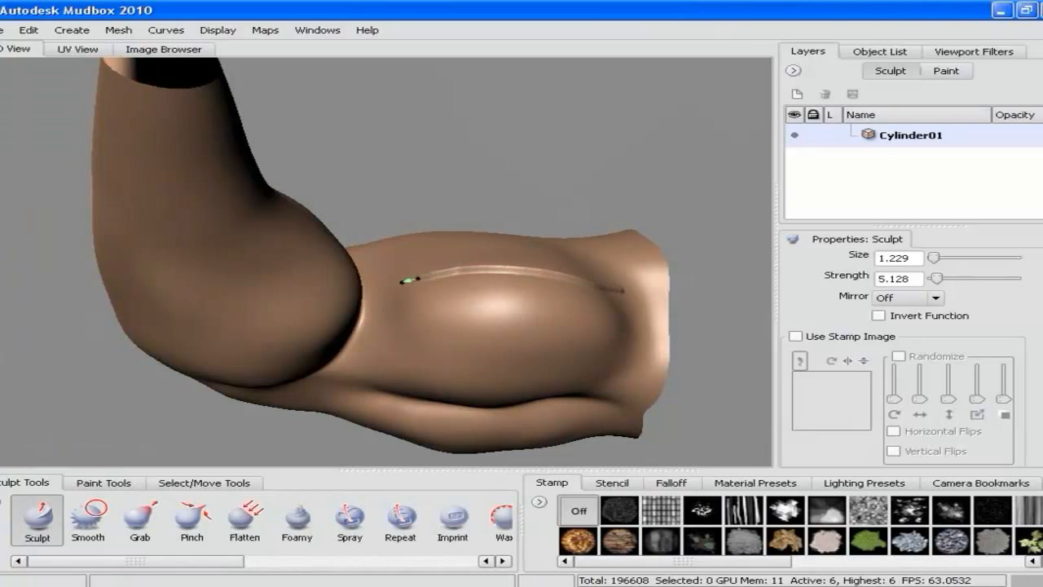
pyautogui.keyDown('alt'); pyautogui.moveTo(428, 314); pyautogui.dragTo(501, 350); pyautogui.keyUp('alt')
# - Soften the biceps vein along its length with the Smooth brush at size 5.938 and strength 3.846
pyautogui.click(86, 522)
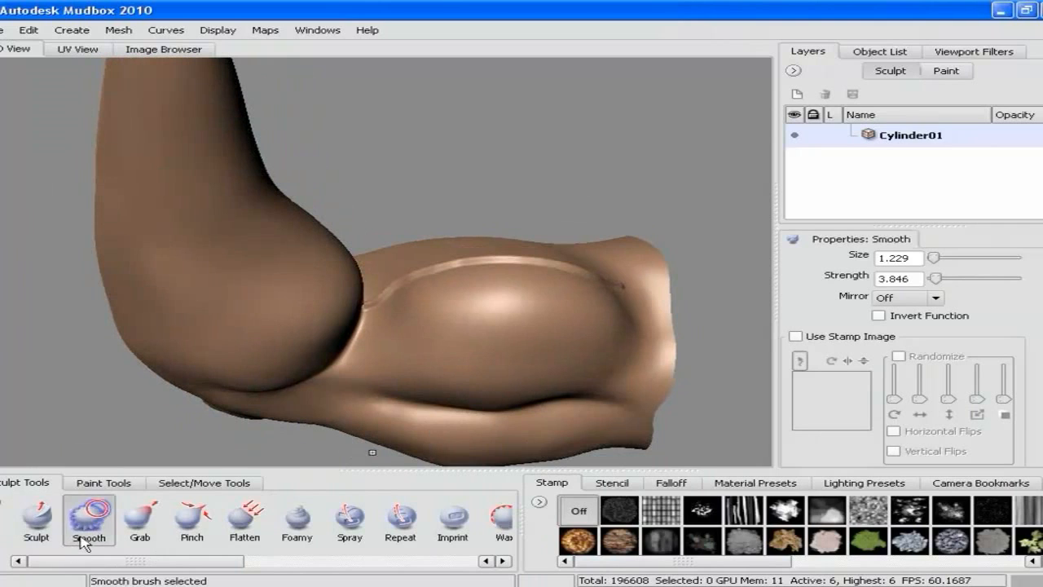
pyautogui.press('b')
pyautogui.moveTo(423, 277)
pyautogui.mouseDown()
pyautogui.moveTo(413, 264)
pyautogui.moveTo(410, 275)
pyautogui.moveTo(530, 248)
pyautogui.moveTo(578, 263)
pyautogui.moveTo(624, 283)
pyautogui.moveTo(592, 340)
pyautogui.mouseUp()
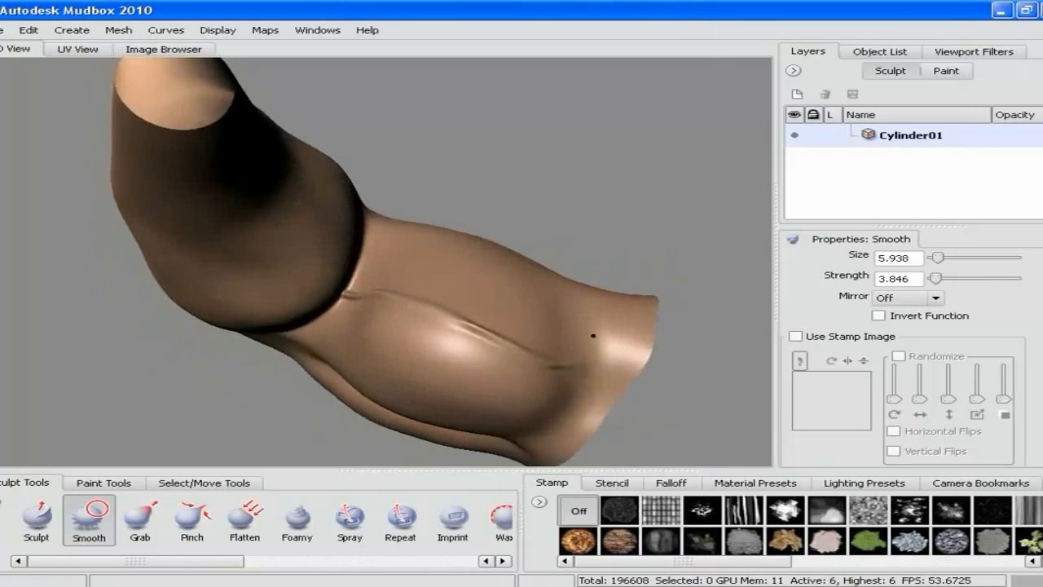
pyautogui.moveTo(469, 324); pyautogui.dragTo(571, 376)
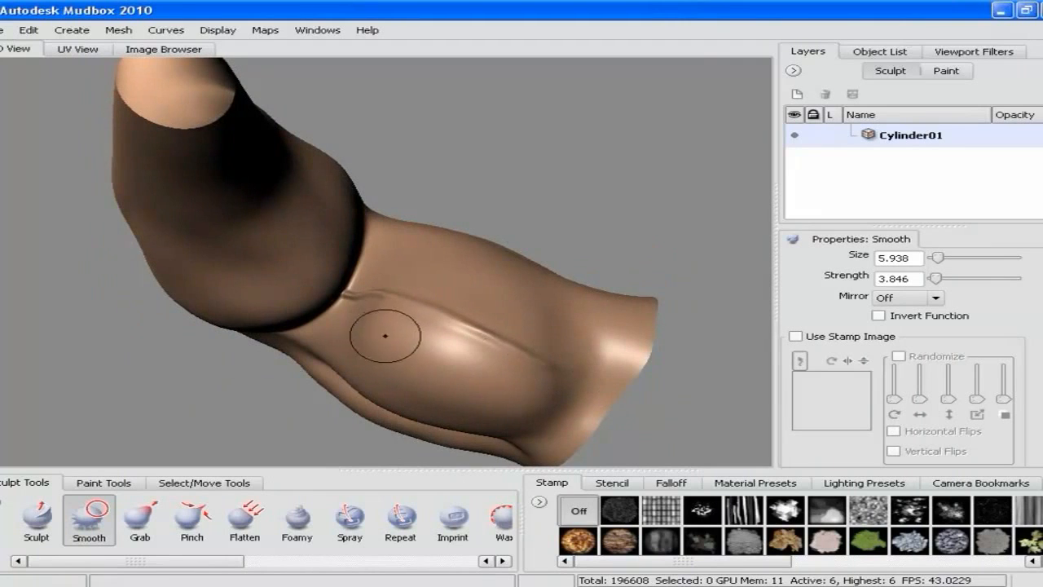
pyautogui.keyDown('alt'); pyautogui.moveTo(382, 334); pyautogui.dragTo(357, 302); pyautogui.keyUp('alt')
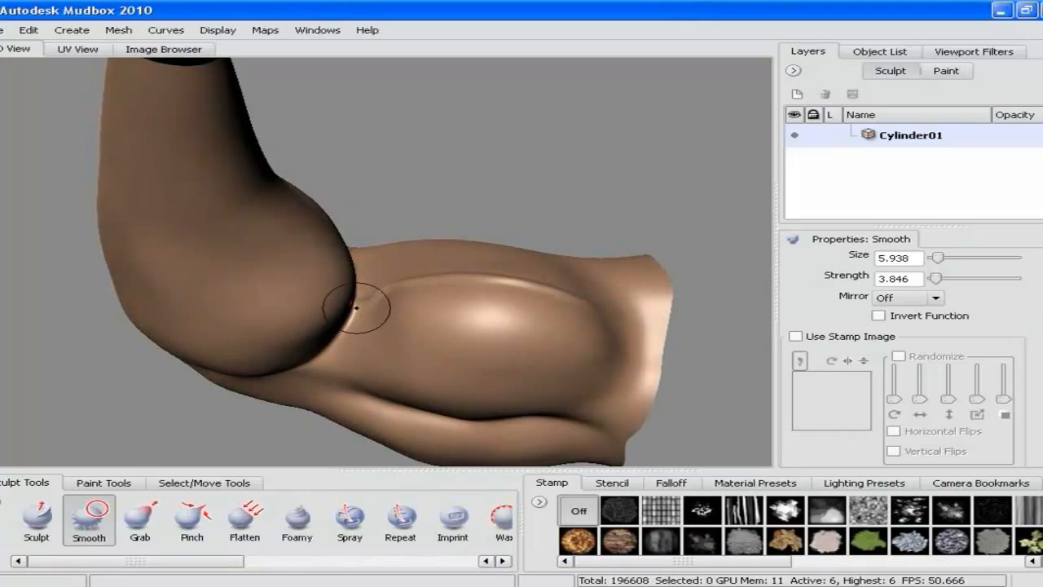
pyautogui.moveTo(421, 340)
pyautogui.keyDown('alt'); pyautogui.mouseDown()
pyautogui.moveTo(522, 296)
pyautogui.moveTo(518, 349)
pyautogui.moveTo(318, 361)
pyautogui.moveTo(386, 322)
pyautogui.moveTo(465, 302)
pyautogui.moveTo(425, 263)
pyautogui.moveTo(426, 415)
pyautogui.moveTo(405, 305)
pyautogui.moveTo(422, 359)
pyautogui.mouseUp(); pyautogui.keyUp('alt')
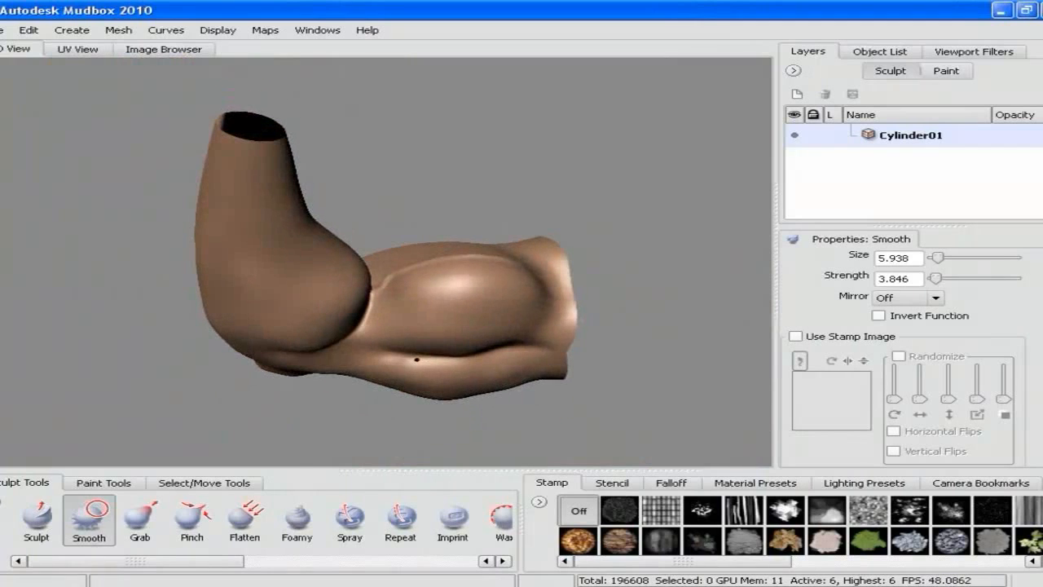
# - Build the softened biceps vein back up with the Sculpt brush at size 2.469 and strength 5.128
pyautogui.click(36, 518)
pyautogui.keyDown('alt'); pyautogui.moveTo(481, 282); pyautogui.dragTo(476, 294); pyautogui.keyUp('alt')
pyautogui.keyDown('alt'); pyautogui.moveTo(478, 278); pyautogui.dragTo(477, 331, button='right'); pyautogui.keyUp('alt')
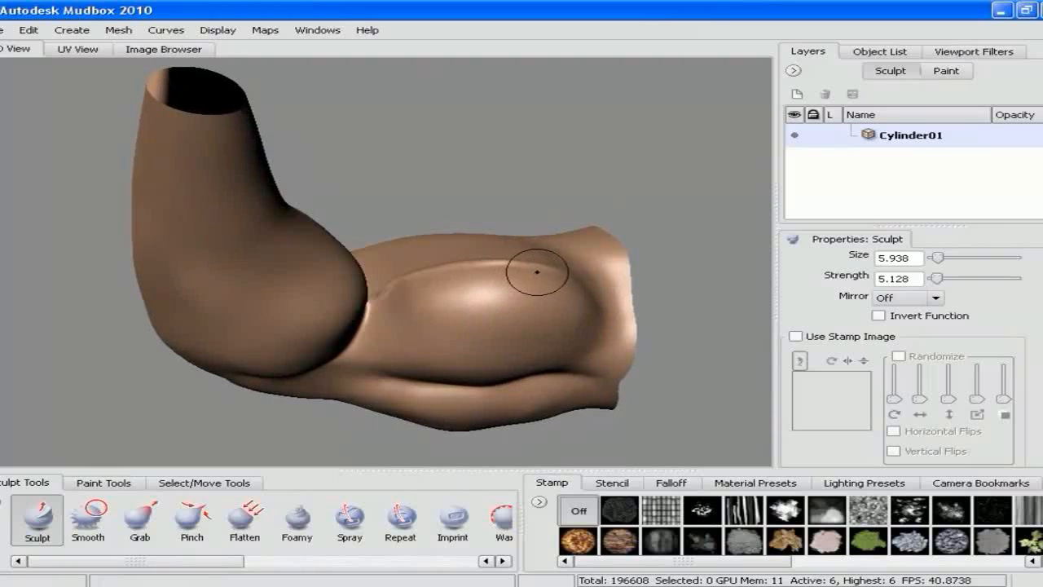
pyautogui.press('b')
pyautogui.moveTo(538, 271)
pyautogui.mouseDown()
pyautogui.moveTo(489, 263)
pyautogui.moveTo(382, 293)
pyautogui.mouseUp()
pyautogui.moveTo(499, 314)
pyautogui.keyDown('alt'); pyautogui.mouseDown()
pyautogui.moveTo(473, 285)
pyautogui.moveTo(392, 306)
pyautogui.moveTo(457, 296)
pyautogui.mouseUp(); pyautogui.keyUp('alt')
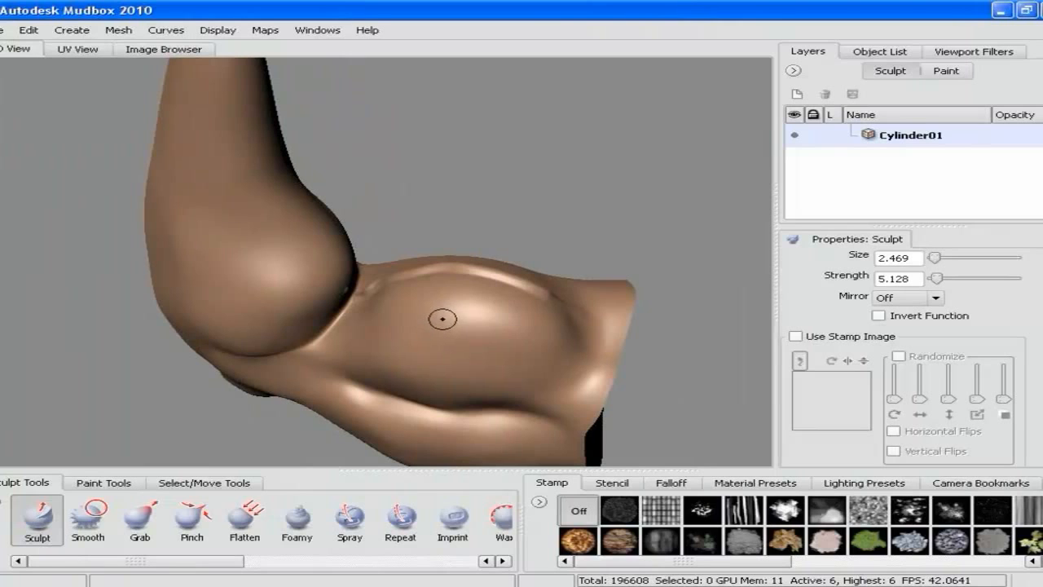
# - Sculpt thin vein branches from the main vein onto the front of the biceps with the Sculpt brush at size 1.011
pyautogui.moveTo(547, 314)
pyautogui.keyDown('alt'); pyautogui.mouseDown()
pyautogui.moveTo(543, 345)
pyautogui.moveTo(523, 298)
pyautogui.mouseUp(); pyautogui.keyUp('alt')
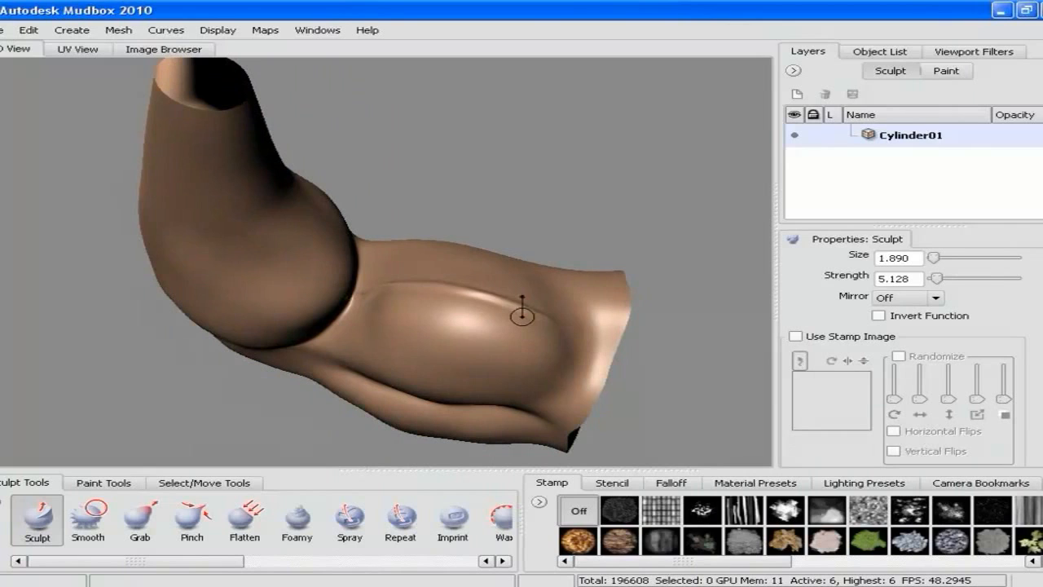
pyautogui.moveTo(442, 292); pyautogui.dragTo(385, 316)
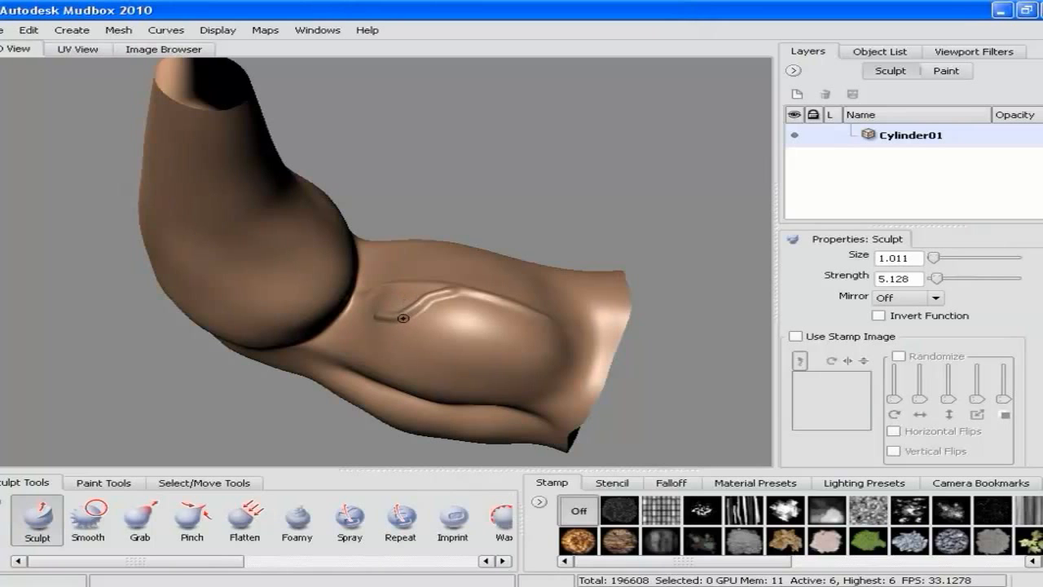
pyautogui.moveTo(403, 350)
pyautogui.keyDown('alt'); pyautogui.mouseDown()
pyautogui.moveTo(477, 347)
pyautogui.moveTo(494, 282)
pyautogui.moveTo(294, 343)
pyautogui.moveTo(375, 370)
pyautogui.moveTo(530, 322)
pyautogui.moveTo(513, 331)
pyautogui.mouseUp(); pyautogui.keyUp('alt')
# - Sculpt a branching vein along the lower triceps from the shoulder end towards the elbow
pyautogui.keyDown('alt'); pyautogui.moveTo(588, 386); pyautogui.dragTo(593, 322); pyautogui.keyUp('alt')
pyautogui.moveTo(463, 404)
pyautogui.mouseDown()
pyautogui.moveTo(522, 397)
pyautogui.moveTo(566, 344)
pyautogui.moveTo(621, 410)
pyautogui.mouseUp()
pyautogui.moveTo(458, 399); pyautogui.dragTo(395, 393)
# - Blend the biceps vein and its branches into the muscle with the Smooth brush at size 6.436 and strength 3.846
pyautogui.moveTo(369, 357)
pyautogui.keyDown('alt'); pyautogui.mouseDown()
pyautogui.moveTo(465, 302)
pyautogui.moveTo(478, 282)
pyautogui.moveTo(470, 344)
pyautogui.moveTo(486, 318)
pyautogui.moveTo(456, 292)
pyautogui.moveTo(480, 305)
pyautogui.moveTo(405, 310)
pyautogui.moveTo(414, 295)
pyautogui.moveTo(405, 304)
pyautogui.mouseUp(); pyautogui.keyUp('alt')
pyautogui.click(88, 519)
pyautogui.press('b')
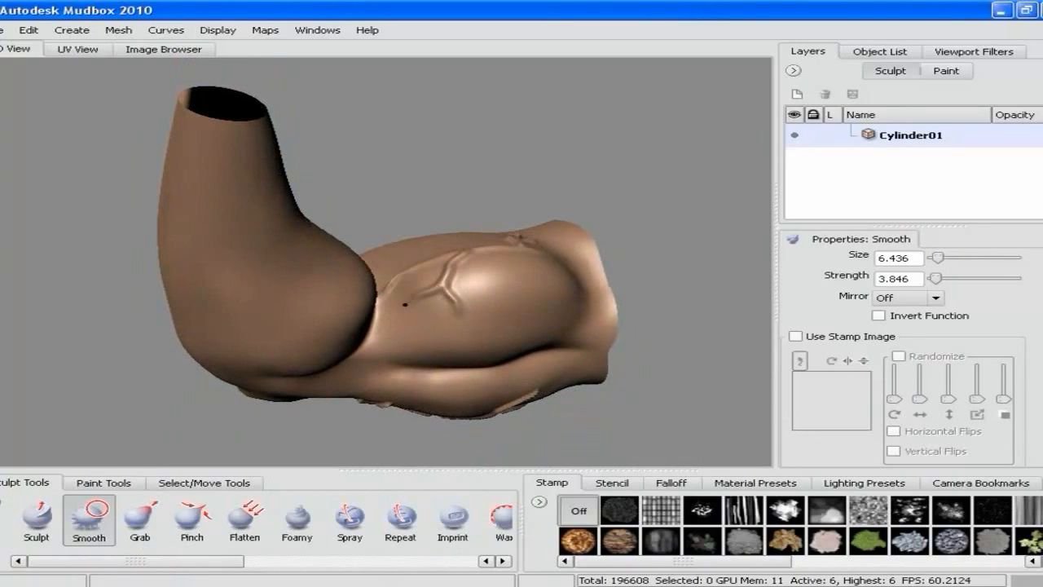
pyautogui.moveTo(451, 270)
pyautogui.mouseDown()
pyautogui.moveTo(464, 253)
pyautogui.moveTo(432, 269)
pyautogui.moveTo(457, 317)
pyautogui.moveTo(419, 299)
pyautogui.mouseUp()
pyautogui.keyDown('alt'); pyautogui.moveTo(497, 328); pyautogui.dragTo(529, 324); pyautogui.keyUp('alt')
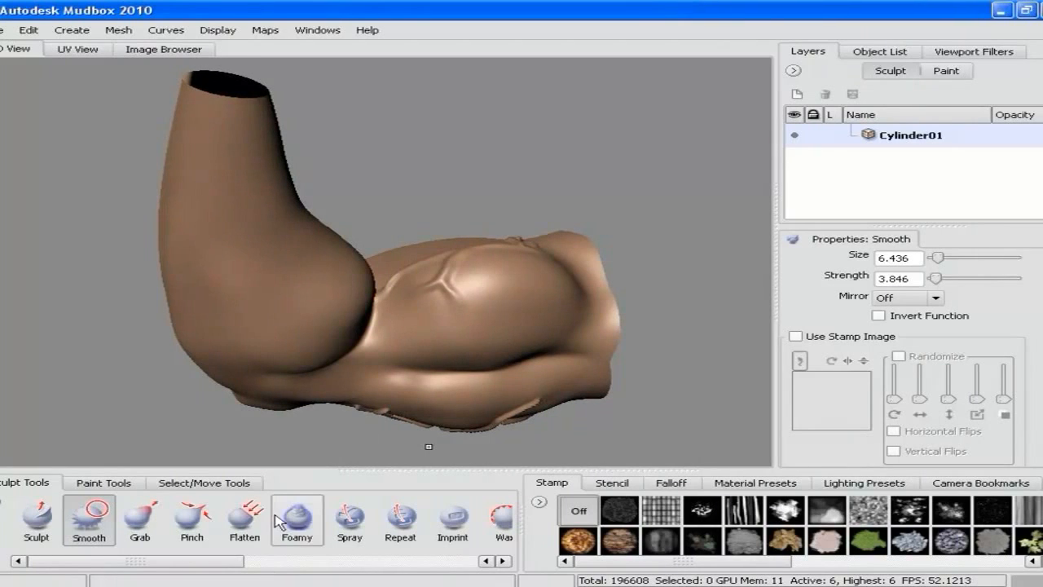
pyautogui.moveTo(384, 287)
pyautogui.mouseDown()
pyautogui.moveTo(398, 271)
pyautogui.moveTo(380, 294)
pyautogui.moveTo(408, 313)
pyautogui.mouseUp()
# - Smooth the branching vein on the lower triceps into the surface, keeping the brush size at 6.436
pyautogui.keyDown('alt'); pyautogui.moveTo(615, 317); pyautogui.dragTo(473, 407); pyautogui.keyUp('alt')
pyautogui.moveTo(395, 335)
pyautogui.mouseDown()
pyautogui.moveTo(445, 367)
pyautogui.moveTo(449, 349)
pyautogui.moveTo(428, 342)
pyautogui.moveTo(444, 346)
pyautogui.moveTo(423, 370)
pyautogui.moveTo(406, 334)
pyautogui.mouseUp()
pyautogui.moveTo(447, 361)
pyautogui.keyDown('alt'); pyautogui.mouseDown()
pyautogui.moveTo(282, 326)
pyautogui.moveTo(245, 303)
pyautogui.moveTo(285, 354)
pyautogui.moveTo(419, 366)
pyautogui.moveTo(546, 319)
pyautogui.moveTo(570, 433)
pyautogui.mouseUp(); pyautogui.keyUp('alt')
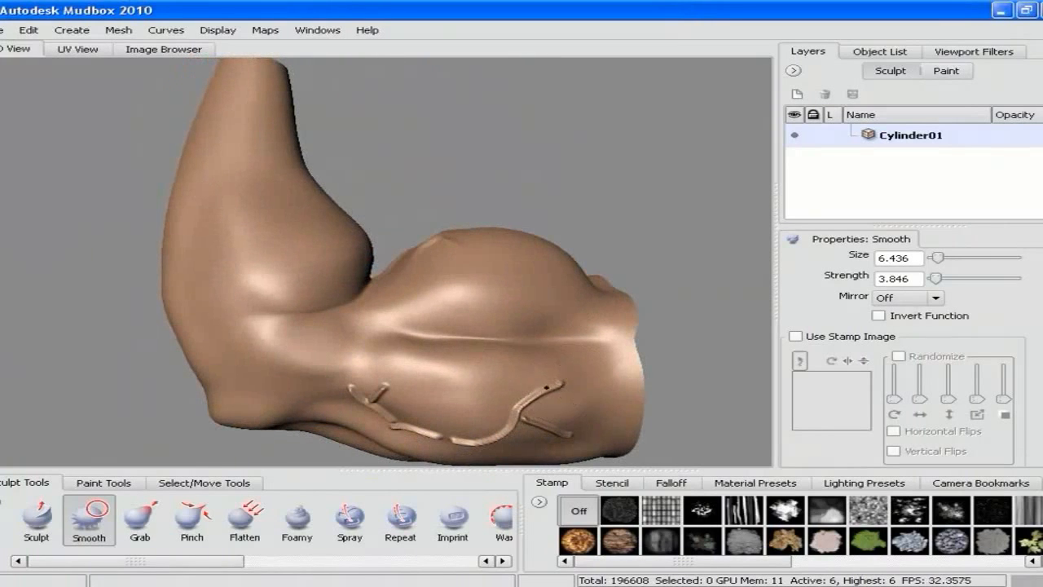
pyautogui.moveTo(531, 395)
pyautogui.mouseDown()
pyautogui.moveTo(503, 430)
pyautogui.moveTo(569, 434)
pyautogui.moveTo(530, 426)
pyautogui.moveTo(423, 436)
pyautogui.moveTo(368, 421)
pyautogui.moveTo(338, 386)
pyautogui.moveTo(399, 393)
pyautogui.moveTo(380, 393)
pyautogui.moveTo(387, 424)
pyautogui.mouseUp()
pyautogui.keyDown('alt'); pyautogui.moveTo(551, 356); pyautogui.dragTo(258, 343); pyautogui.keyUp('alt')
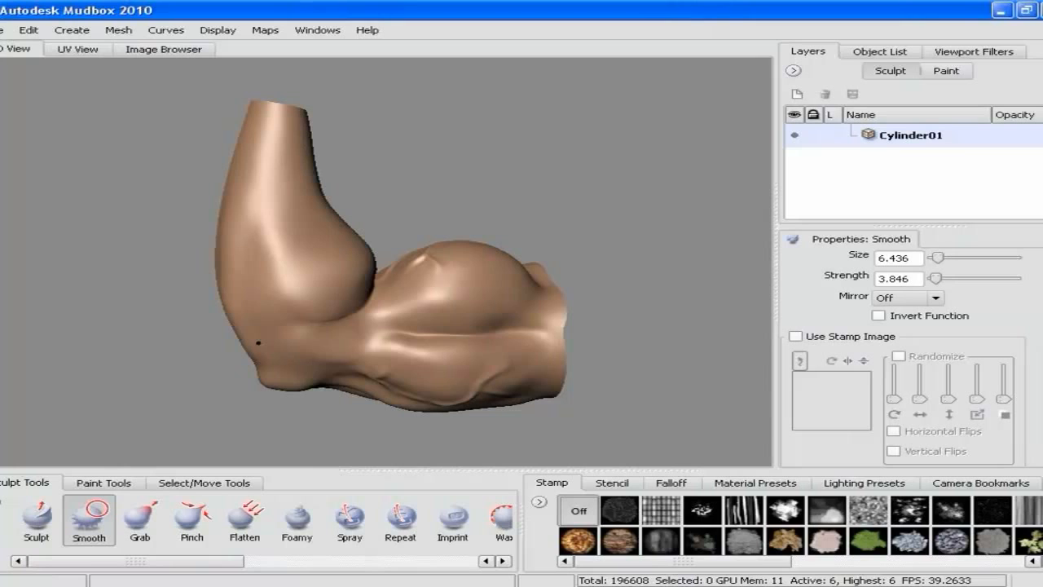
# - Sculpt a forked vein down the forearm from the wrist end, on the side opposite the biceps veins, with the Sculpt brush at size 2.251
pyautogui.keyDown('alt'); pyautogui.moveTo(117, 284); pyautogui.dragTo(456, 283); pyautogui.keyUp('alt')
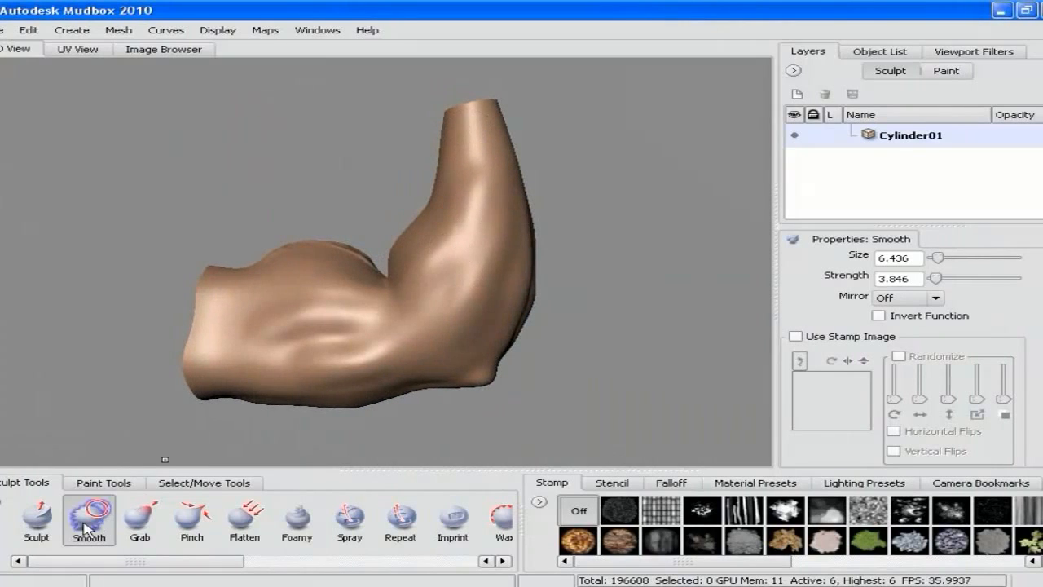
pyautogui.click(37, 519)
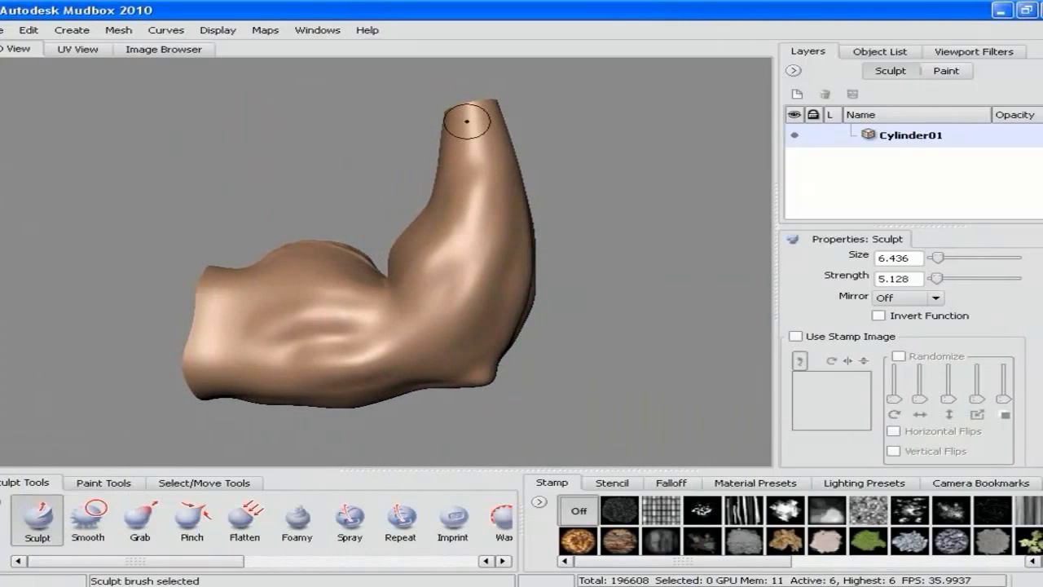
pyautogui.press('b')
pyautogui.moveTo(470, 120); pyautogui.dragTo(440, 121)
pyautogui.keyDown('alt'); pyautogui.moveTo(481, 186); pyautogui.dragTo(537, 169); pyautogui.keyUp('alt')
pyautogui.moveTo(475, 116); pyautogui.dragTo(470, 216)
pyautogui.moveTo(485, 180); pyautogui.dragTo(502, 210)
pyautogui.keyDown('alt'); pyautogui.moveTo(554, 235); pyautogui.dragTo(478, 214); pyautogui.keyUp('alt')
pyautogui.moveTo(465, 215); pyautogui.dragTo(493, 247)
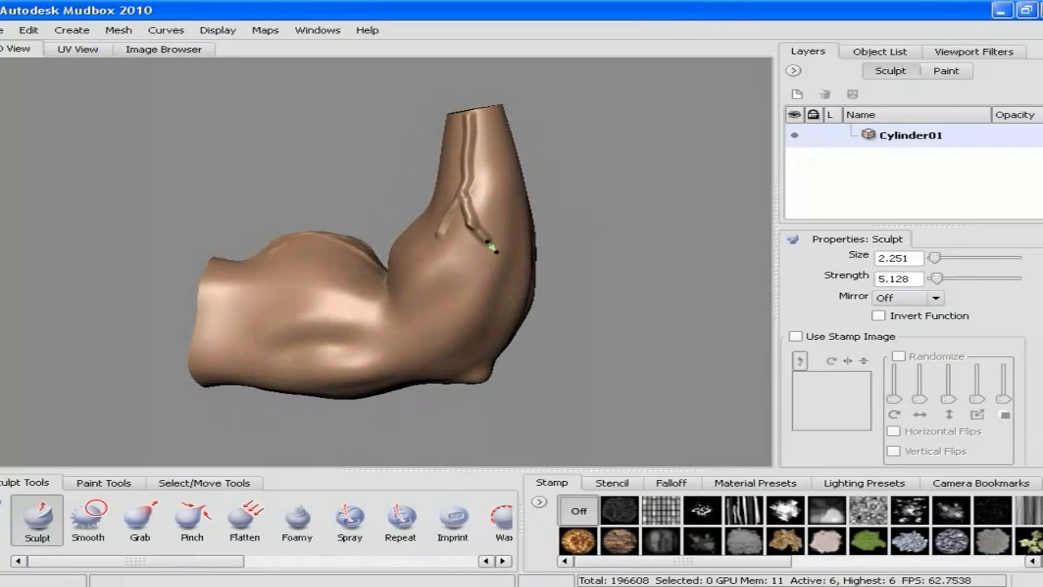
# - Sculpt veins up the other side of the forearm from just above the elbow, keeping the Sculpt brush at size 2.251
pyautogui.moveTo(489, 303)
pyautogui.keyDown('alt'); pyautogui.mouseDown()
pyautogui.moveTo(438, 247)
pyautogui.moveTo(333, 303)
pyautogui.moveTo(400, 355)
pyautogui.moveTo(280, 310)
pyautogui.mouseUp(); pyautogui.keyUp('alt')
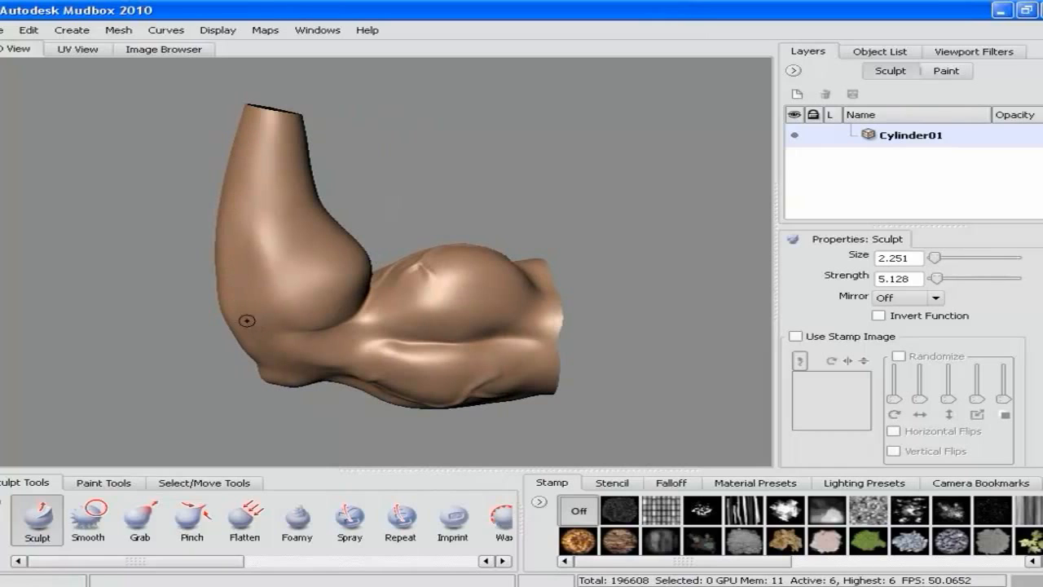
pyautogui.moveTo(236, 328); pyautogui.dragTo(273, 249)
pyautogui.moveTo(246, 285)
pyautogui.mouseDown()
pyautogui.moveTo(290, 263)
pyautogui.moveTo(303, 233)
pyautogui.moveTo(261, 199)
pyautogui.mouseUp()
pyautogui.keyDown('alt'); pyautogui.moveTo(547, 315); pyautogui.dragTo(330, 310); pyautogui.keyUp('alt')
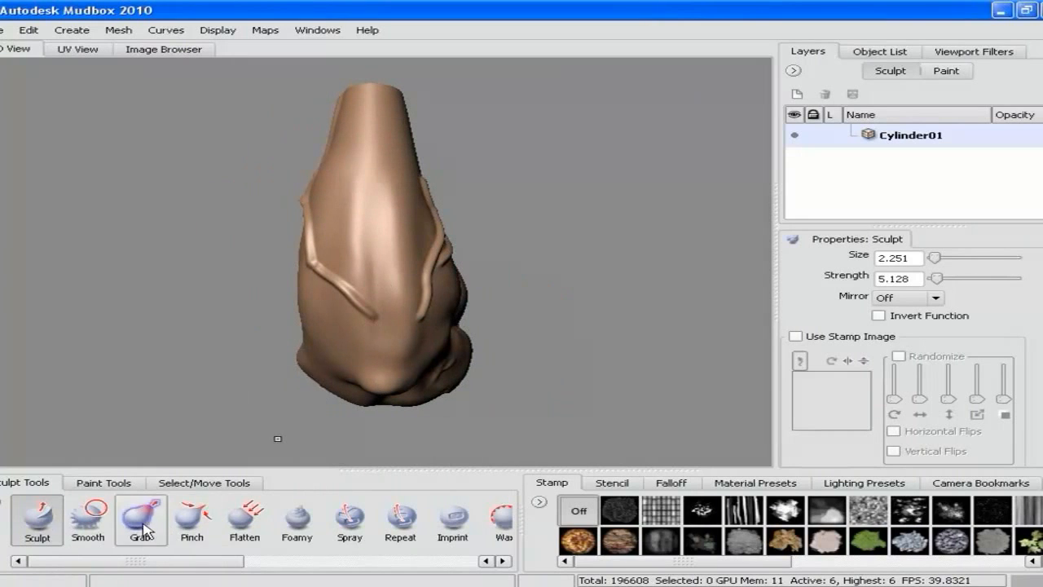
# - Blend the veins above the elbow and on the biceps-vein side of the forearm with the Smooth brush at size 7.863
pyautogui.click(88, 518)
pyautogui.press('b')
pyautogui.moveTo(393, 310)
pyautogui.mouseDown()
pyautogui.moveTo(382, 301)
pyautogui.moveTo(379, 326)
pyautogui.moveTo(364, 310)
pyautogui.moveTo(417, 315)
pyautogui.mouseUp()
pyautogui.moveTo(482, 281)
pyautogui.keyDown('alt'); pyautogui.mouseDown()
pyautogui.moveTo(349, 252)
pyautogui.moveTo(321, 280)
pyautogui.moveTo(306, 275)
pyautogui.moveTo(313, 282)
pyautogui.mouseUp(); pyautogui.keyUp('alt')
pyautogui.moveTo(372, 254)
pyautogui.keyDown('alt'); pyautogui.mouseDown()
pyautogui.moveTo(291, 252)
pyautogui.moveTo(302, 225)
pyautogui.moveTo(298, 279)
pyautogui.moveTo(305, 212)
pyautogui.moveTo(277, 201)
pyautogui.moveTo(269, 219)
pyautogui.moveTo(266, 196)
pyautogui.mouseUp(); pyautogui.keyUp('alt')
pyautogui.moveTo(272, 234); pyautogui.dragTo(276, 256)
pyautogui.moveTo(270, 196); pyautogui.dragTo(274, 207)
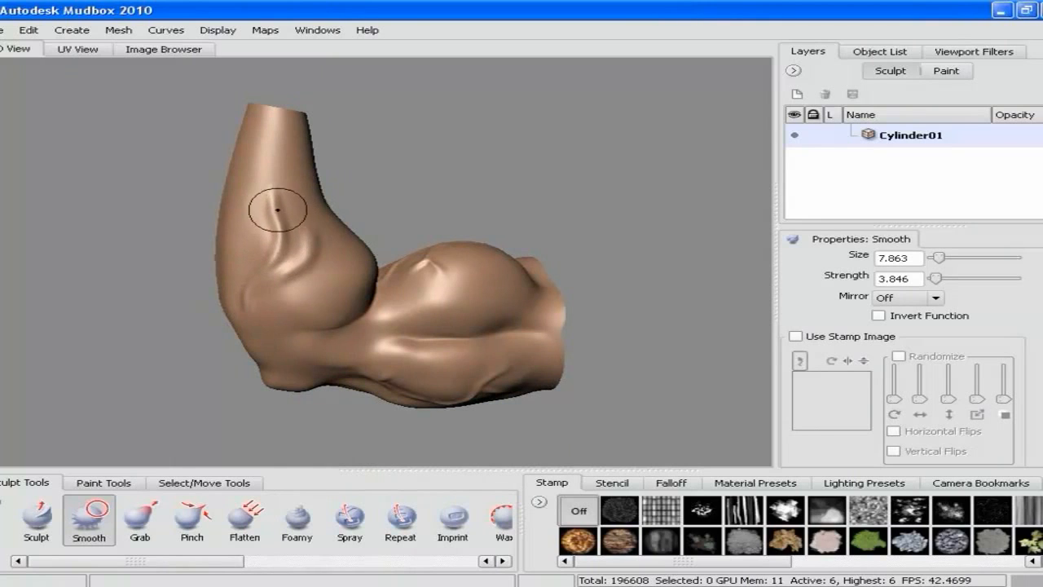
pyautogui.moveTo(304, 254); pyautogui.dragTo(307, 229)
# - Raise the Smooth brush strength to 16.667 and smooth the forked forearm vein below the wrist end
pyautogui.moveTo(225, 318)
pyautogui.keyDown('alt'); pyautogui.mouseDown()
pyautogui.moveTo(431, 302)
pyautogui.moveTo(456, 221)
pyautogui.mouseUp(); pyautogui.keyUp('alt')
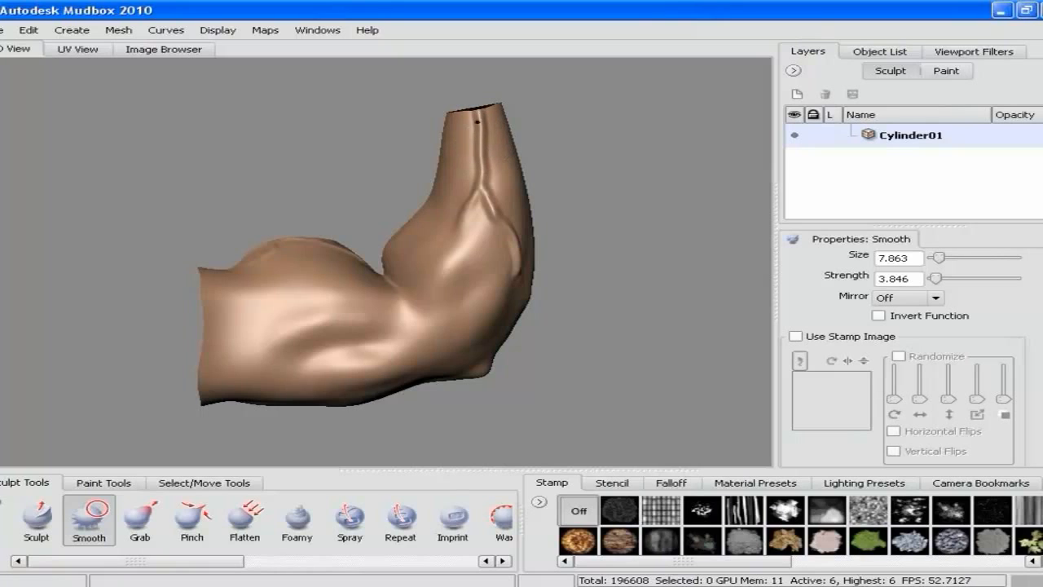
pyautogui.moveTo(936, 278); pyautogui.dragTo(945, 278)
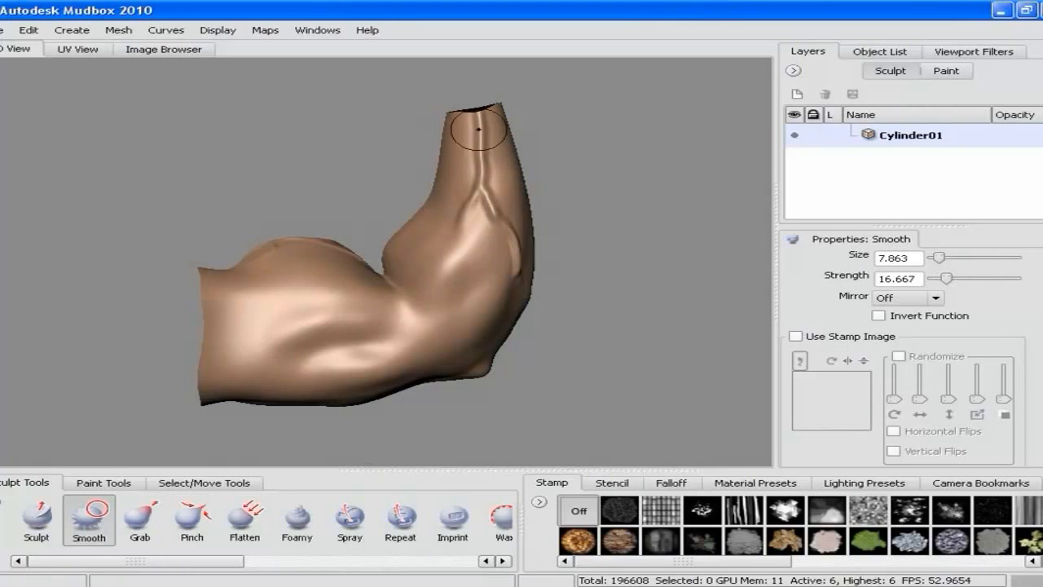
pyautogui.moveTo(477, 128)
pyautogui.keyDown('alt'); pyautogui.mouseDown()
pyautogui.moveTo(524, 144)
pyautogui.moveTo(469, 147)
pyautogui.mouseUp(); pyautogui.keyUp('alt')
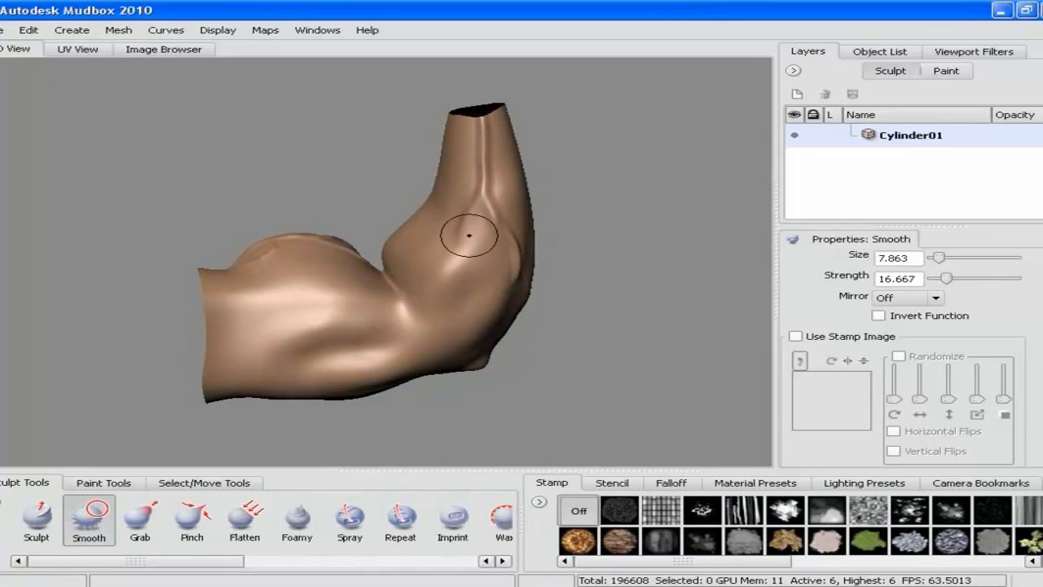
pyautogui.moveTo(473, 286)
pyautogui.keyDown('alt'); pyautogui.mouseDown()
pyautogui.moveTo(367, 261)
pyautogui.moveTo(365, 295)
pyautogui.mouseUp(); pyautogui.keyUp('alt')
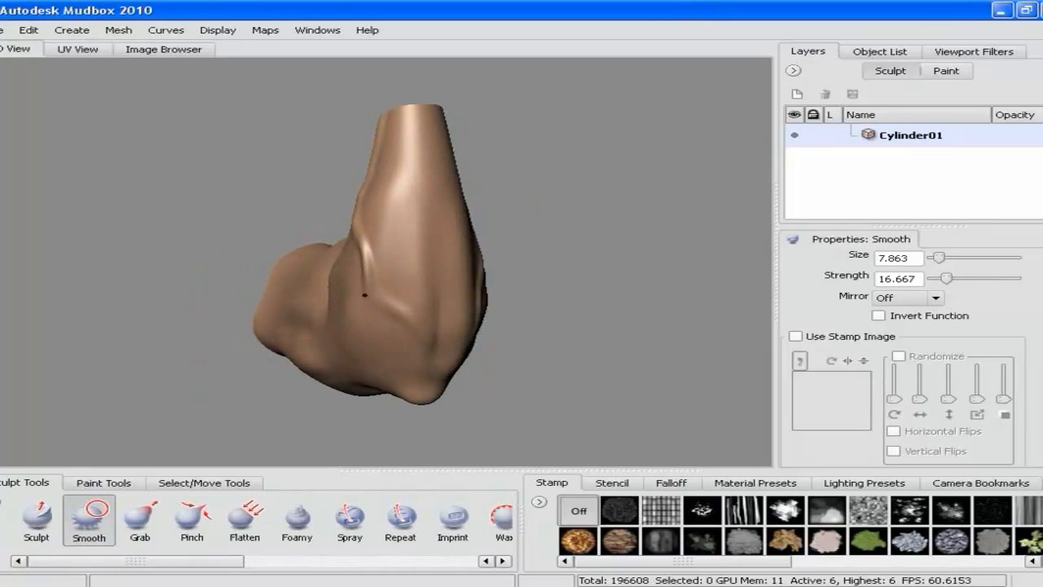
# - Sculpt thin branching veins on the inner forearm just above the elbow with the Sculpt brush at size 0.582
pyautogui.keyDown('alt'); pyautogui.moveTo(402, 333); pyautogui.dragTo(272, 217); pyautogui.keyUp('alt')
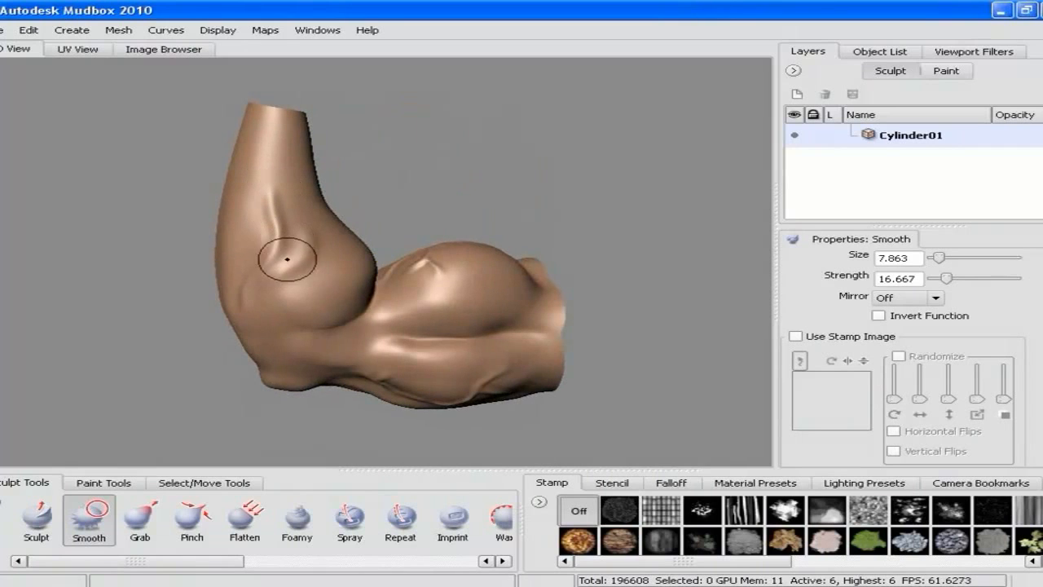
pyautogui.click(37, 518)
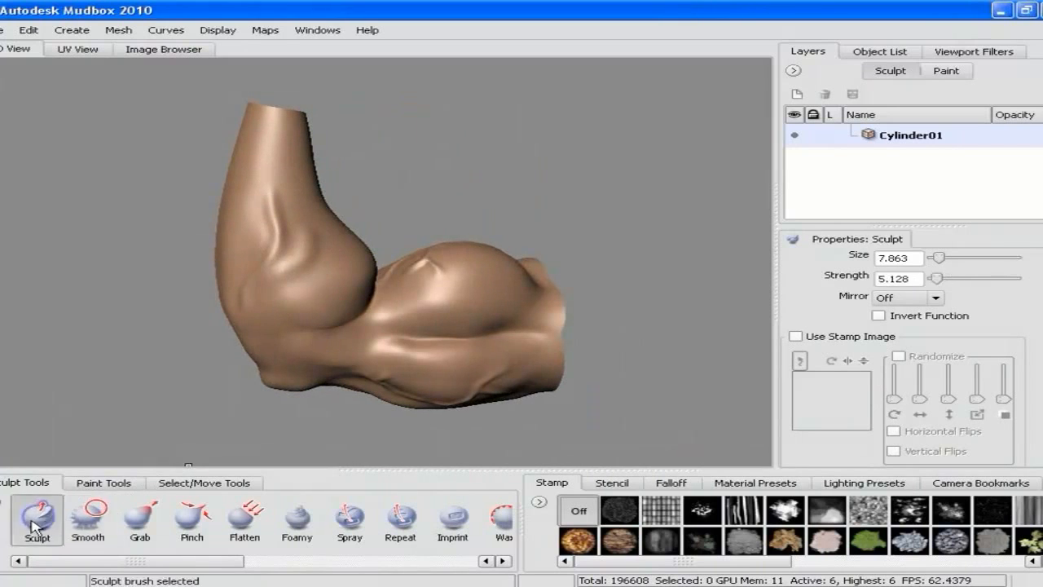
pyautogui.press('b')
pyautogui.moveTo(289, 285); pyautogui.dragTo(292, 276)
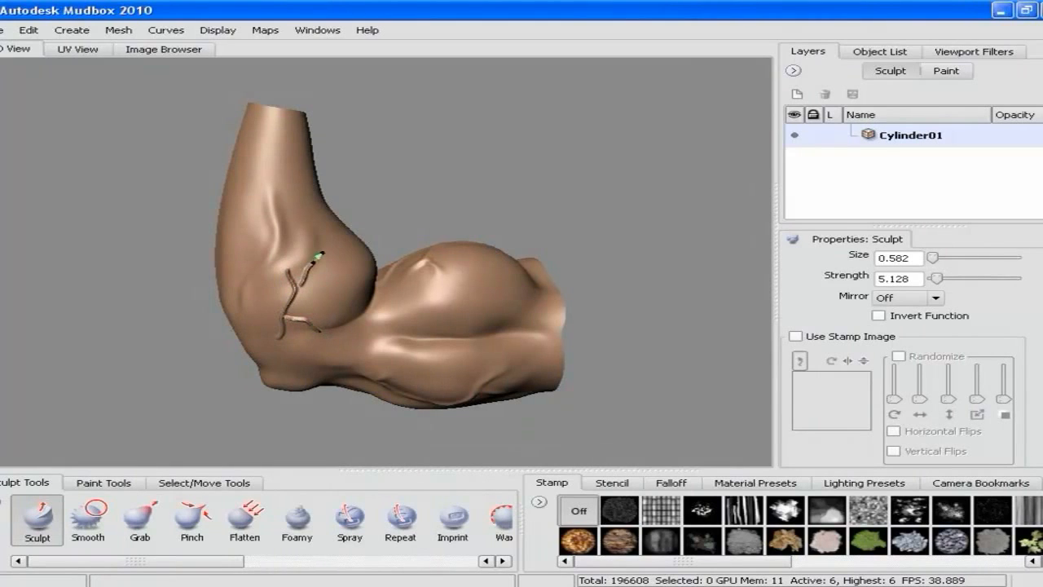
# - Blend the thin branching veins above the elbow with the Smooth brush at size 4.343 and strength 8.974
pyautogui.click(88, 520)
pyautogui.press('b')
pyautogui.moveTo(337, 287); pyautogui.dragTo(343, 287)
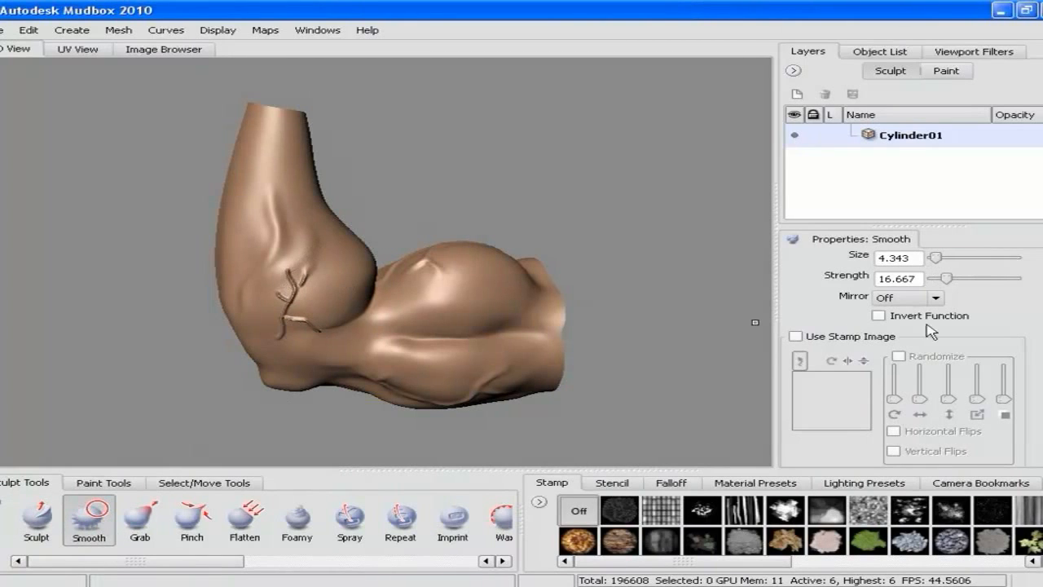
pyautogui.moveTo(943, 279); pyautogui.dragTo(940, 278)
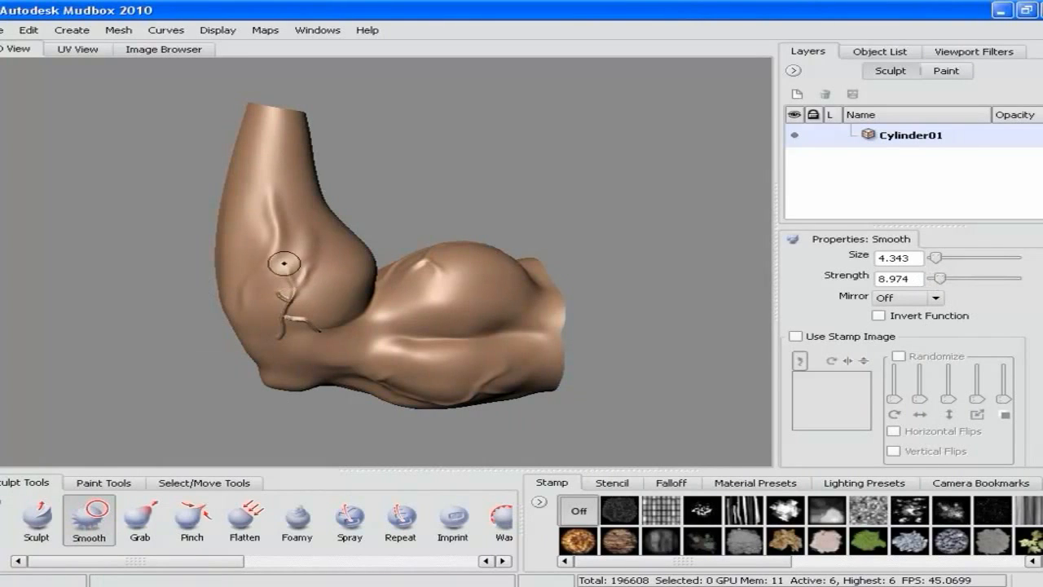
pyautogui.moveTo(277, 289)
pyautogui.mouseDown()
pyautogui.moveTo(290, 318)
pyautogui.moveTo(276, 337)
pyautogui.mouseUp()
pyautogui.moveTo(295, 300)
pyautogui.mouseDown()
pyautogui.moveTo(306, 277)
pyautogui.moveTo(291, 266)
pyautogui.mouseUp()
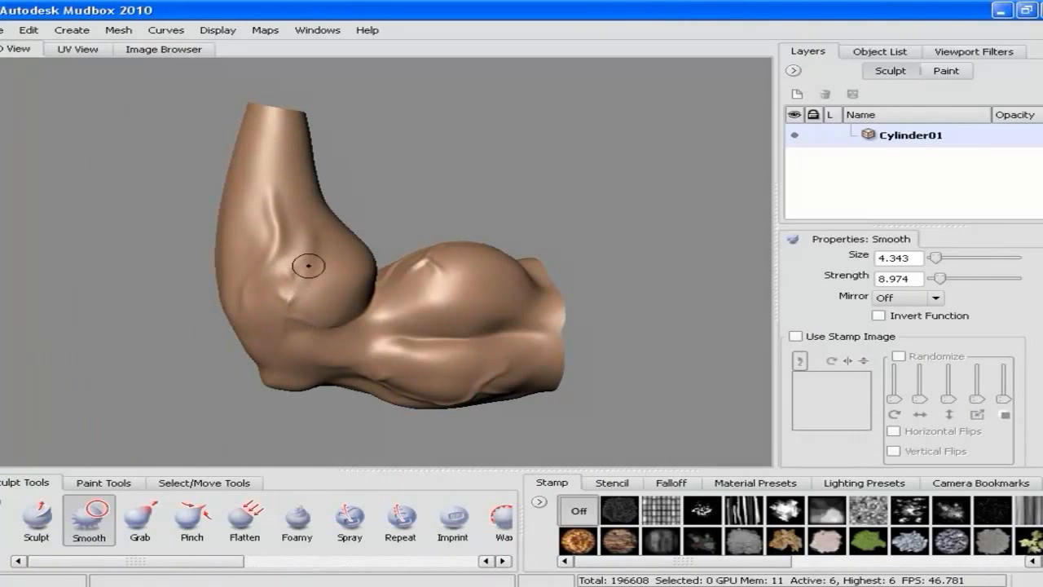
# - Sculpt a forked vein over the biceps near the shoulder end with the Sculpt brush at size 2.090
pyautogui.moveTo(310, 335)
pyautogui.keyDown('alt'); pyautogui.mouseDown()
pyautogui.moveTo(478, 301)
pyautogui.moveTo(410, 286)
pyautogui.moveTo(332, 352)
pyautogui.moveTo(314, 244)
pyautogui.moveTo(312, 315)
pyautogui.mouseUp(); pyautogui.keyUp('alt')
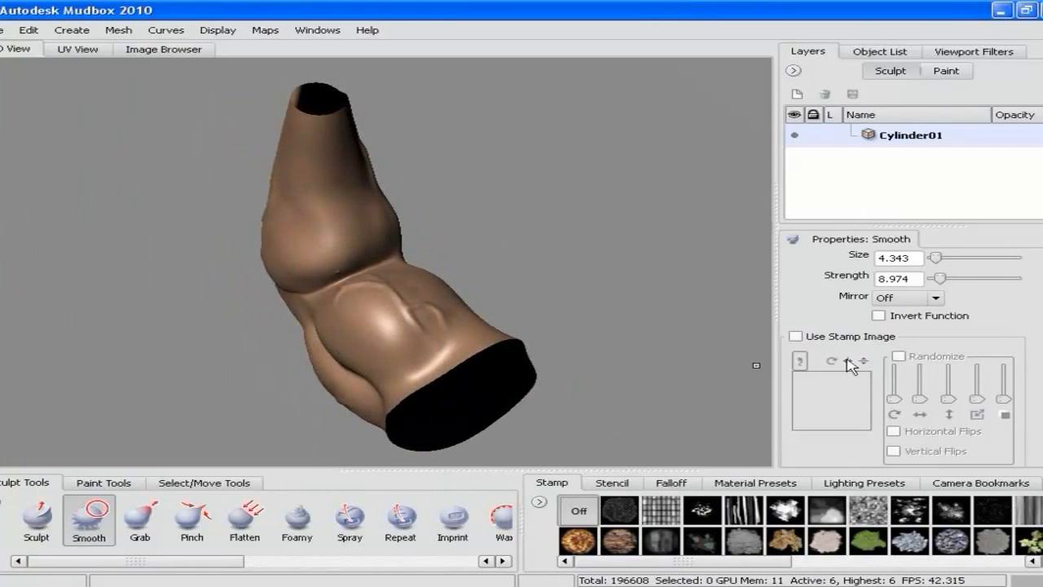
pyautogui.click(39, 526)
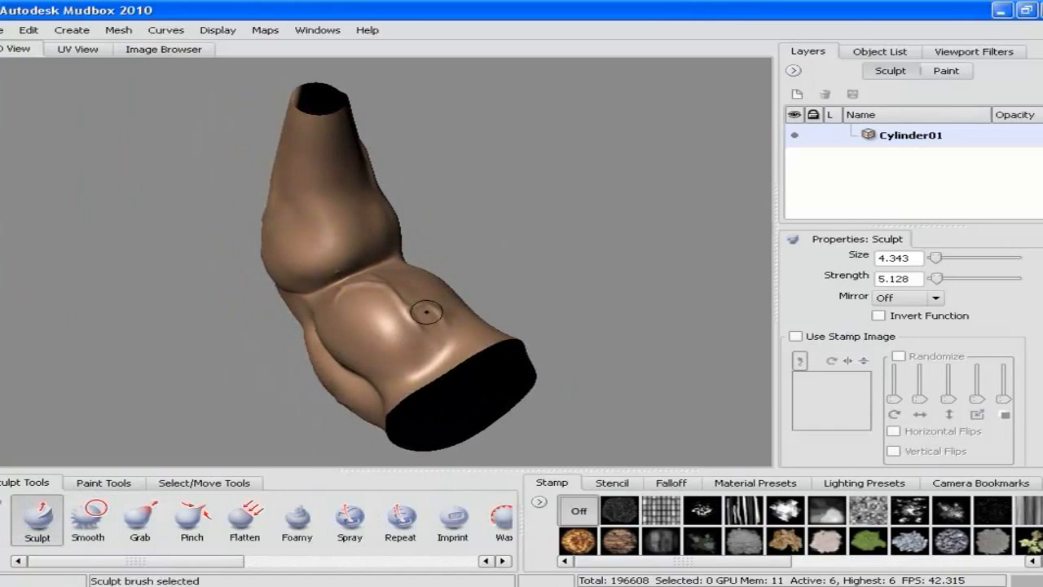
pyautogui.press('b')
pyautogui.moveTo(414, 311)
pyautogui.mouseDown()
pyautogui.moveTo(401, 304)
pyautogui.moveTo(388, 362)
pyautogui.moveTo(498, 281)
pyautogui.moveTo(488, 289)
pyautogui.mouseUp()
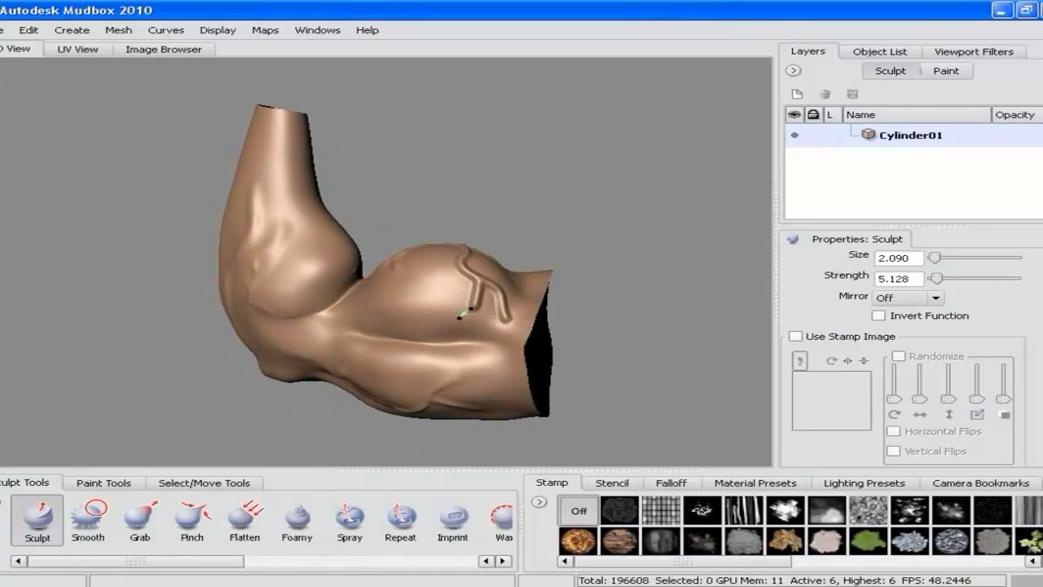
# - Blend the forked biceps vein and the area towards the shoulder end with the Smooth brush at size 8.875
pyautogui.click(89, 520)
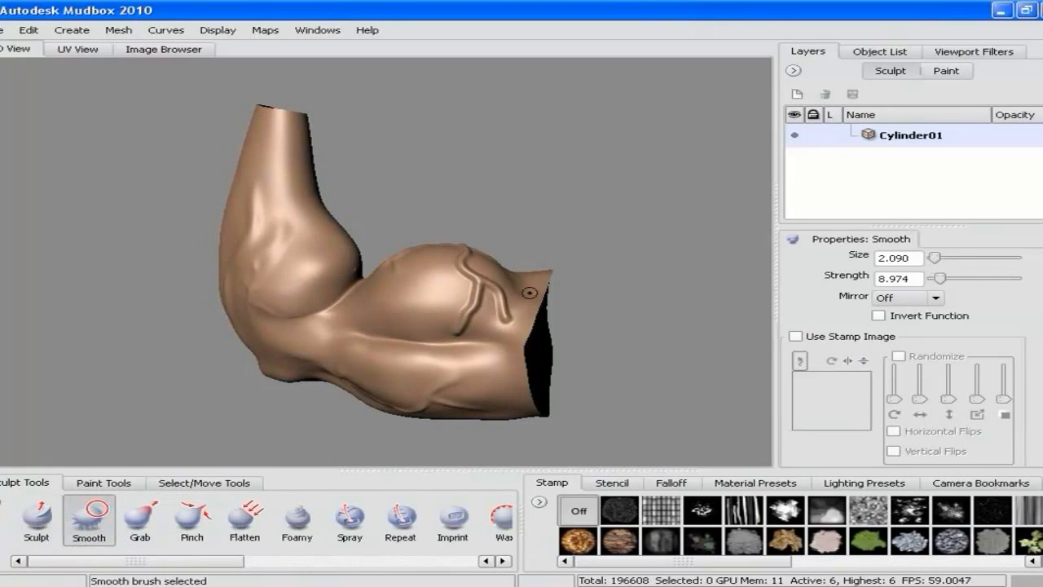
pyautogui.press('b')
pyautogui.moveTo(468, 281)
pyautogui.mouseDown()
pyautogui.moveTo(494, 281)
pyautogui.moveTo(475, 288)
pyautogui.moveTo(468, 317)
pyautogui.moveTo(465, 299)
pyautogui.moveTo(499, 302)
pyautogui.moveTo(473, 265)
pyautogui.mouseUp()
pyautogui.keyDown('alt'); pyautogui.moveTo(621, 252); pyautogui.dragTo(621, 295); pyautogui.keyUp('alt')
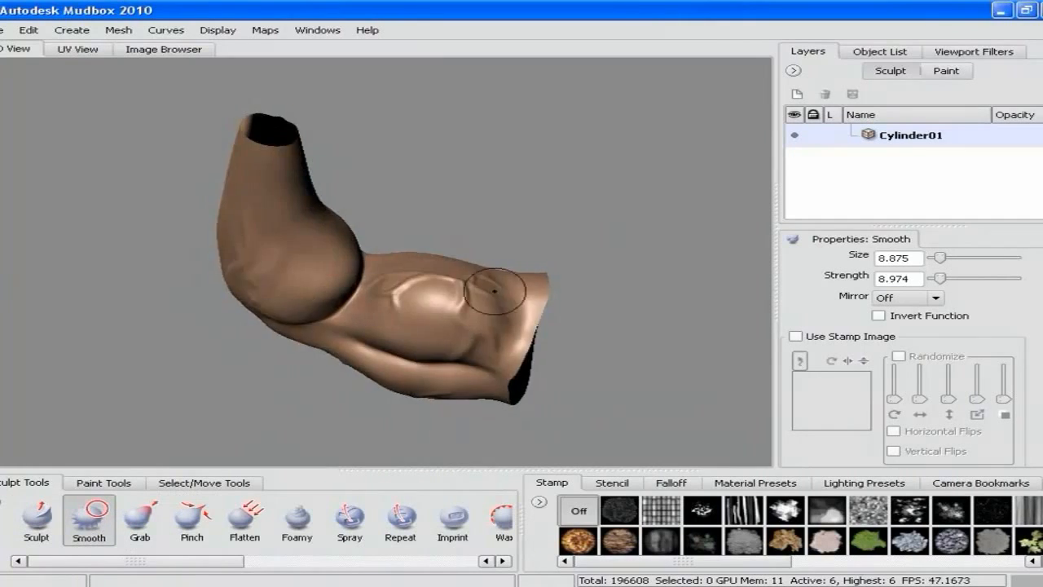
pyautogui.moveTo(459, 285)
pyautogui.mouseDown()
pyautogui.moveTo(462, 303)
pyautogui.moveTo(423, 311)
pyautogui.mouseUp()
pyautogui.keyDown('alt'); pyautogui.moveTo(531, 315); pyautogui.dragTo(568, 256); pyautogui.keyUp('alt')
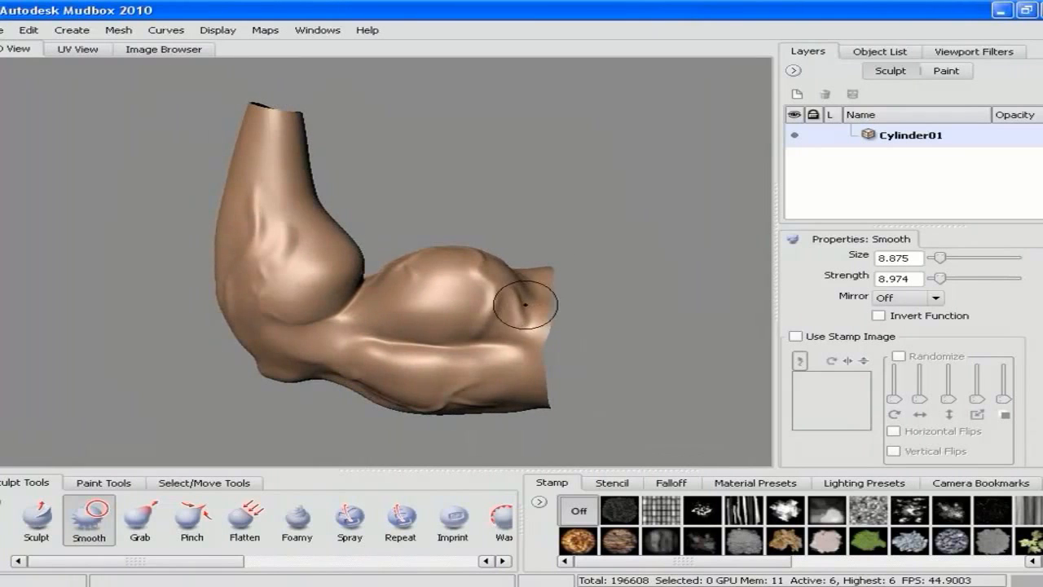
pyautogui.moveTo(522, 323)
pyautogui.mouseDown()
pyautogui.moveTo(515, 295)
pyautogui.moveTo(490, 322)
pyautogui.moveTo(454, 335)
pyautogui.moveTo(522, 293)
pyautogui.moveTo(514, 308)
pyautogui.moveTo(545, 324)
pyautogui.moveTo(538, 289)
pyautogui.mouseUp()
# - Build up muscle ridges below the biceps on the outer side of the upper arm with the Sculpt brush at size 8.875
pyautogui.keyDown('alt'); pyautogui.moveTo(538, 290); pyautogui.dragTo(506, 323, button='right'); pyautogui.keyUp('alt')
pyautogui.keyDown('alt'); pyautogui.moveTo(506, 323); pyautogui.dragTo(291, 323); pyautogui.keyUp('alt')
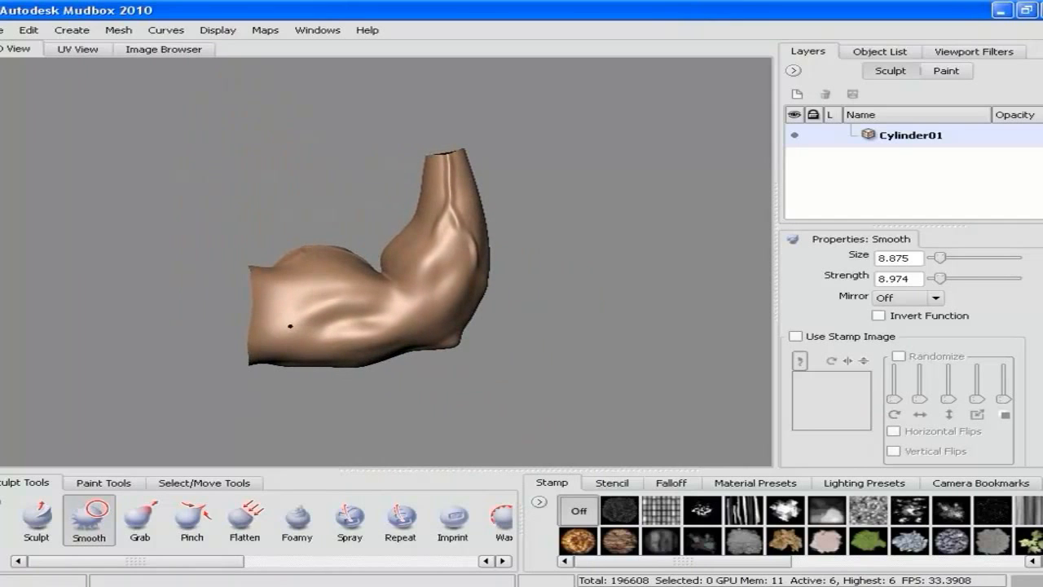
pyautogui.click(34, 529)
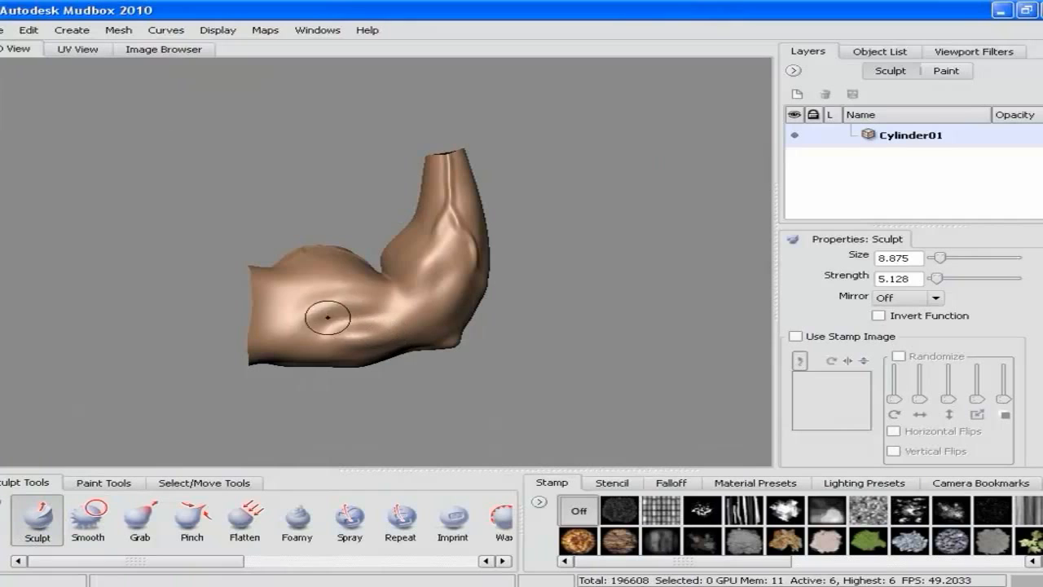
pyautogui.moveTo(337, 322); pyautogui.dragTo(376, 317)
pyautogui.moveTo(300, 293); pyautogui.dragTo(363, 282)
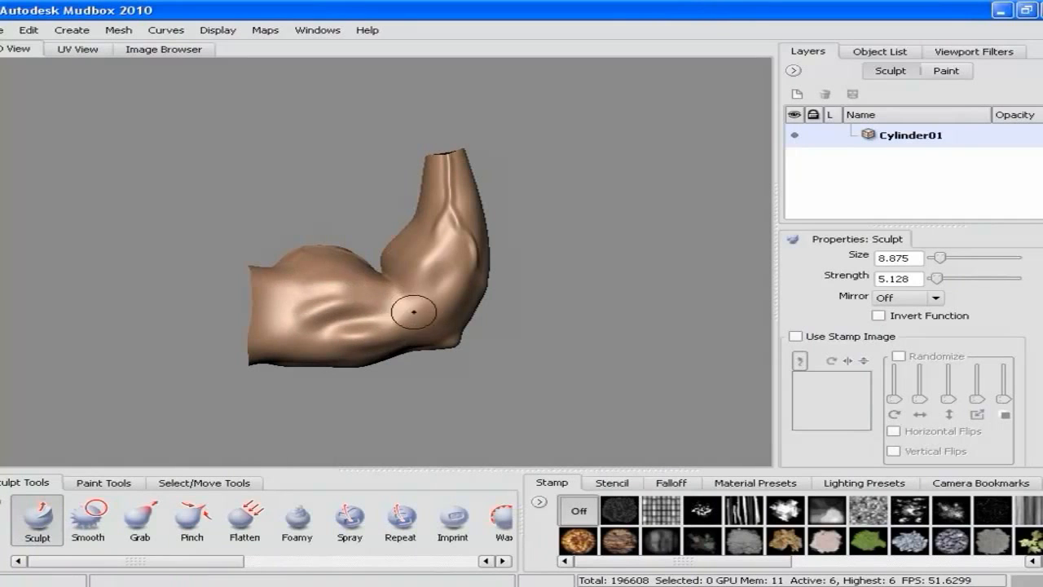
# - Sculpt the triceps along the upper arm's underside towards the elbow, and turn off the Sculpt brush's Steady Stroke
pyautogui.keyDown('alt'); pyautogui.moveTo(414, 307); pyautogui.dragTo(380, 310); pyautogui.keyUp('alt')
pyautogui.keyDown('alt'); pyautogui.moveTo(553, 331); pyautogui.dragTo(619, 331); pyautogui.keyUp('alt')
pyautogui.moveTo(300, 320); pyautogui.dragTo(260, 343)
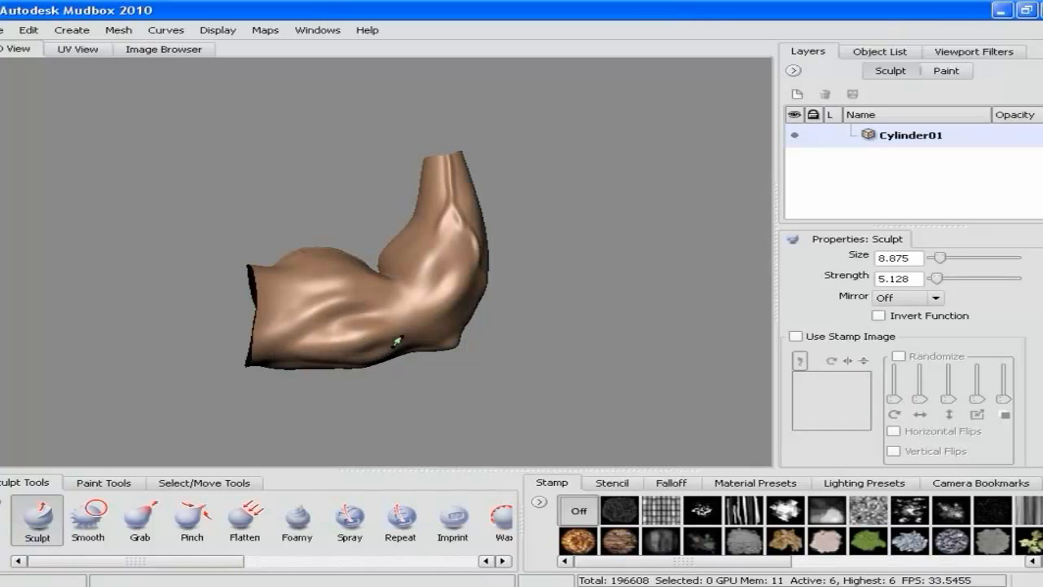
pyautogui.moveTo(315, 345); pyautogui.dragTo(453, 336)
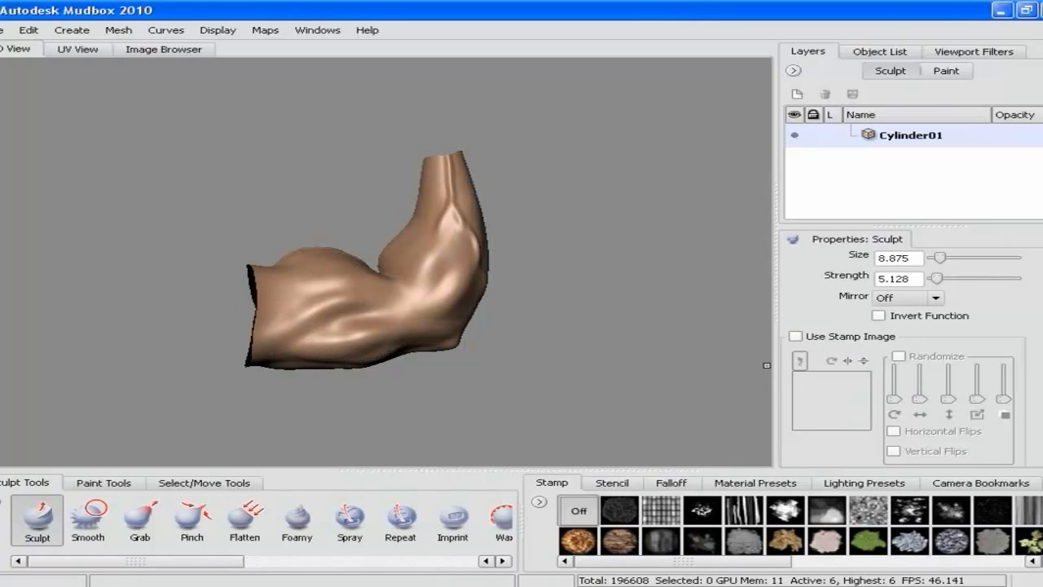
pyautogui.scroll(-3, 815, 367)
pyautogui.click(795, 408)
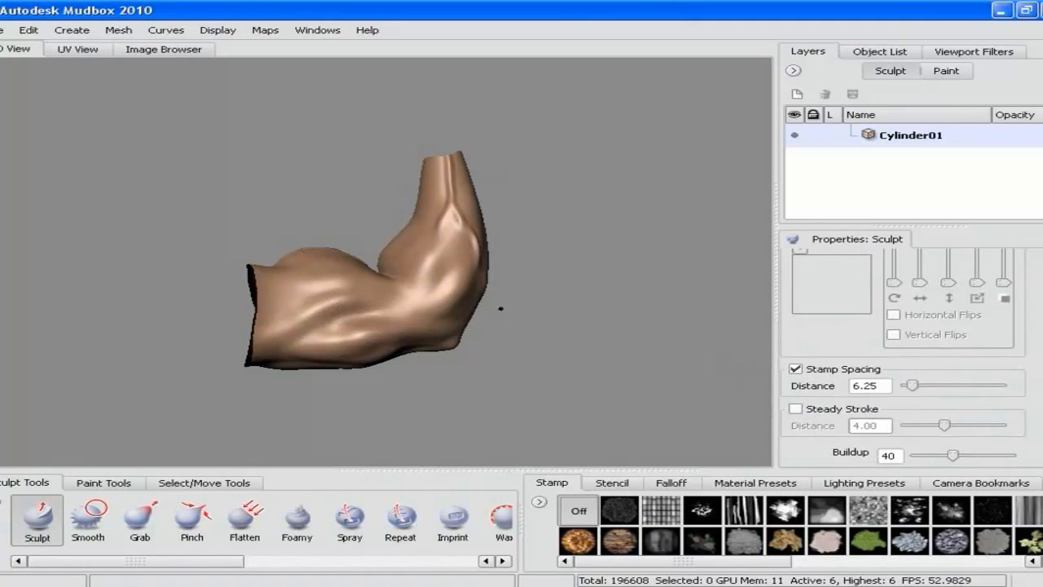
# - Raise the Smooth brush strength to 17.949 and soften the outer upper-arm muscles near the shoulder end
pyautogui.keyDown('alt'); pyautogui.moveTo(501, 308); pyautogui.dragTo(326, 302); pyautogui.keyUp('alt')
pyautogui.keyDown('alt'); pyautogui.moveTo(372, 344); pyautogui.dragTo(460, 350); pyautogui.keyUp('alt')
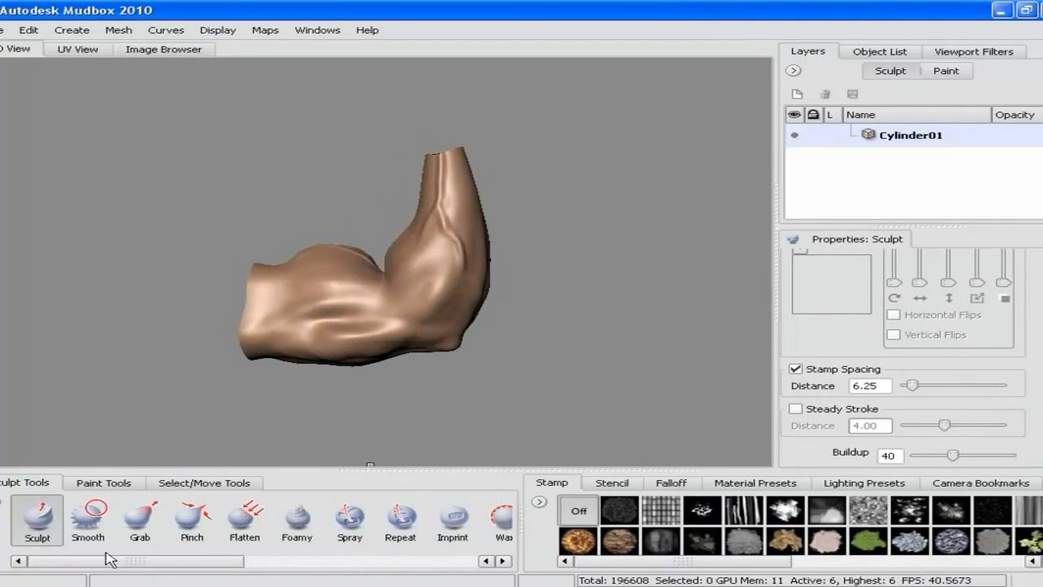
pyautogui.click(90, 519)
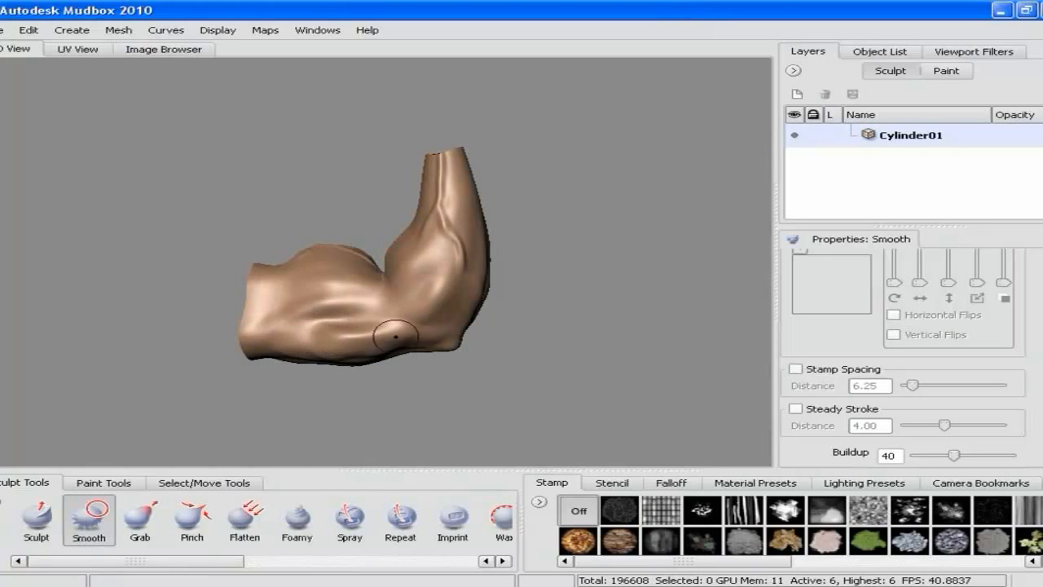
pyautogui.keyDown('alt'); pyautogui.moveTo(347, 357); pyautogui.dragTo(443, 321); pyautogui.keyUp('alt')
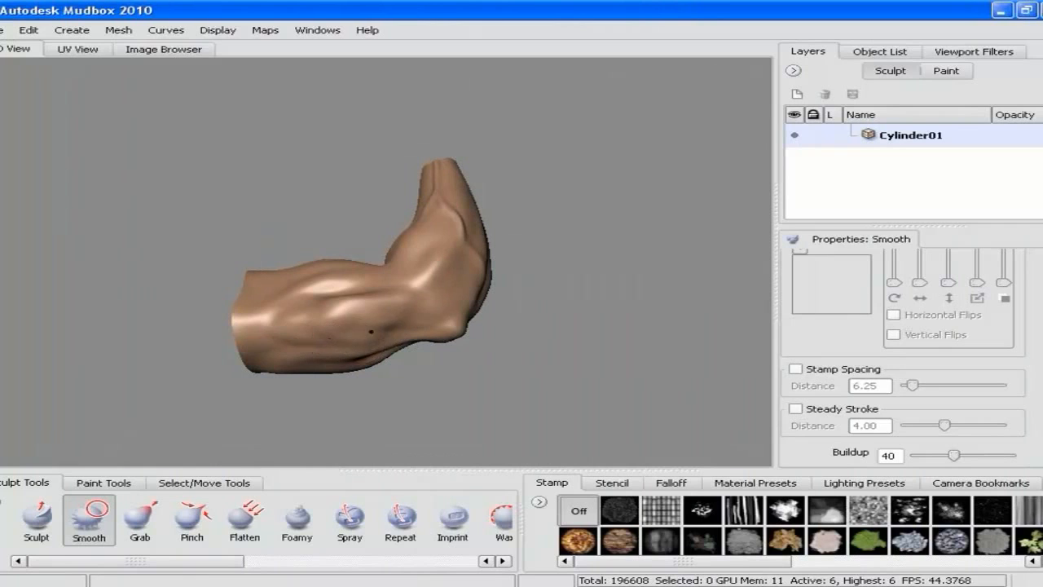
pyautogui.scroll(3, 1040, 321)
pyautogui.moveTo(939, 289); pyautogui.dragTo(947, 288)
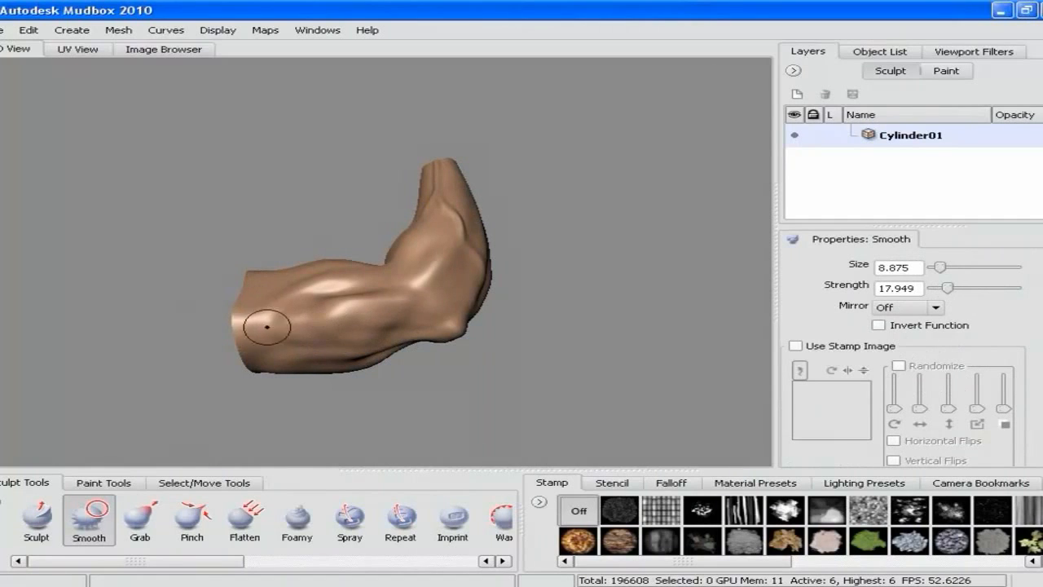
pyautogui.moveTo(274, 298); pyautogui.dragTo(313, 279)
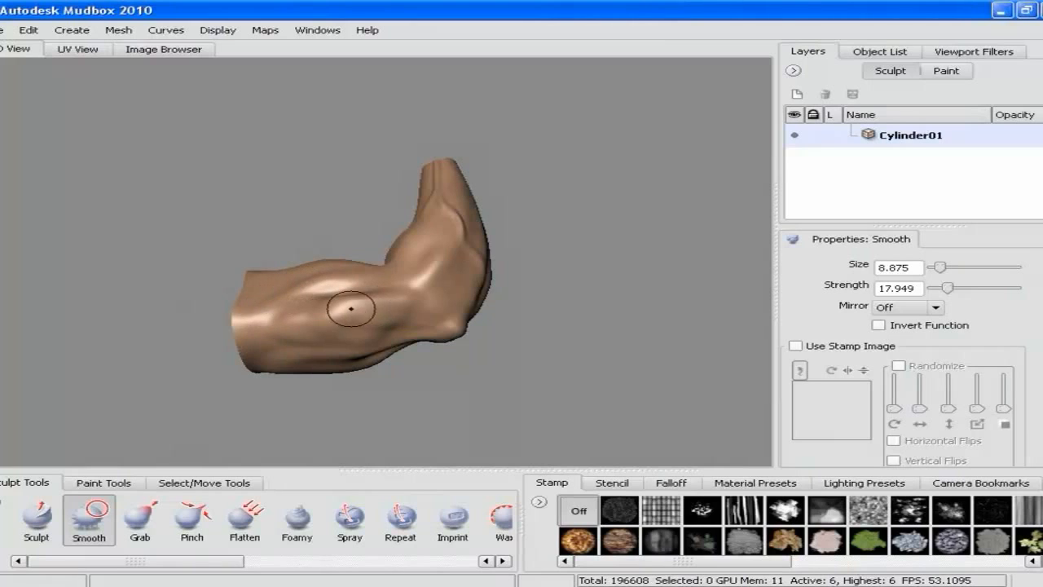
# - Compare the sculpted arm across its subdivision levels, stepping down to level 0 and back up to level 6
pyautogui.moveTo(373, 306)
pyautogui.keyDown('alt'); pyautogui.mouseDown()
pyautogui.moveTo(380, 338)
pyautogui.moveTo(362, 336)
pyautogui.moveTo(373, 315)
pyautogui.moveTo(334, 302)
pyautogui.moveTo(264, 326)
pyautogui.moveTo(427, 346)
pyautogui.moveTo(432, 325)
pyautogui.moveTo(464, 324)
pyautogui.mouseUp(); pyautogui.keyUp('alt')
pyautogui.keyDown('alt'); pyautogui.moveTo(400, 322); pyautogui.dragTo(496, 313); pyautogui.keyUp('alt')
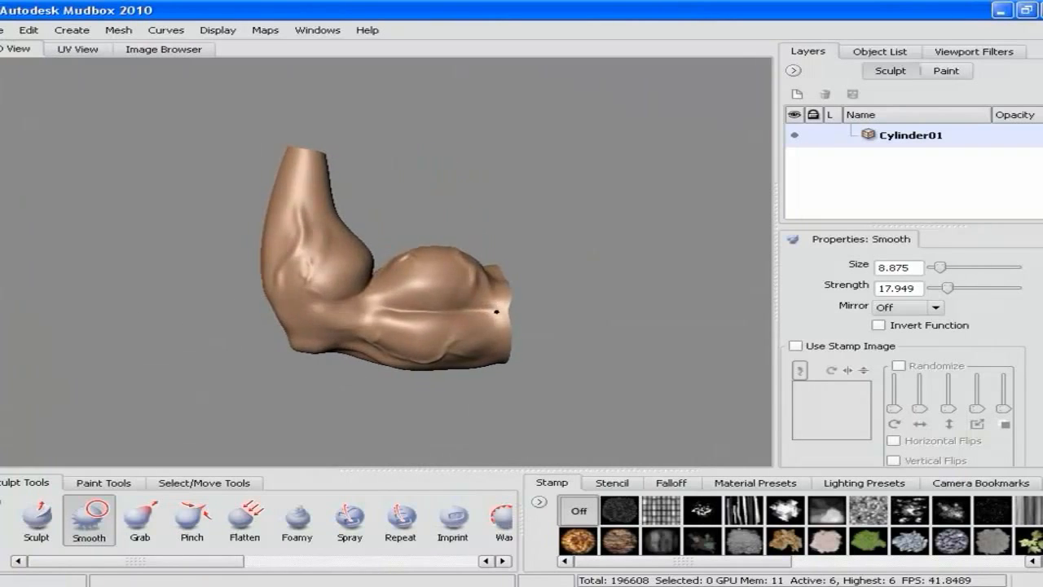
pyautogui.keyDown('alt'); pyautogui.moveTo(521, 251); pyautogui.dragTo(526, 331, button='right'); pyautogui.keyUp('alt')
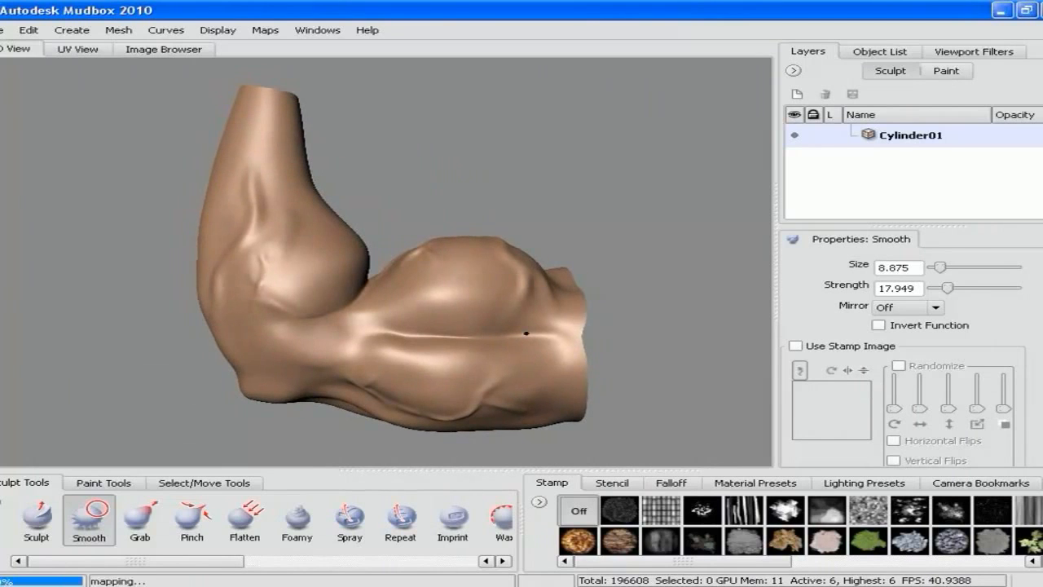
pyautogui.press('pagedown')
pyautogui.press('pagedown')
pyautogui.press('pagedown')
pyautogui.press('pagedown')
pyautogui.press('pagedown')
pyautogui.press('pagedown')
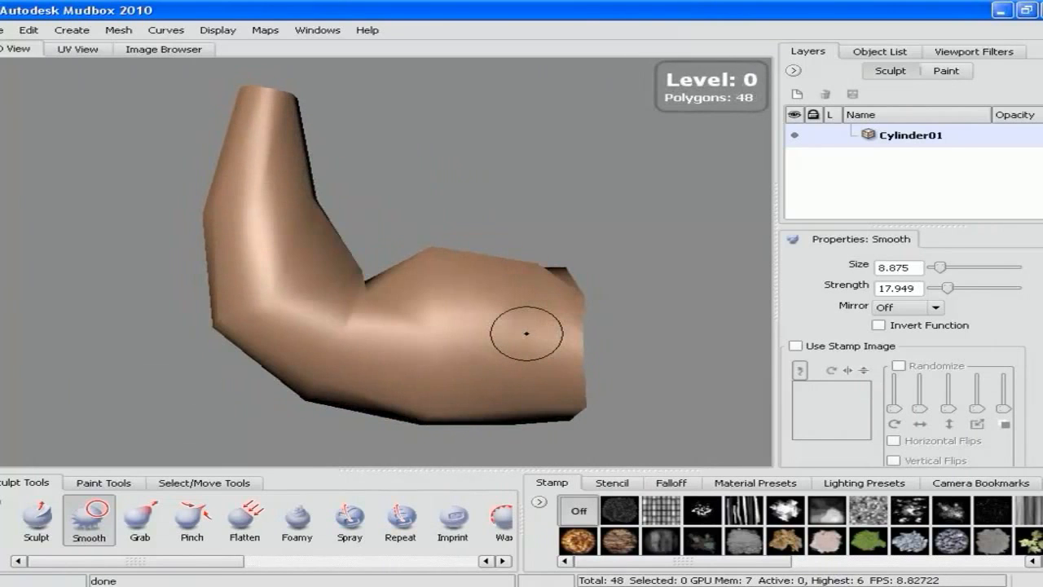
pyautogui.press('pageup')
pyautogui.press('pageup')
pyautogui.press('pageup')
pyautogui.press('pageup')
pyautogui.press('pageup')
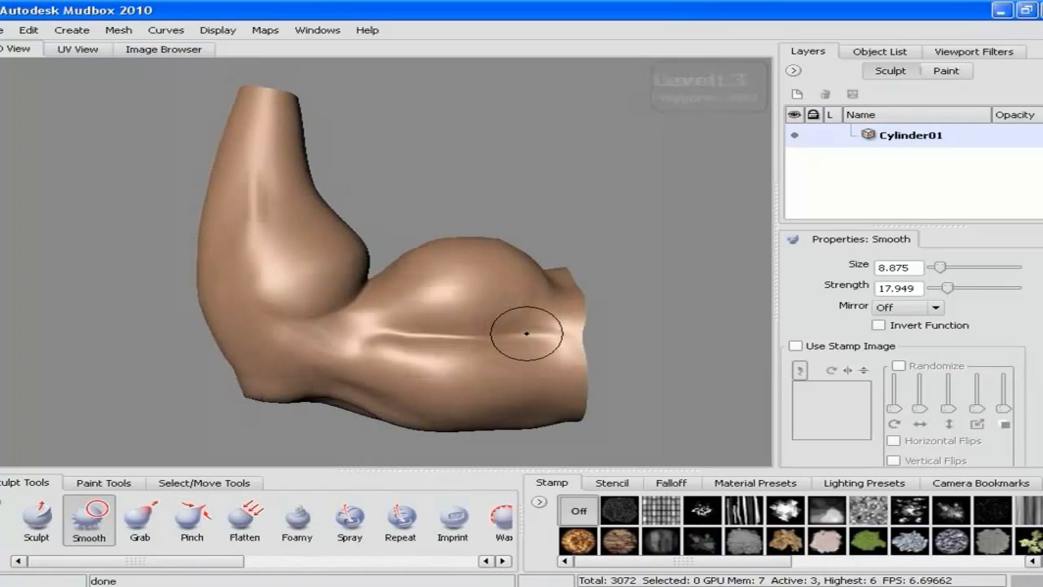
pyautogui.press('pageup')
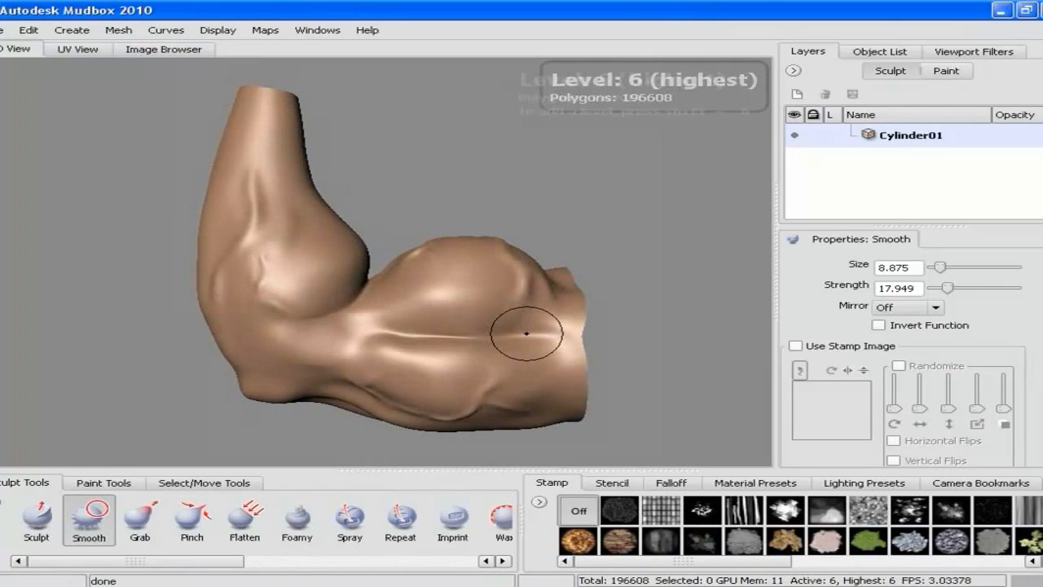
# - Lower the arm to subdivision level 0 and examine its unwrapped UV layout
pyautogui.keyDown('alt'); pyautogui.moveTo(707, 302); pyautogui.dragTo(570, 326); pyautogui.keyUp('alt')
pyautogui.press('3')
pyautogui.click(77, 50)
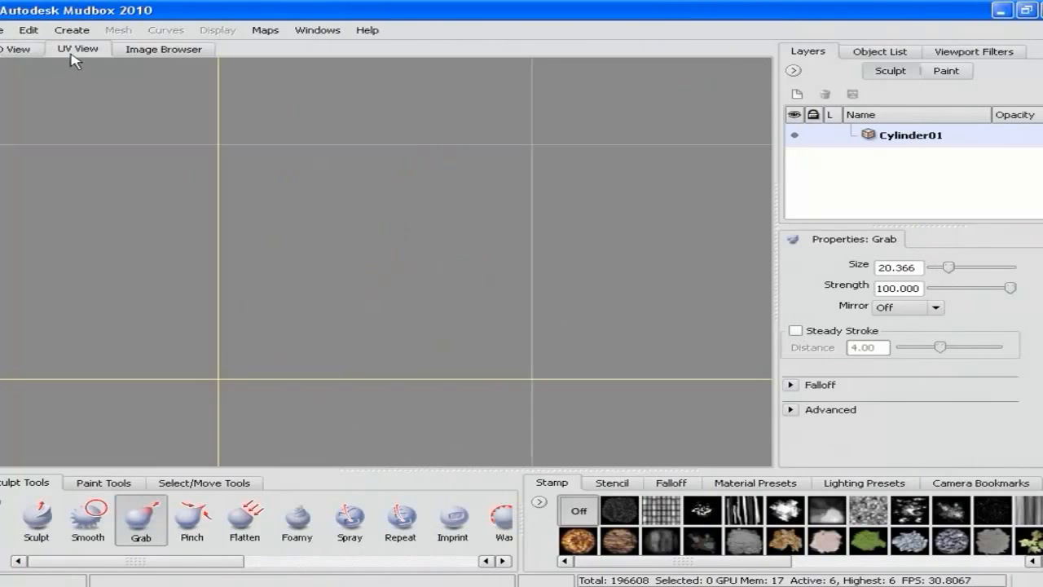
pyautogui.click(25, 50)
pyautogui.press('pagedown')
pyautogui.press('pagedown')
pyautogui.press('pagedown')
pyautogui.press('pagedown')
pyautogui.press('pagedown')
pyautogui.press('pagedown')
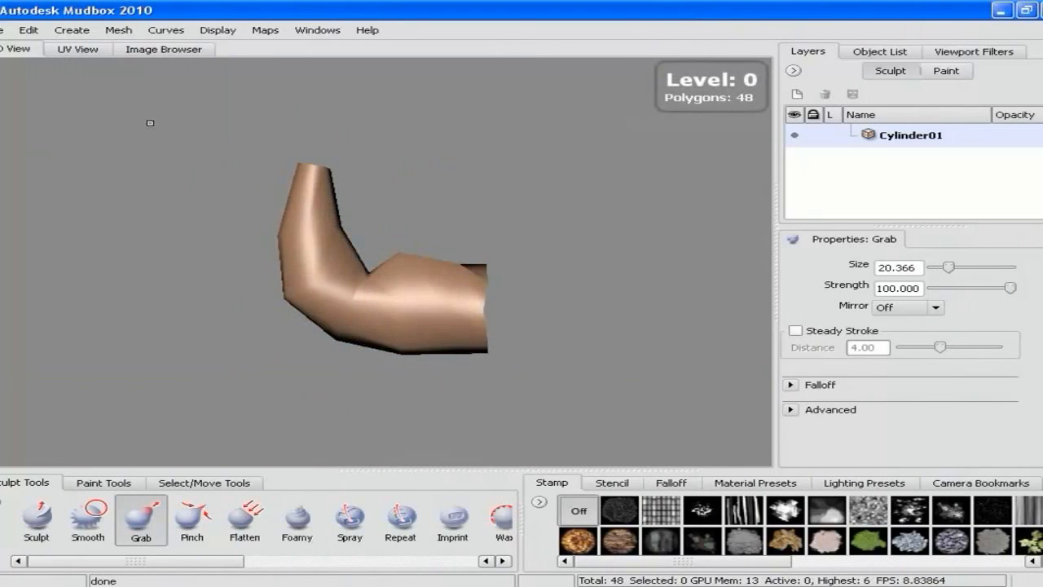
pyautogui.click(78, 50)
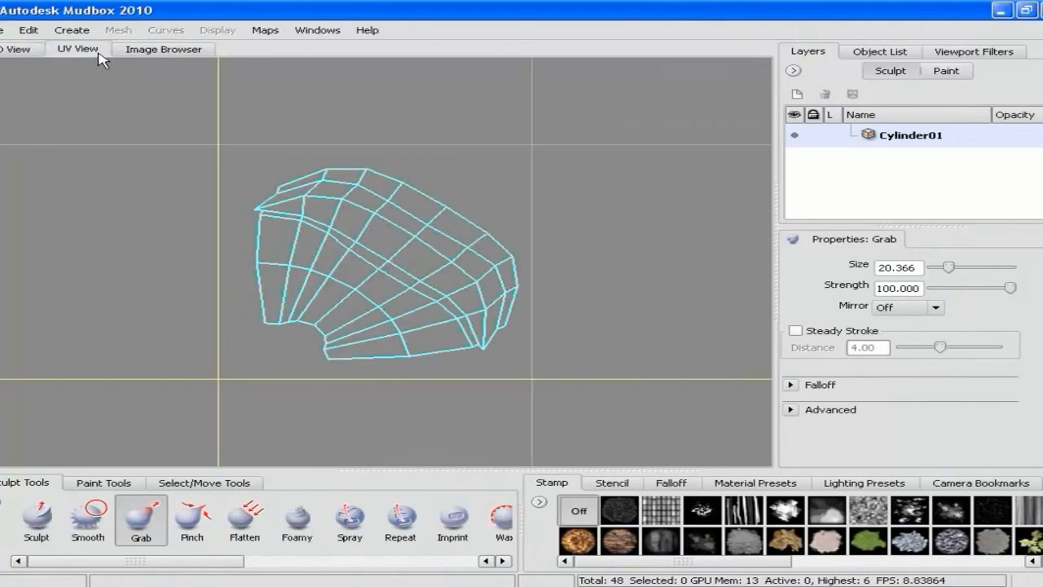
pyautogui.press('pageup')
pyautogui.press('pagedown')
# - Return to the 3D view and bring the arm back up to subdivision level 6
pyautogui.click(25, 51)
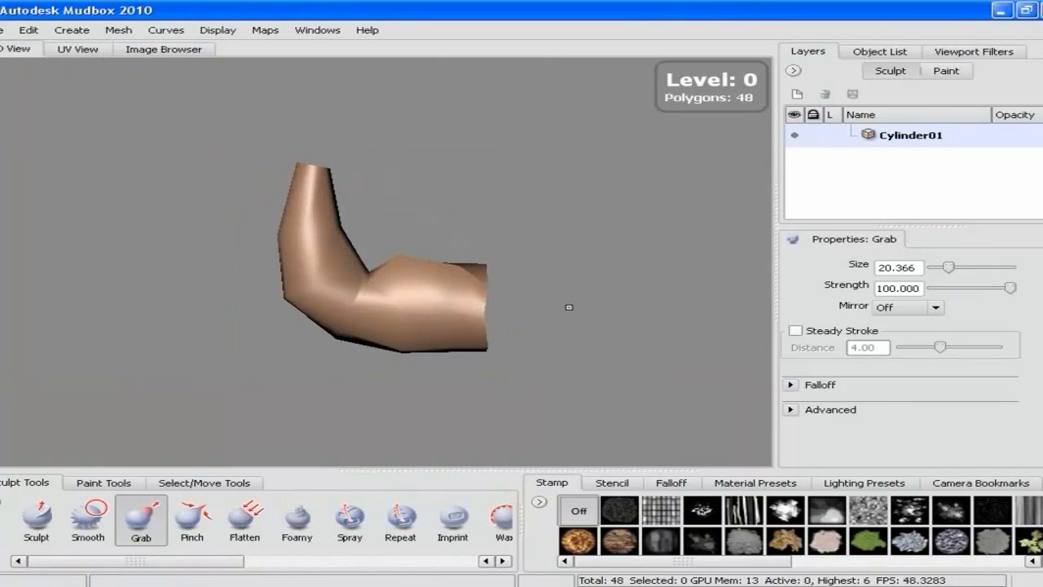
pyautogui.press('pageup')
pyautogui.press('pageup')
pyautogui.press('pageup')
pyautogui.press('pageup')
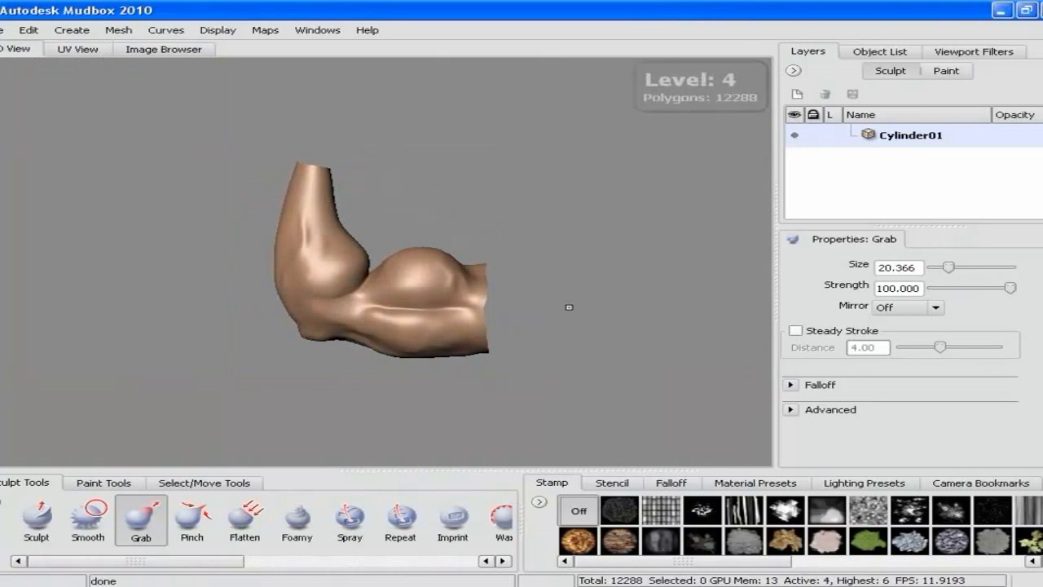
pyautogui.press('pageup')
pyautogui.press('pageup')
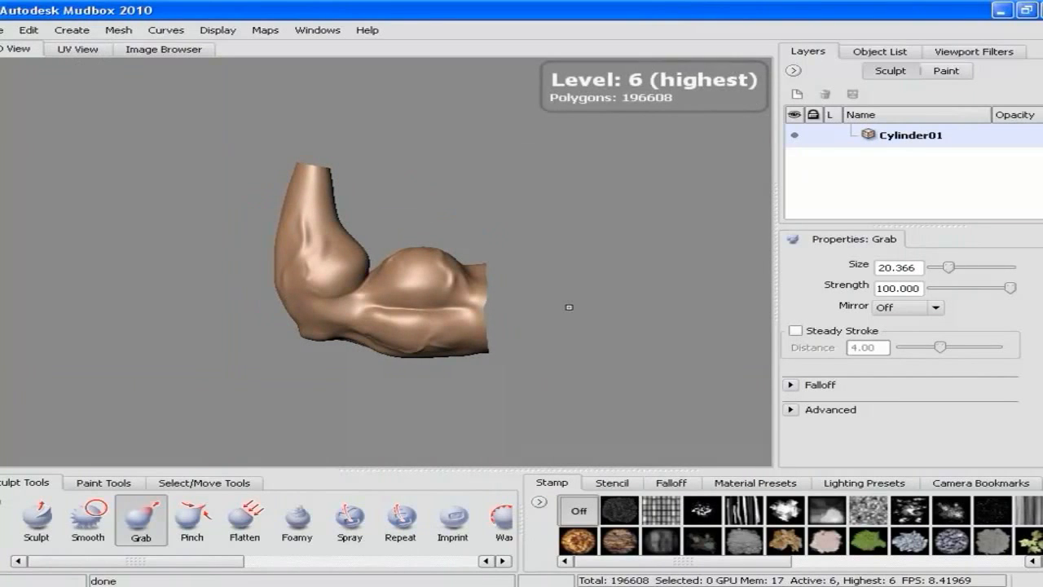
pyautogui.keyDown('alt'); pyautogui.moveTo(590, 307); pyautogui.dragTo(597, 302); pyautogui.keyUp('alt')
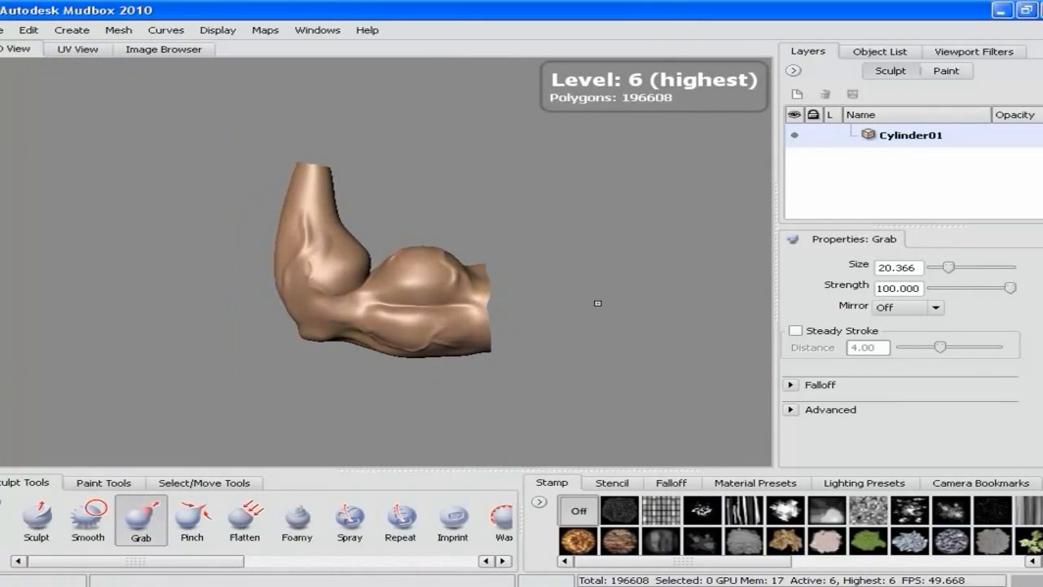